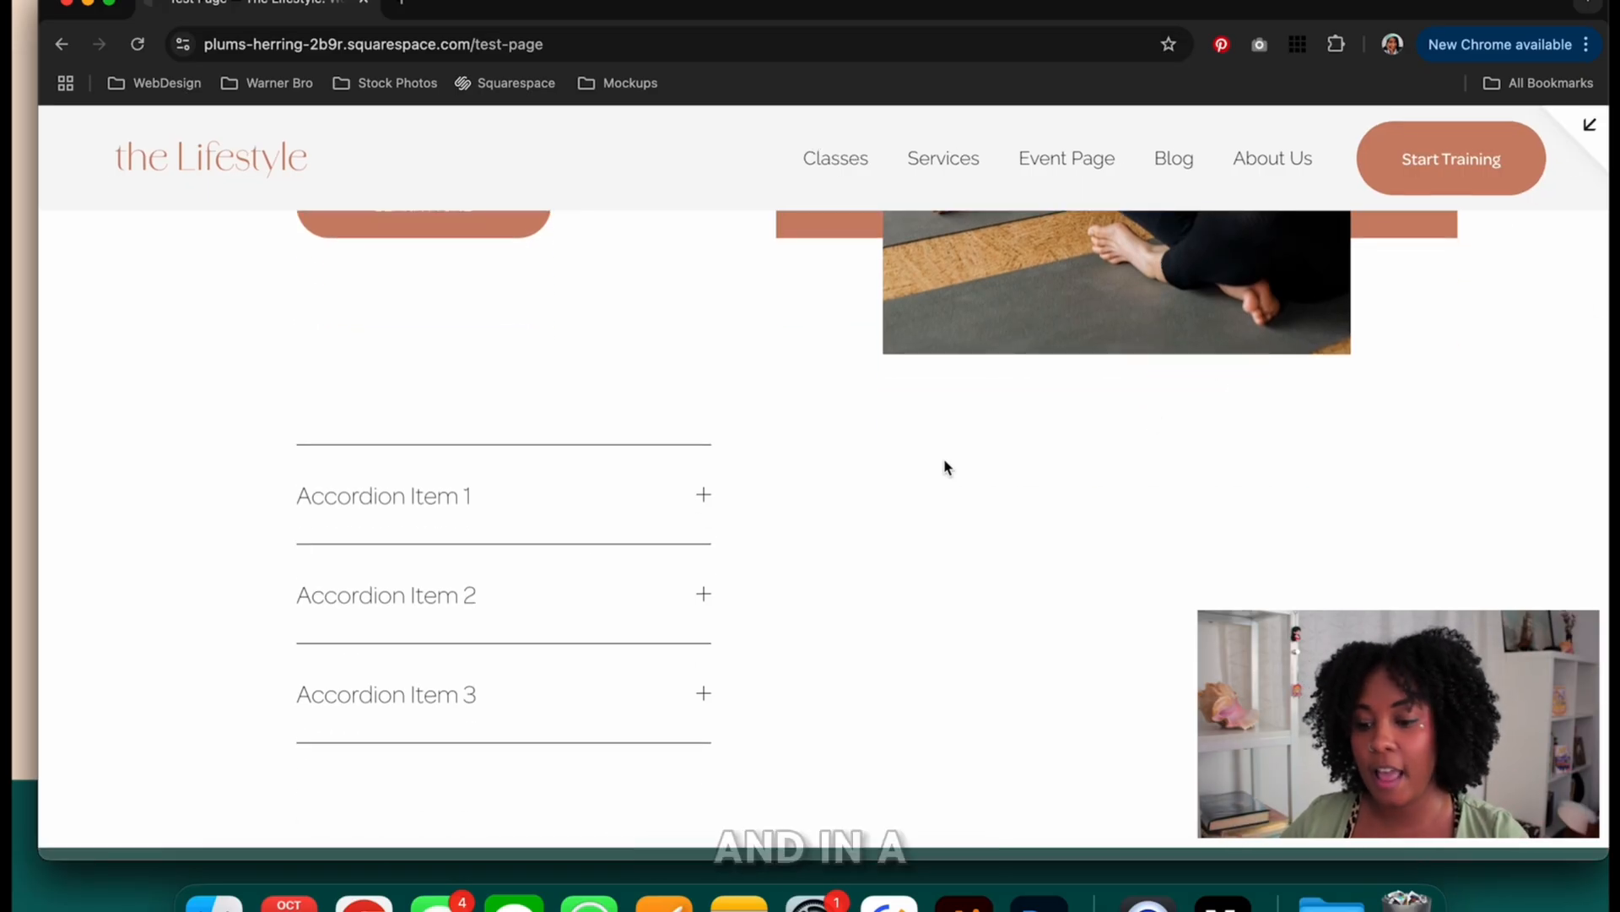
# - Expand and collapse each of the three accordion items on the test page to preview their behaviour
pyautogui.scroll(-3, 792, 519)
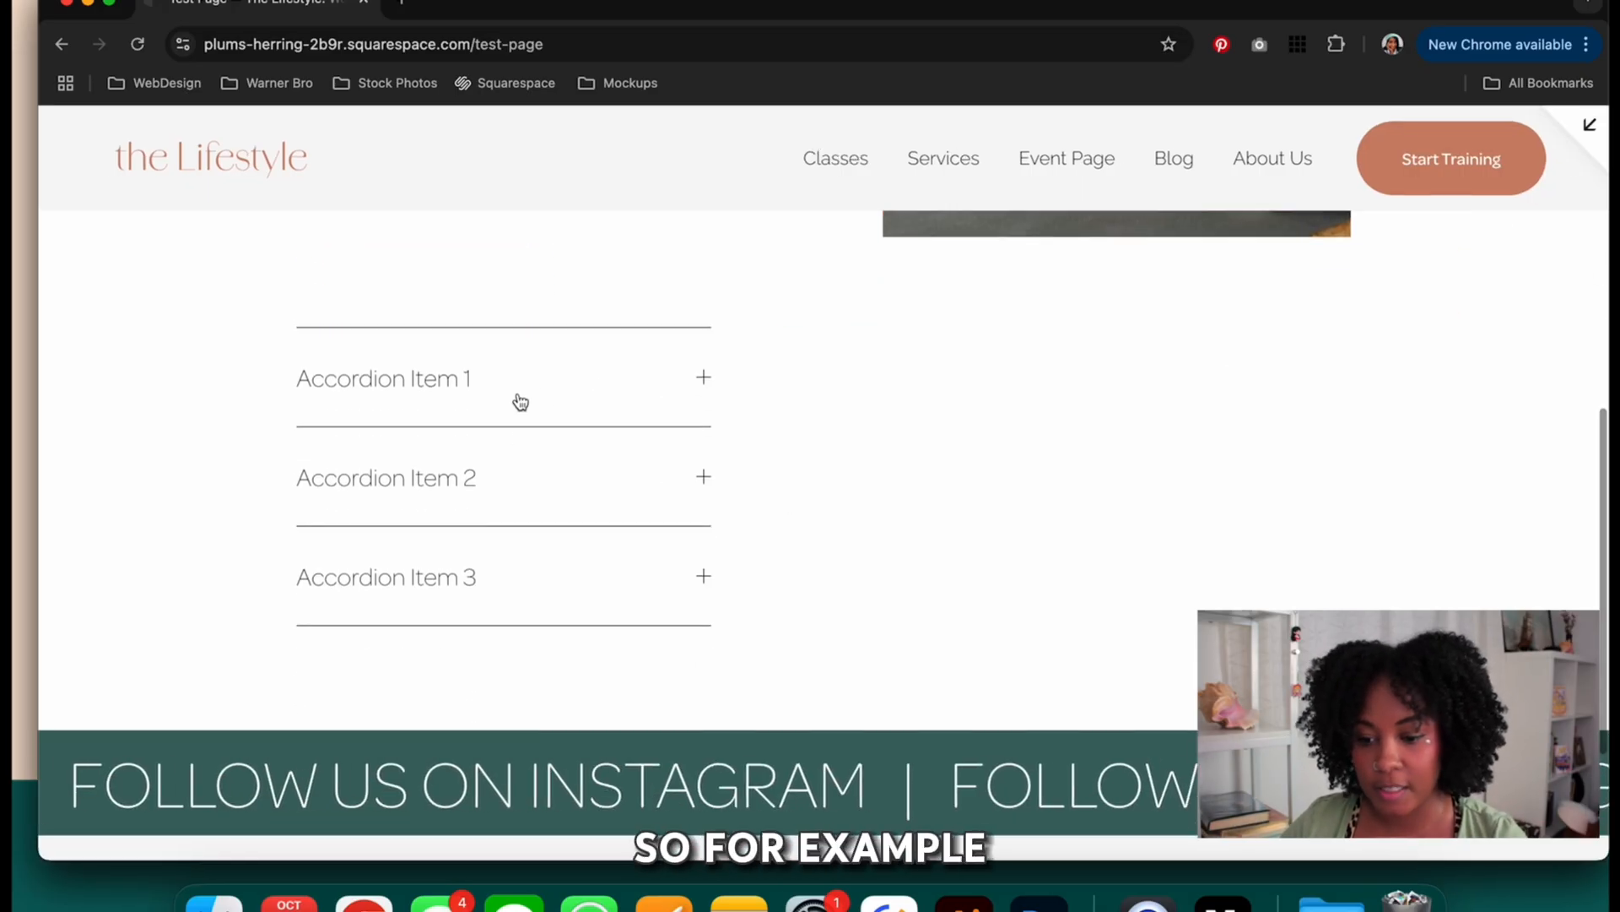
pyautogui.click(630, 375)
pyautogui.click(633, 389)
pyautogui.click(637, 474)
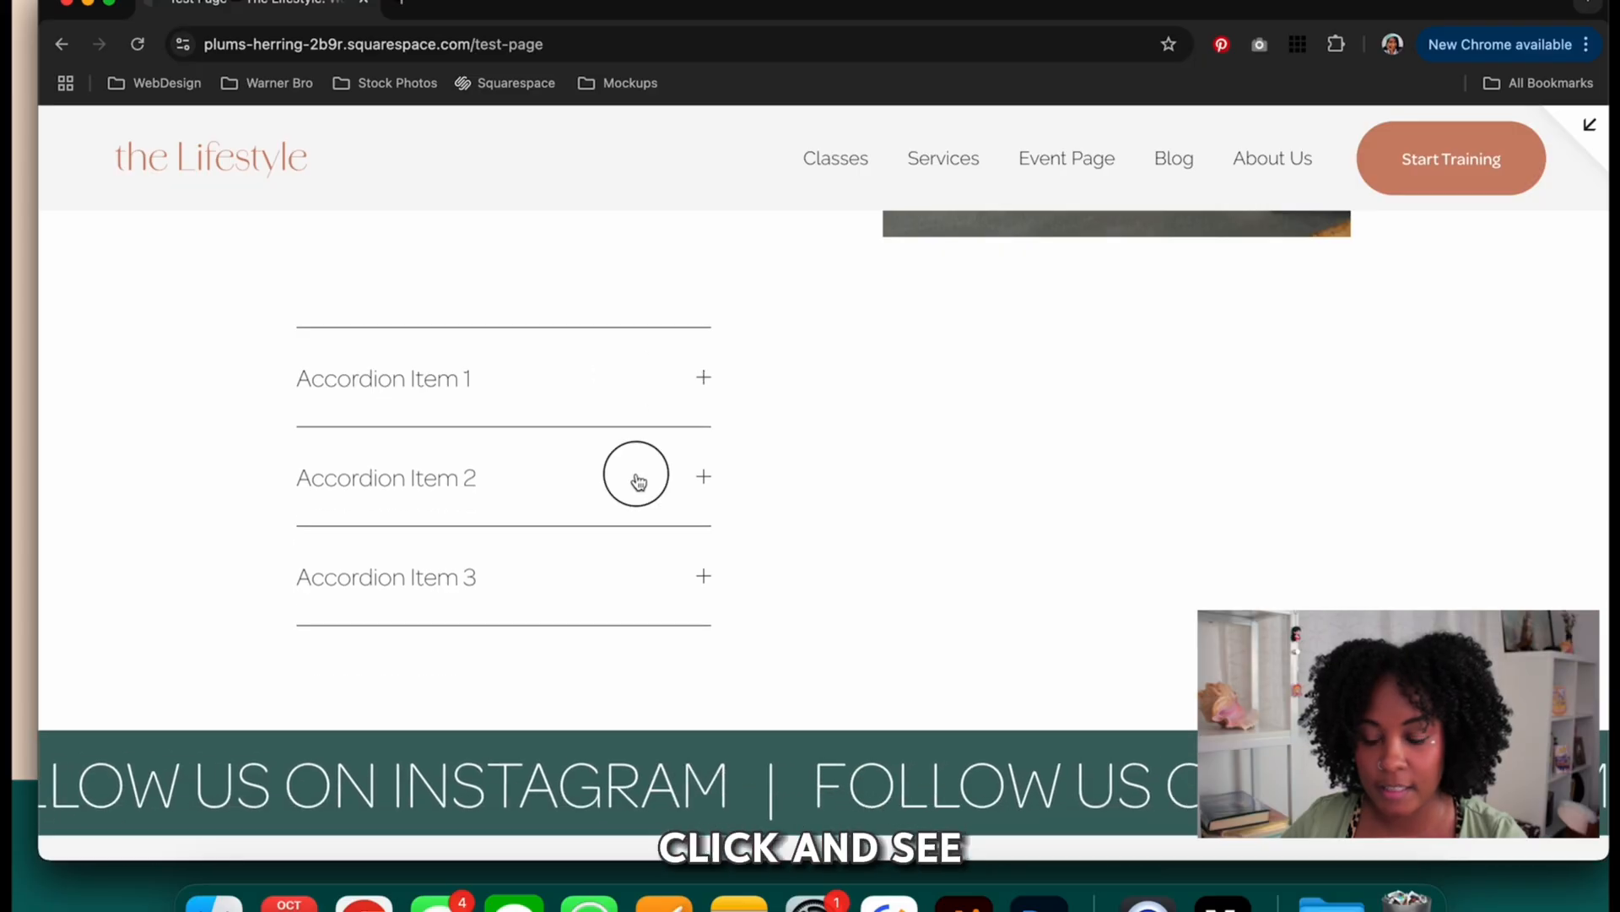
pyautogui.click(633, 494)
pyautogui.click(631, 587)
pyautogui.click(630, 575)
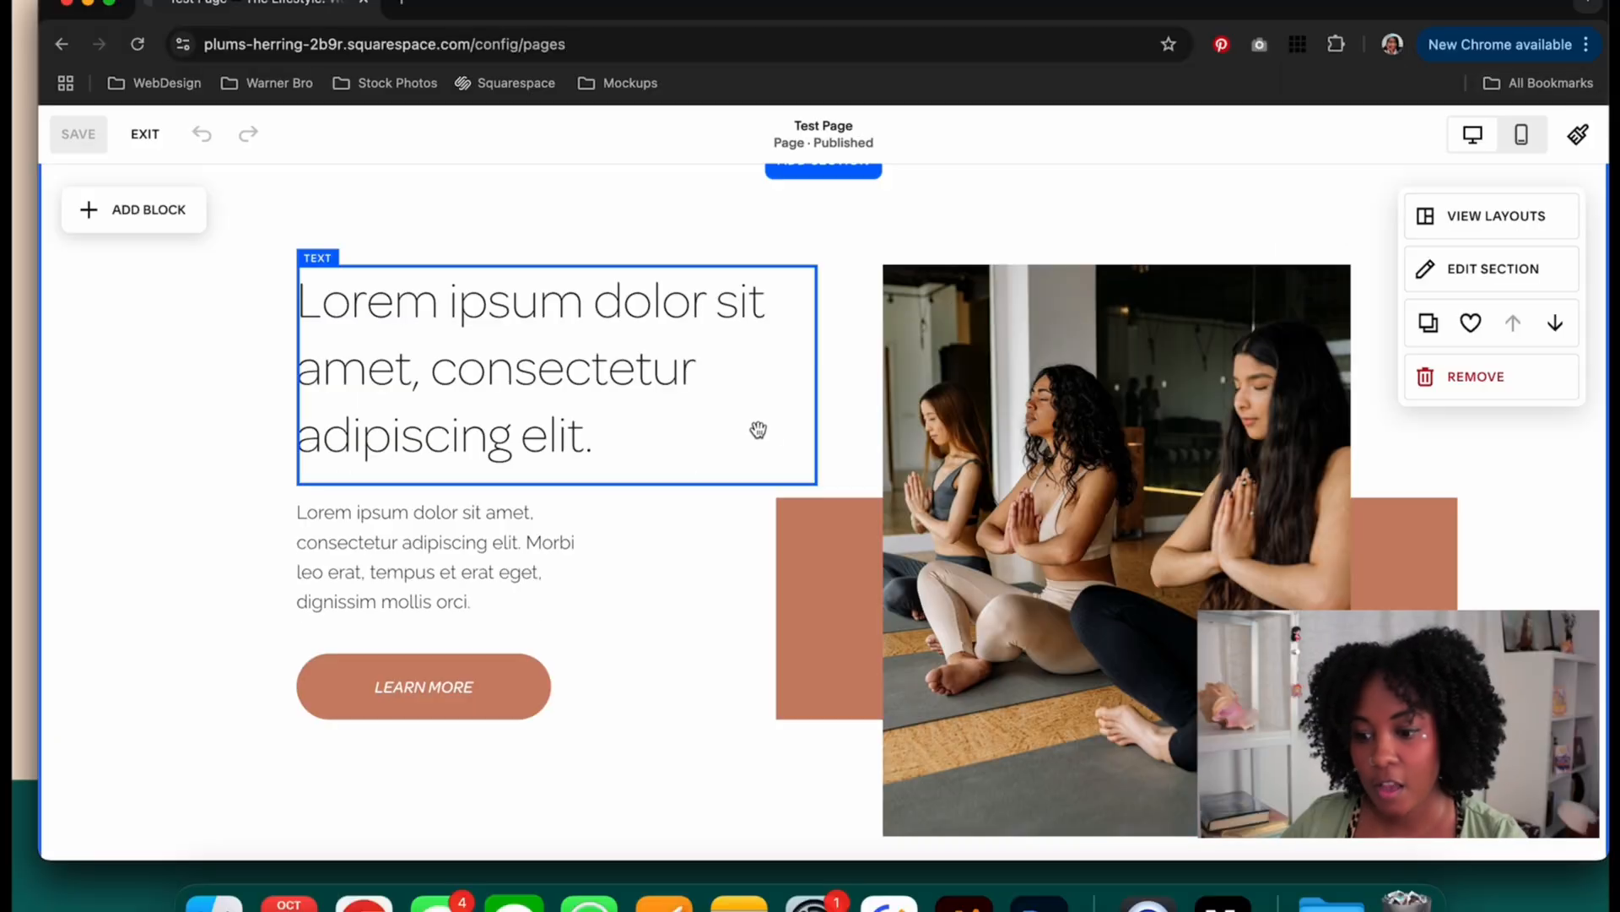
# - Open the accordion block's content for editing and retitle Accordion Item 1 as "Details"
pyautogui.scroll(-6, 758, 430)
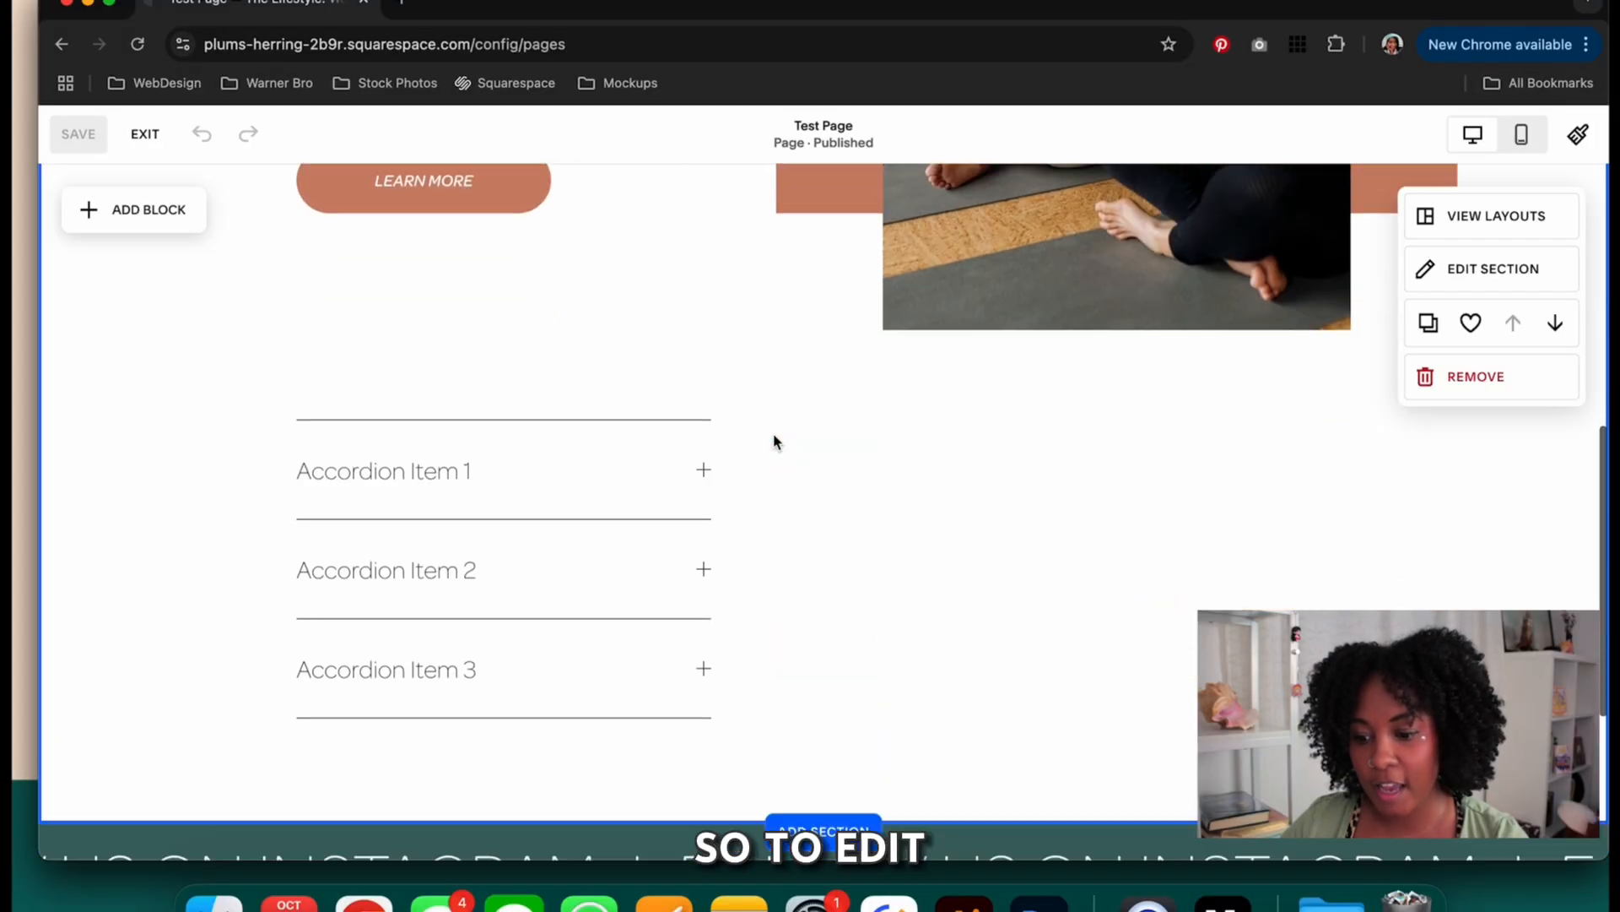
pyautogui.click(641, 456)
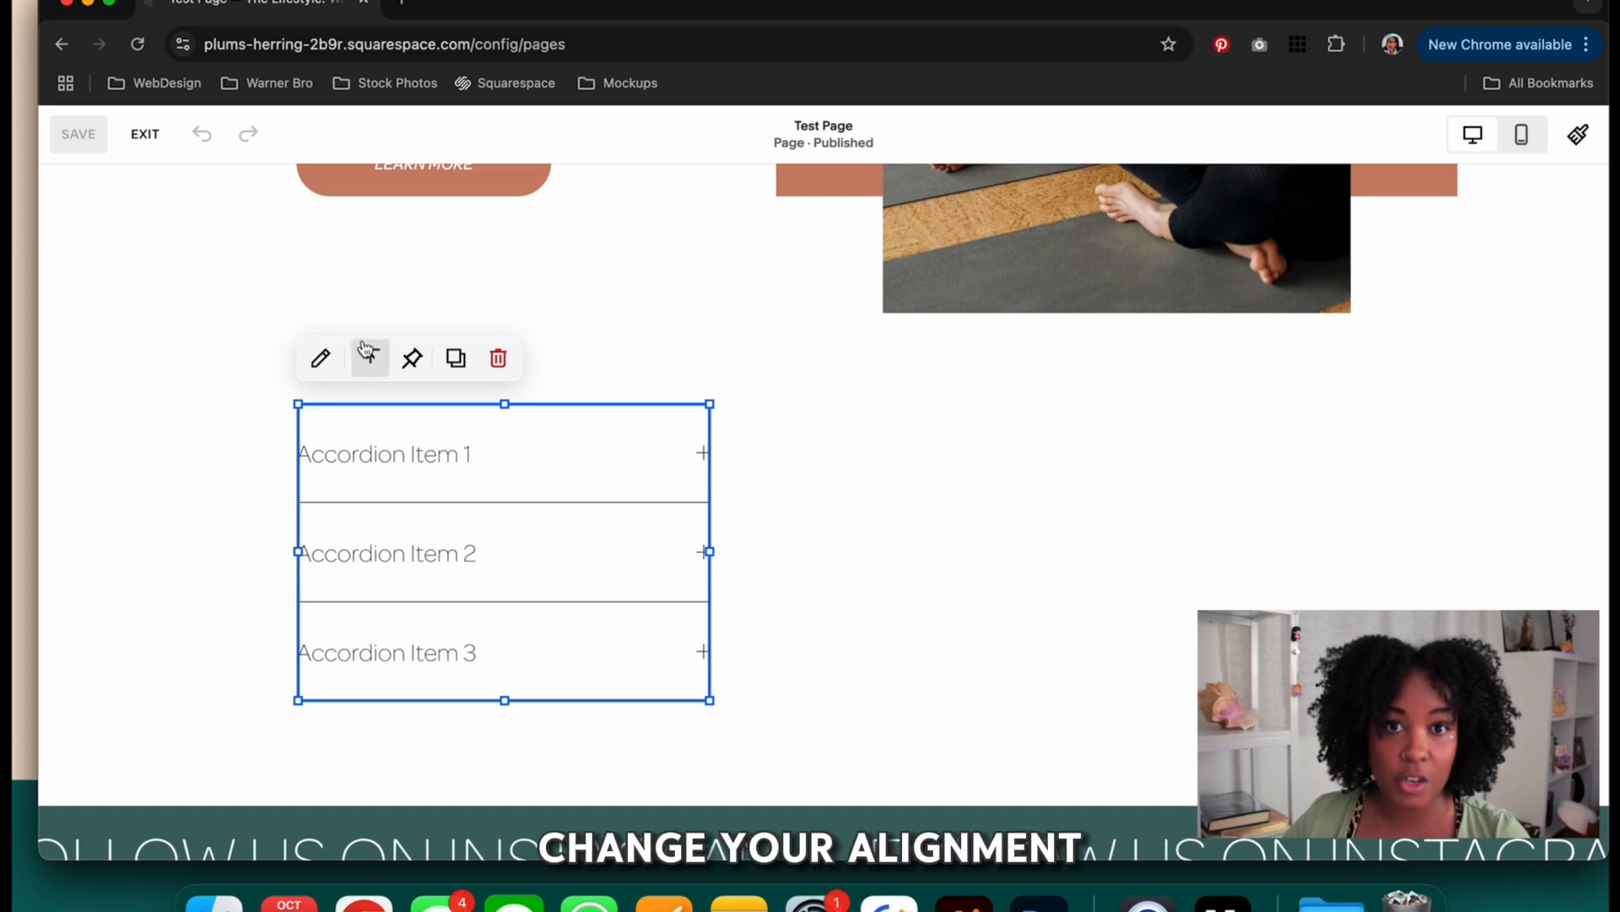
pyautogui.click(322, 361)
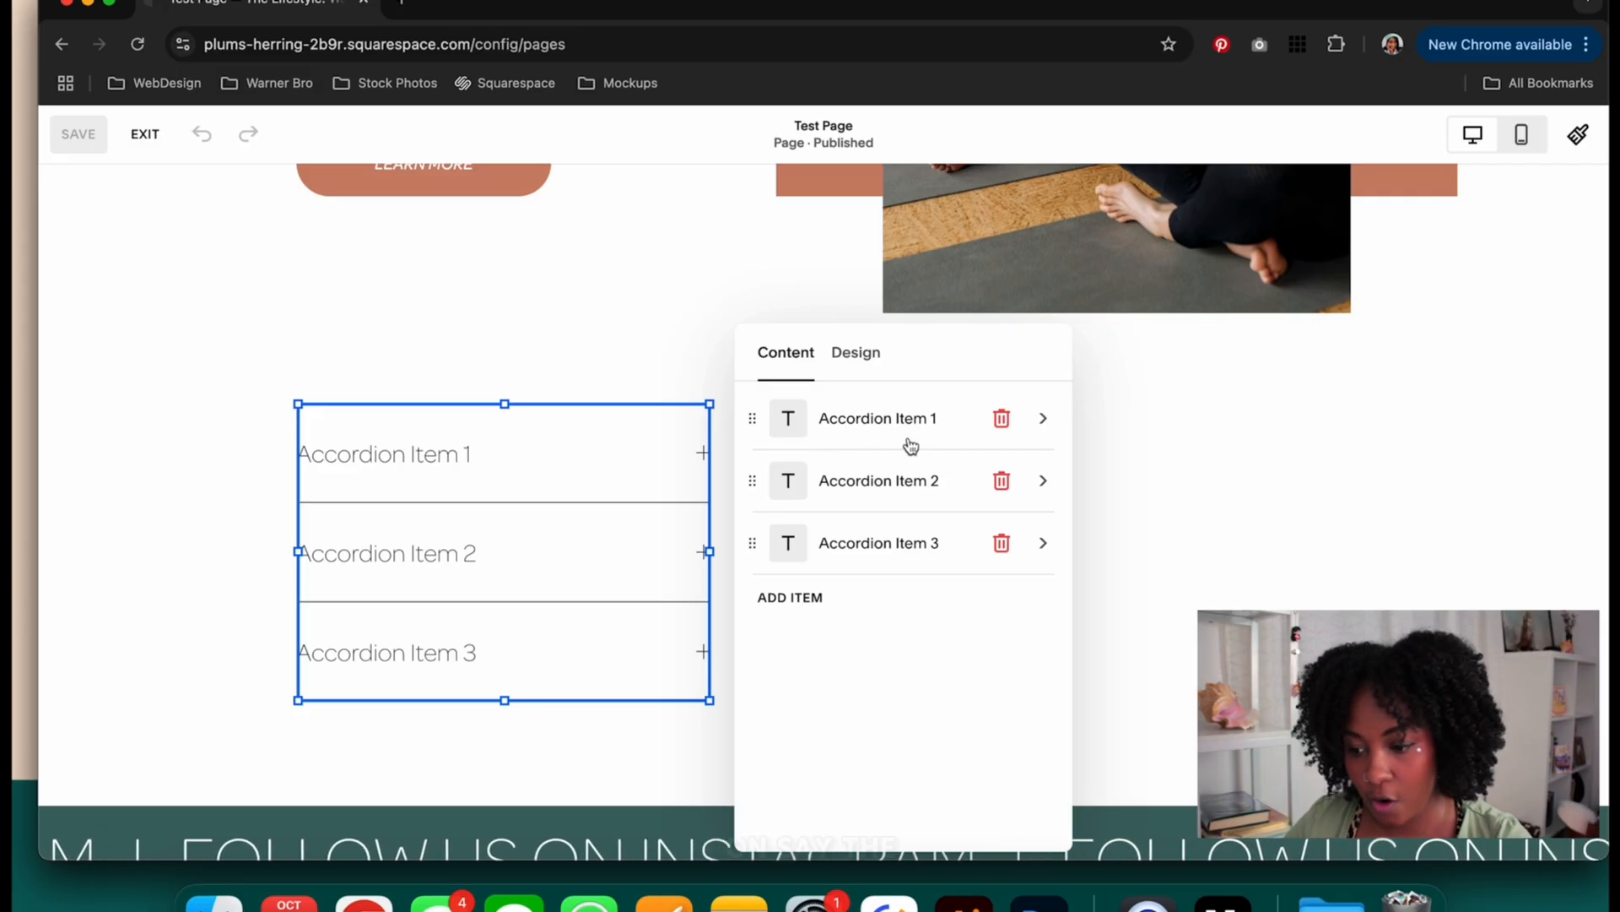
pyautogui.click(939, 430)
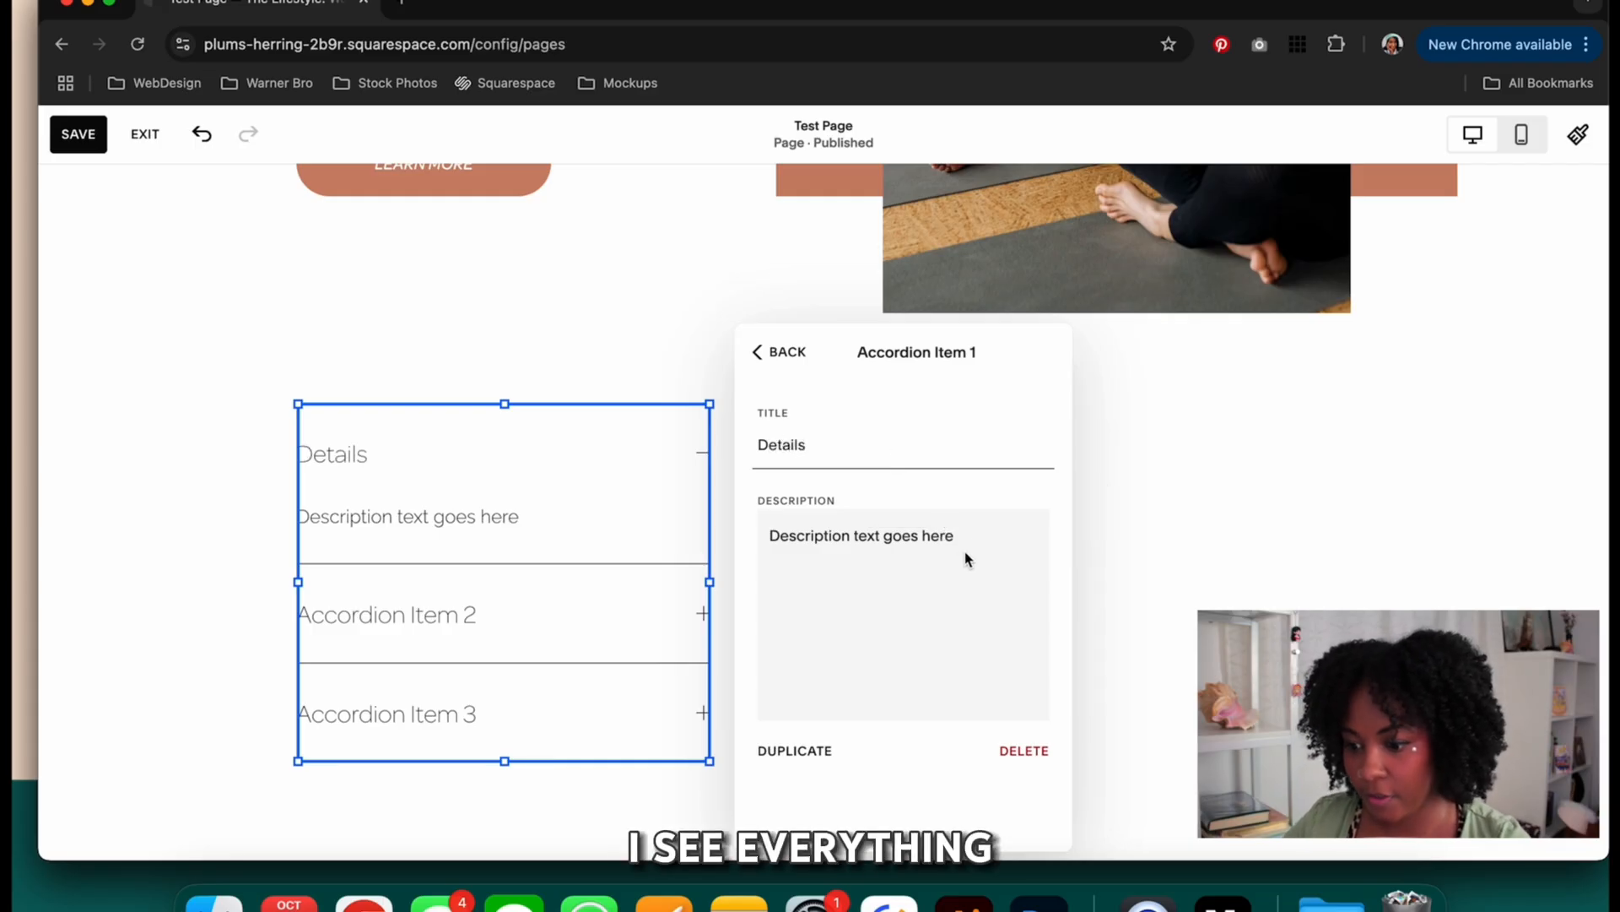
# - Generate five paragraphs of placeholder text on lipsum.com in a new browser tab
pyautogui.moveTo(985, 540); pyautogui.dragTo(912, 535)
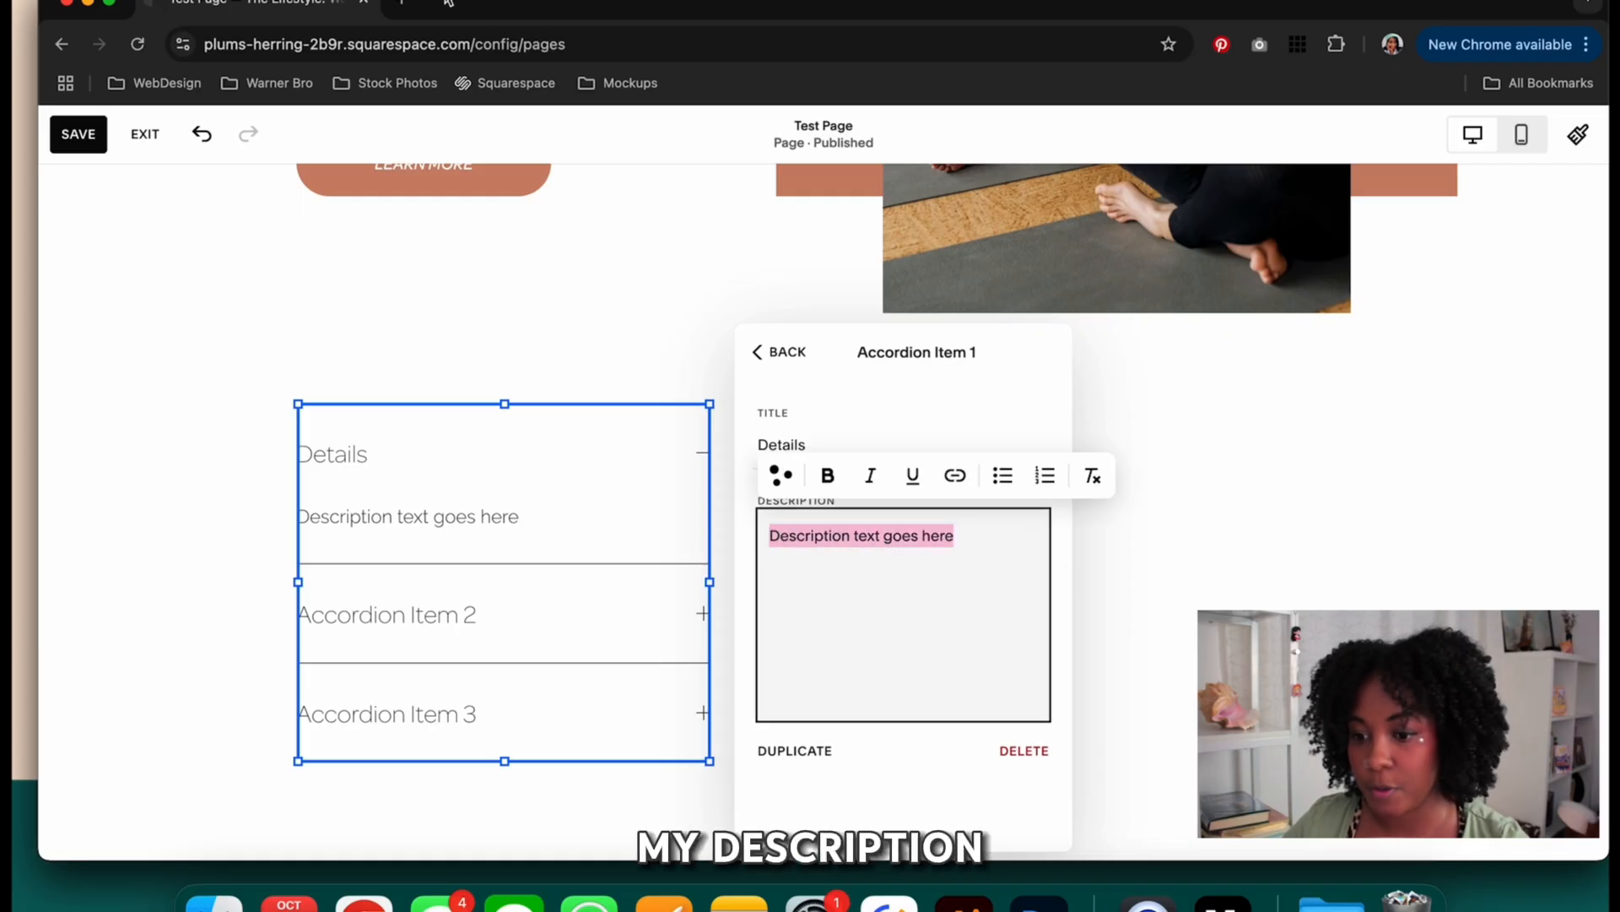
pyautogui.click(403, 3)
pyautogui.write('ipsu')
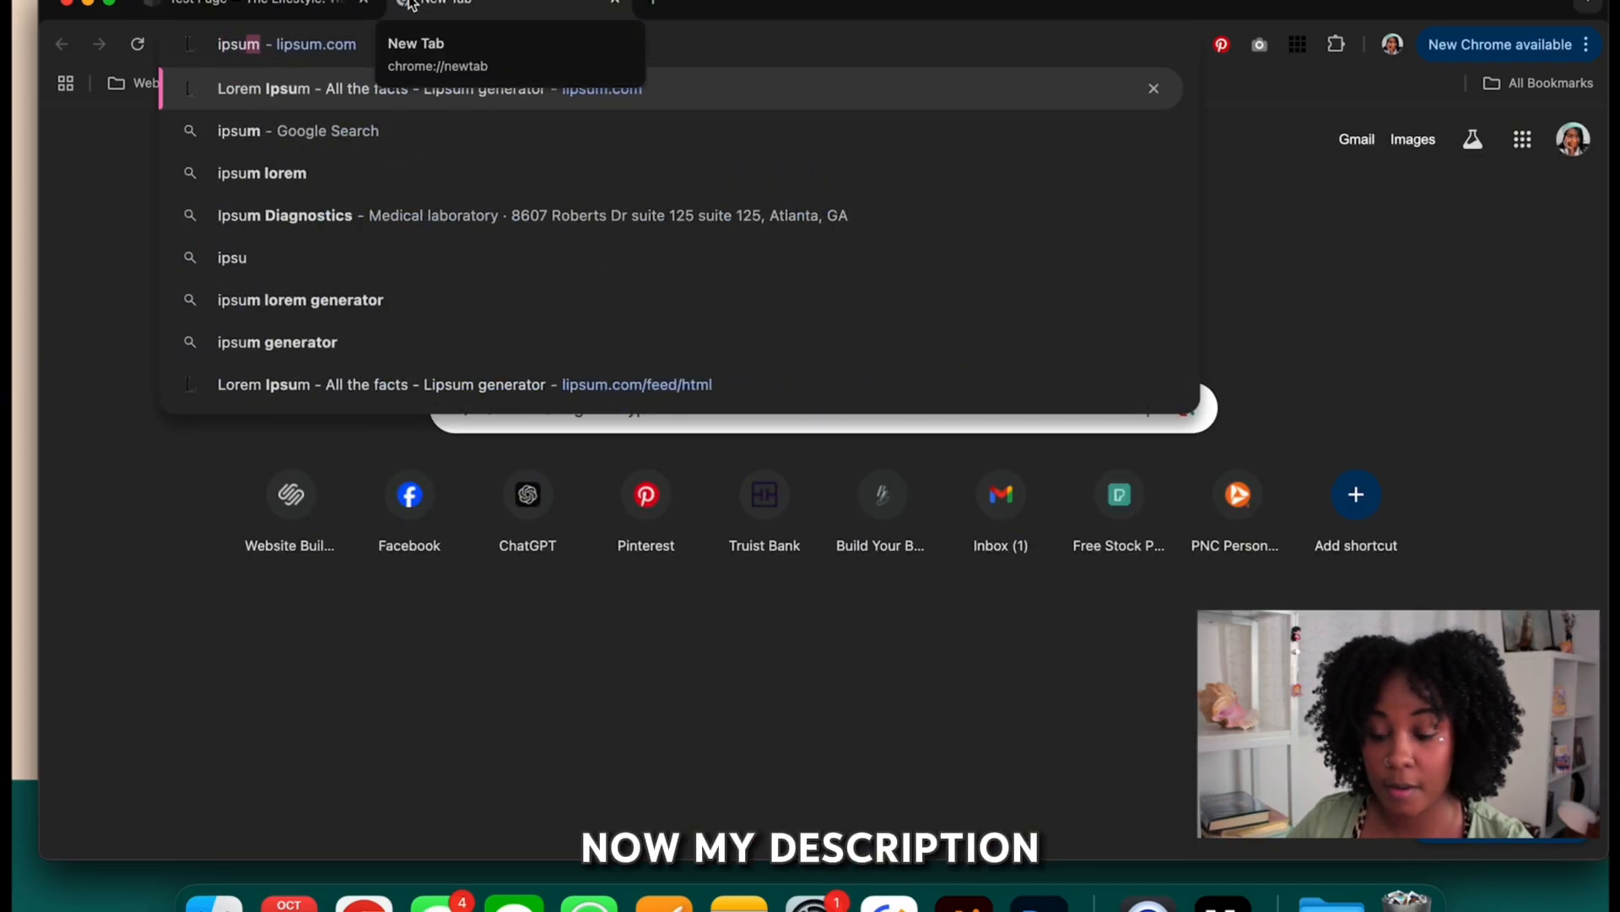
pyautogui.press('Return')
pyautogui.scroll(-10, 1141, 633)
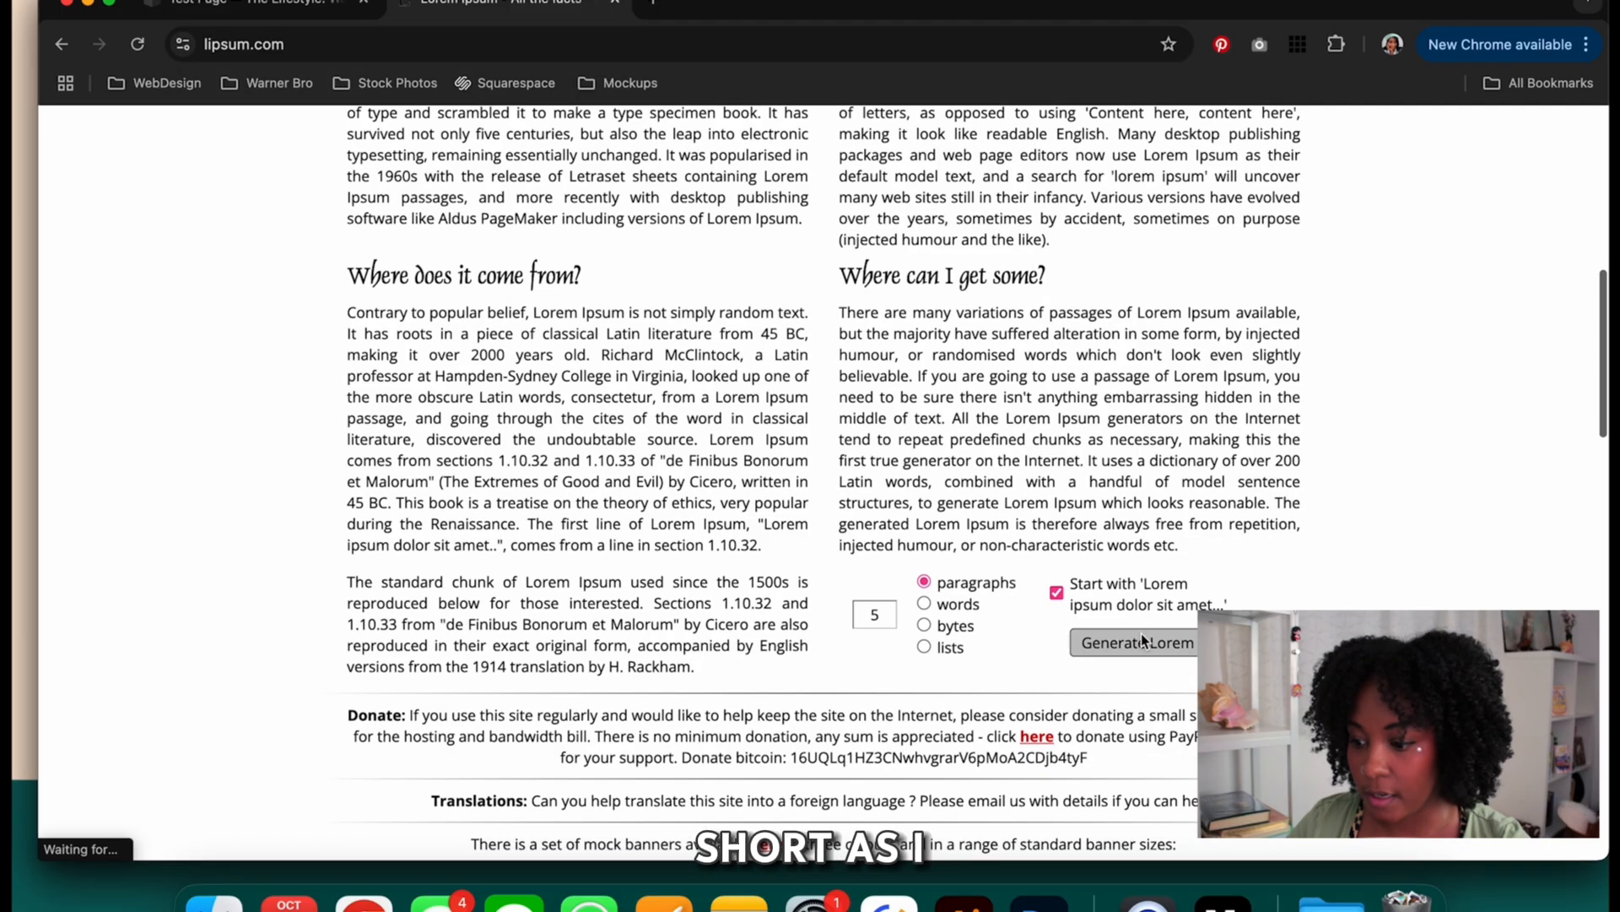
pyautogui.click(1140, 641)
pyautogui.scroll(-3, 659, 527)
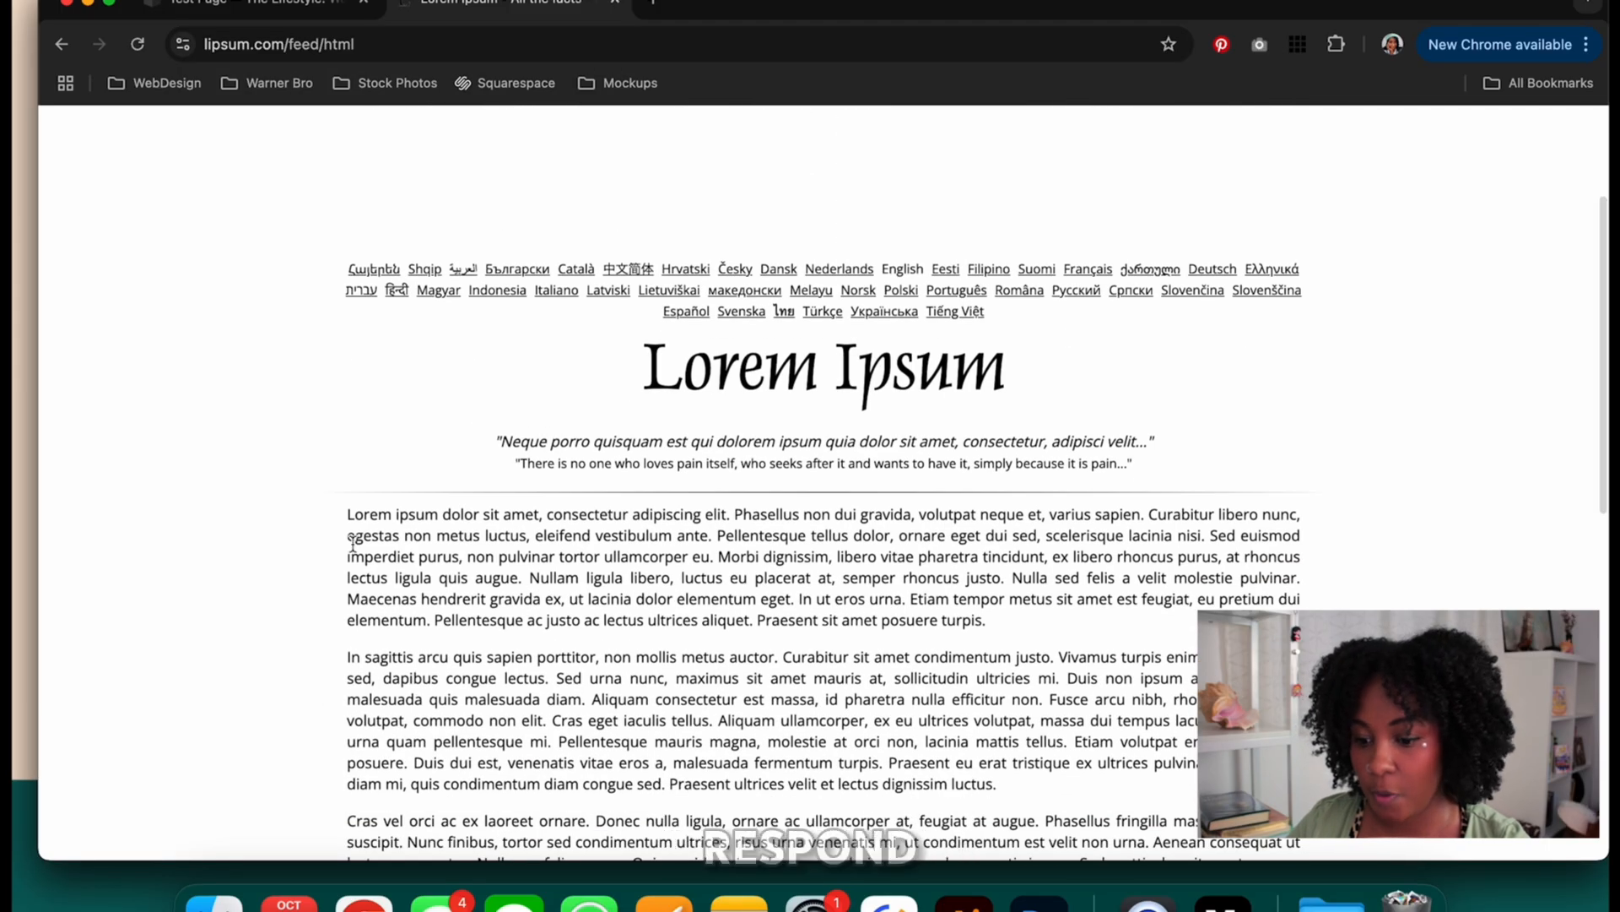
# - Replace the Details item's description with the generated Lorem ipsum sentences ending in "ullamcorper eu."
pyautogui.moveTo(347, 510); pyautogui.dragTo(709, 553)
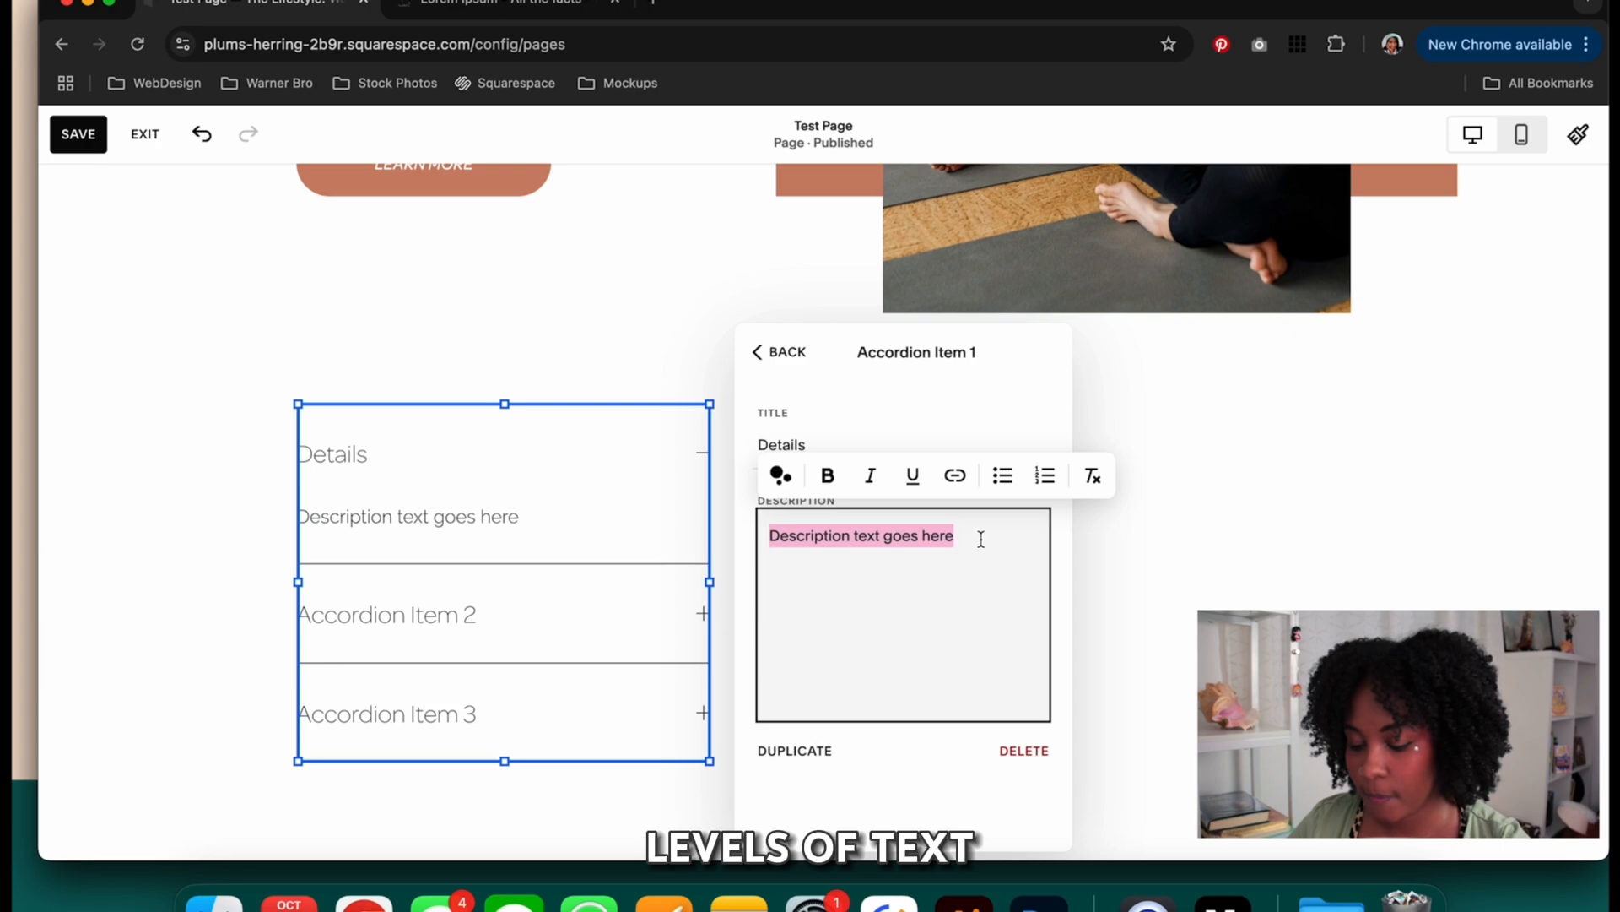
pyautogui.write('Lorem ipsum dolor sit amet, consectetur adipiscing elit. Phasellus non dui gravida, volutpat neque et, varius sapien. Curabitur libero nunc, egestas non metus luctus, eleifend vestibulum ante. Pellentesque tellus dolor, ornare eget dui sed, scelerisque lacinia nisi. Sed euismod imperdiet purus, non pulvinar tortor ullamcorper eu.')
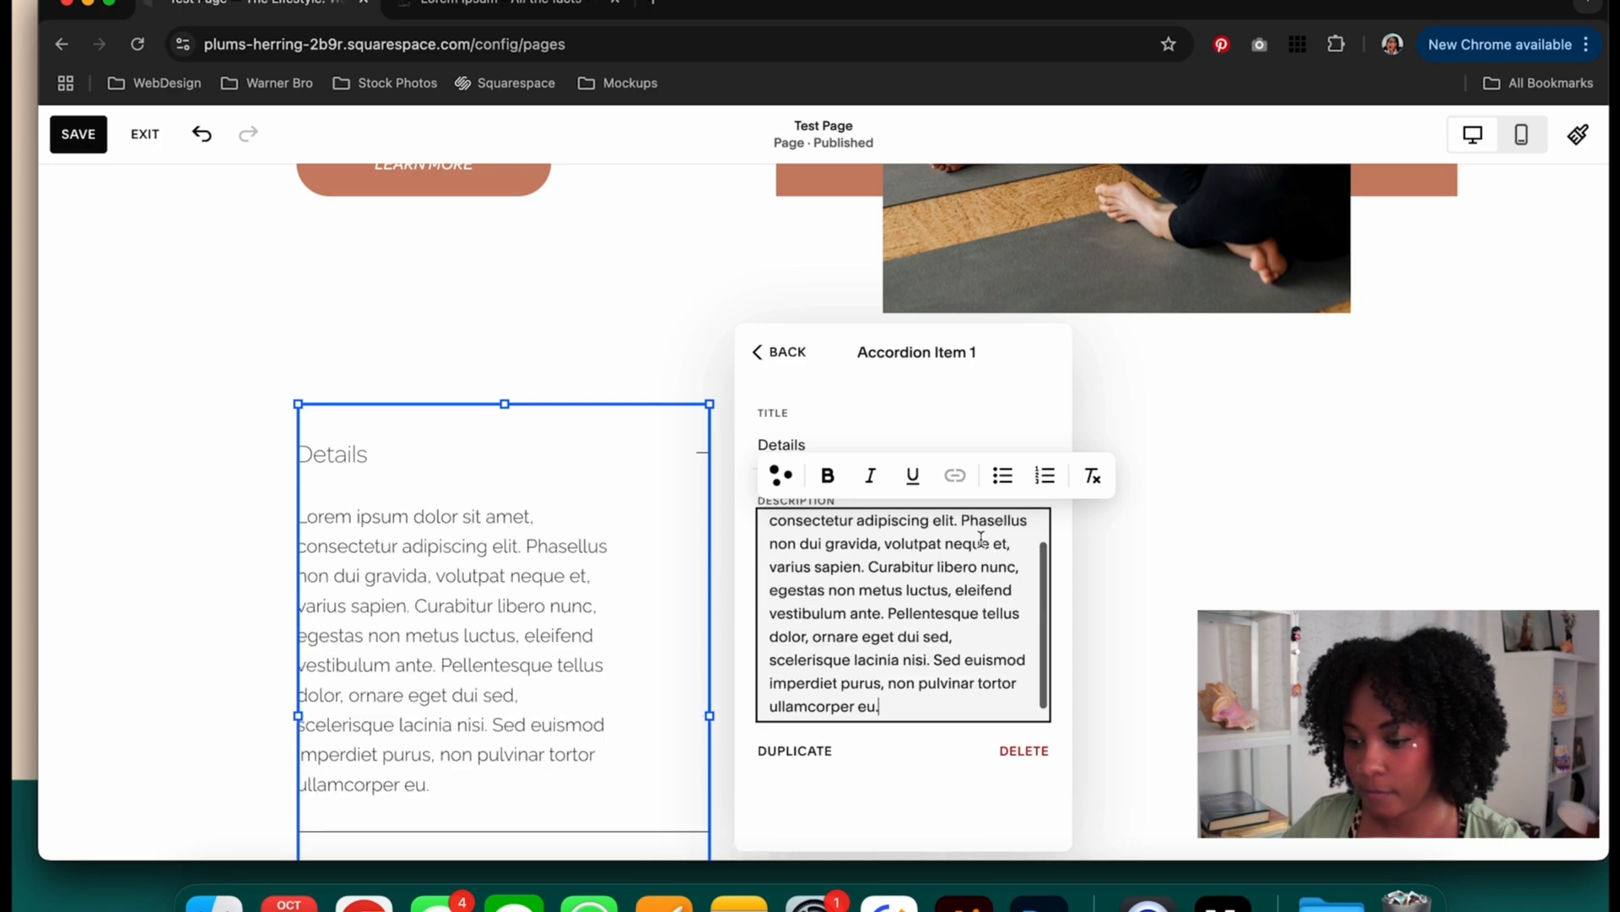
pyautogui.press('Escape')
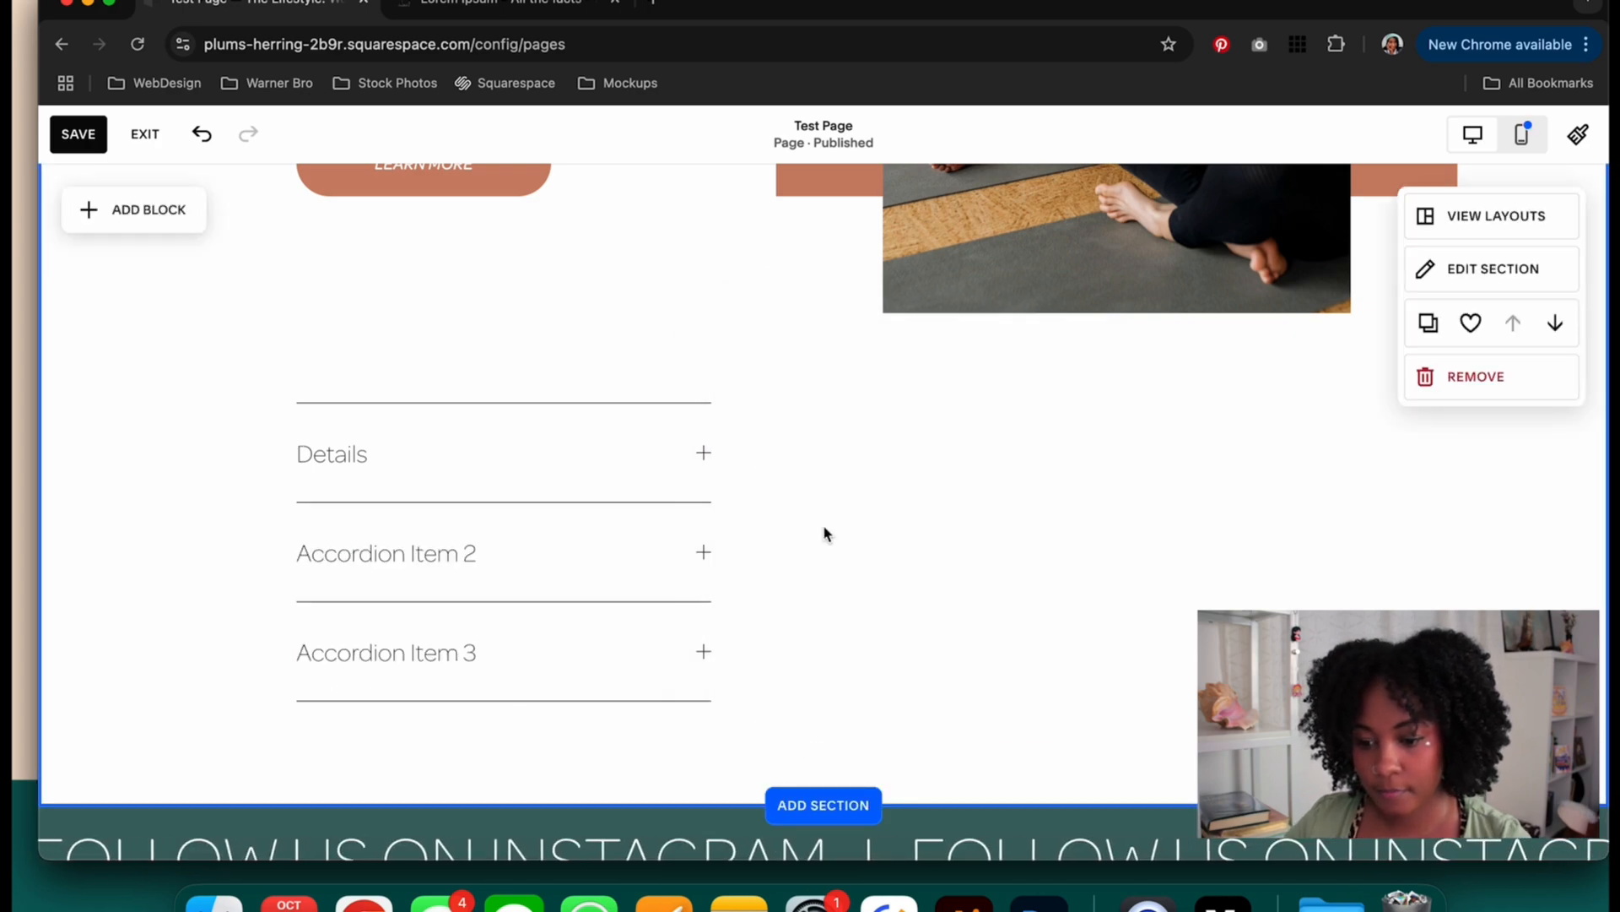
# - Reopen the Details item and split its description into two paragraphs before "Pellentesque tellus dolor"
pyautogui.doubleClick(577, 478)
pyautogui.click(886, 422)
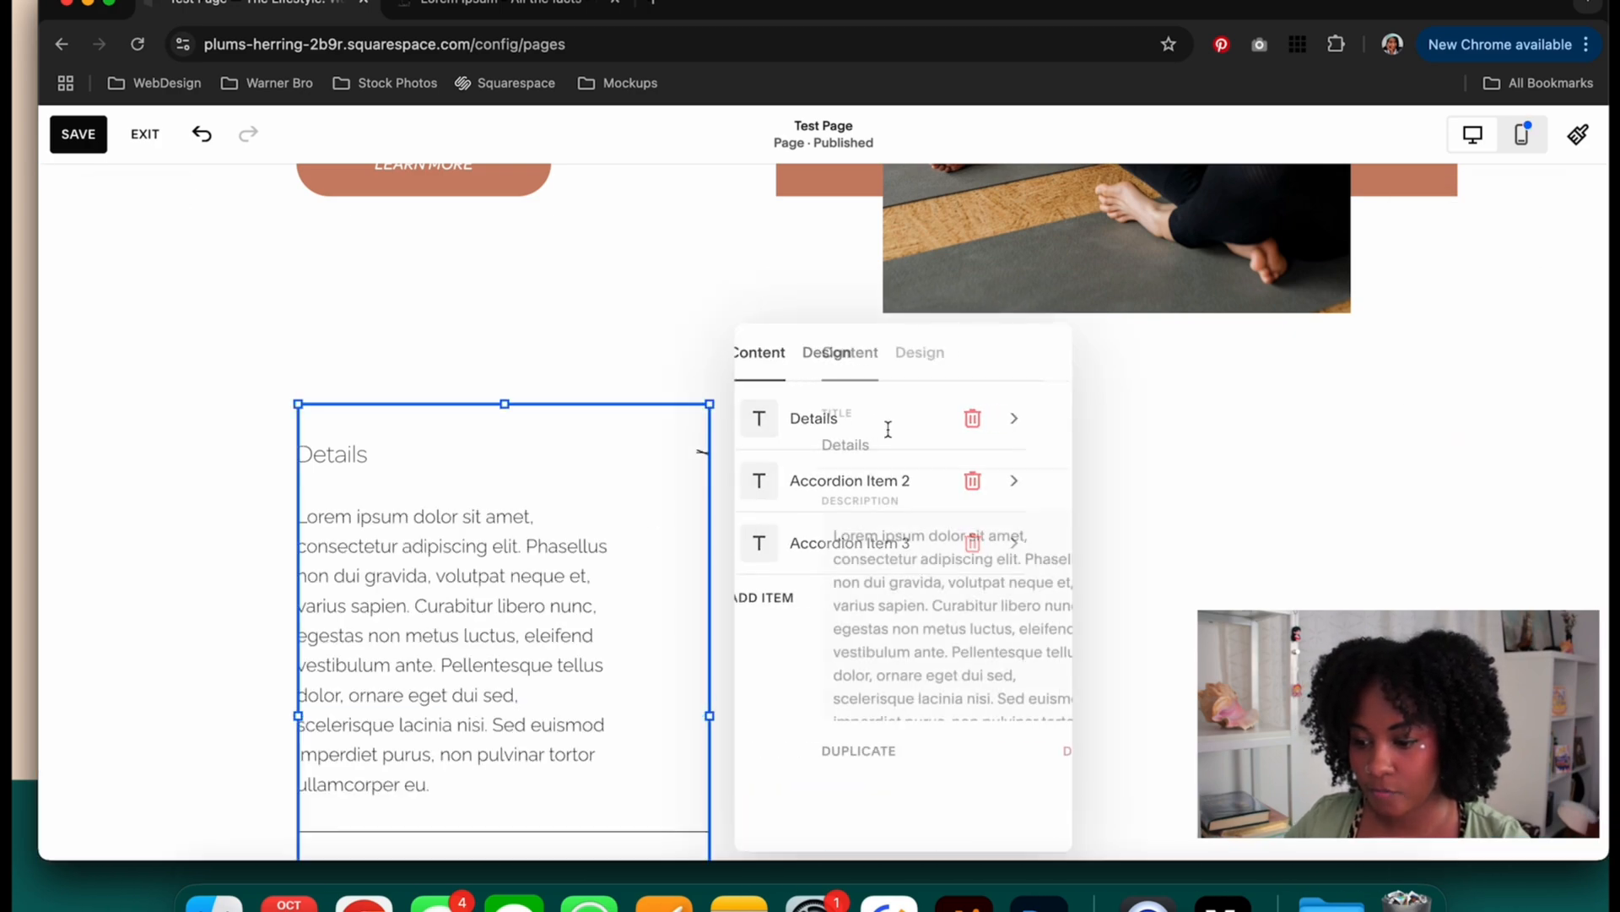
pyautogui.click(889, 600)
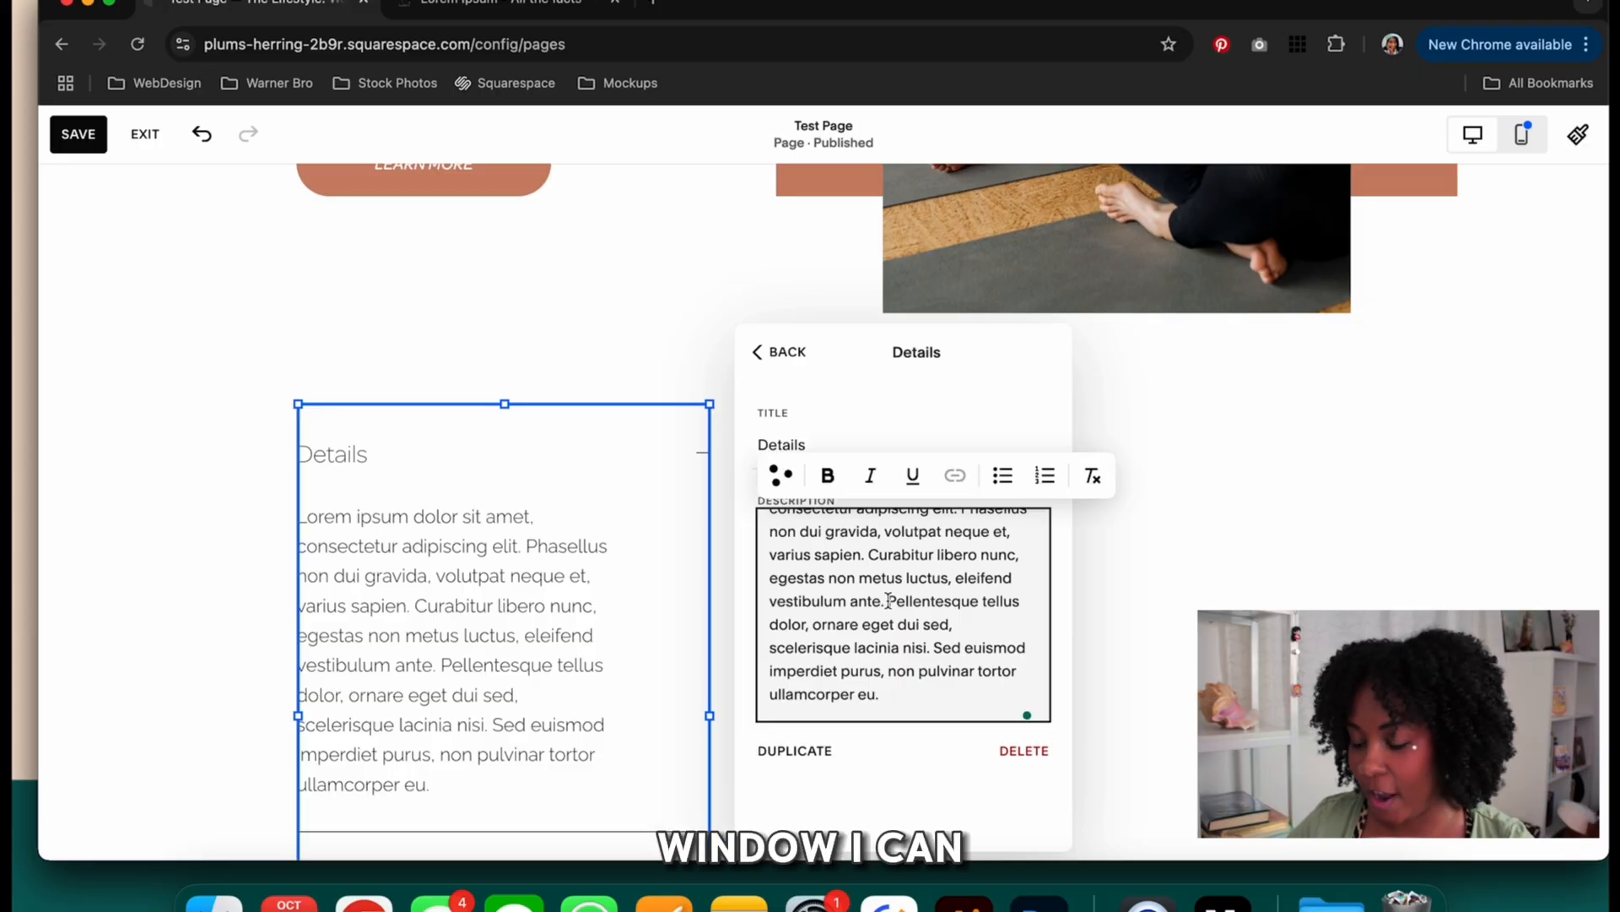
pyautogui.press('Return')
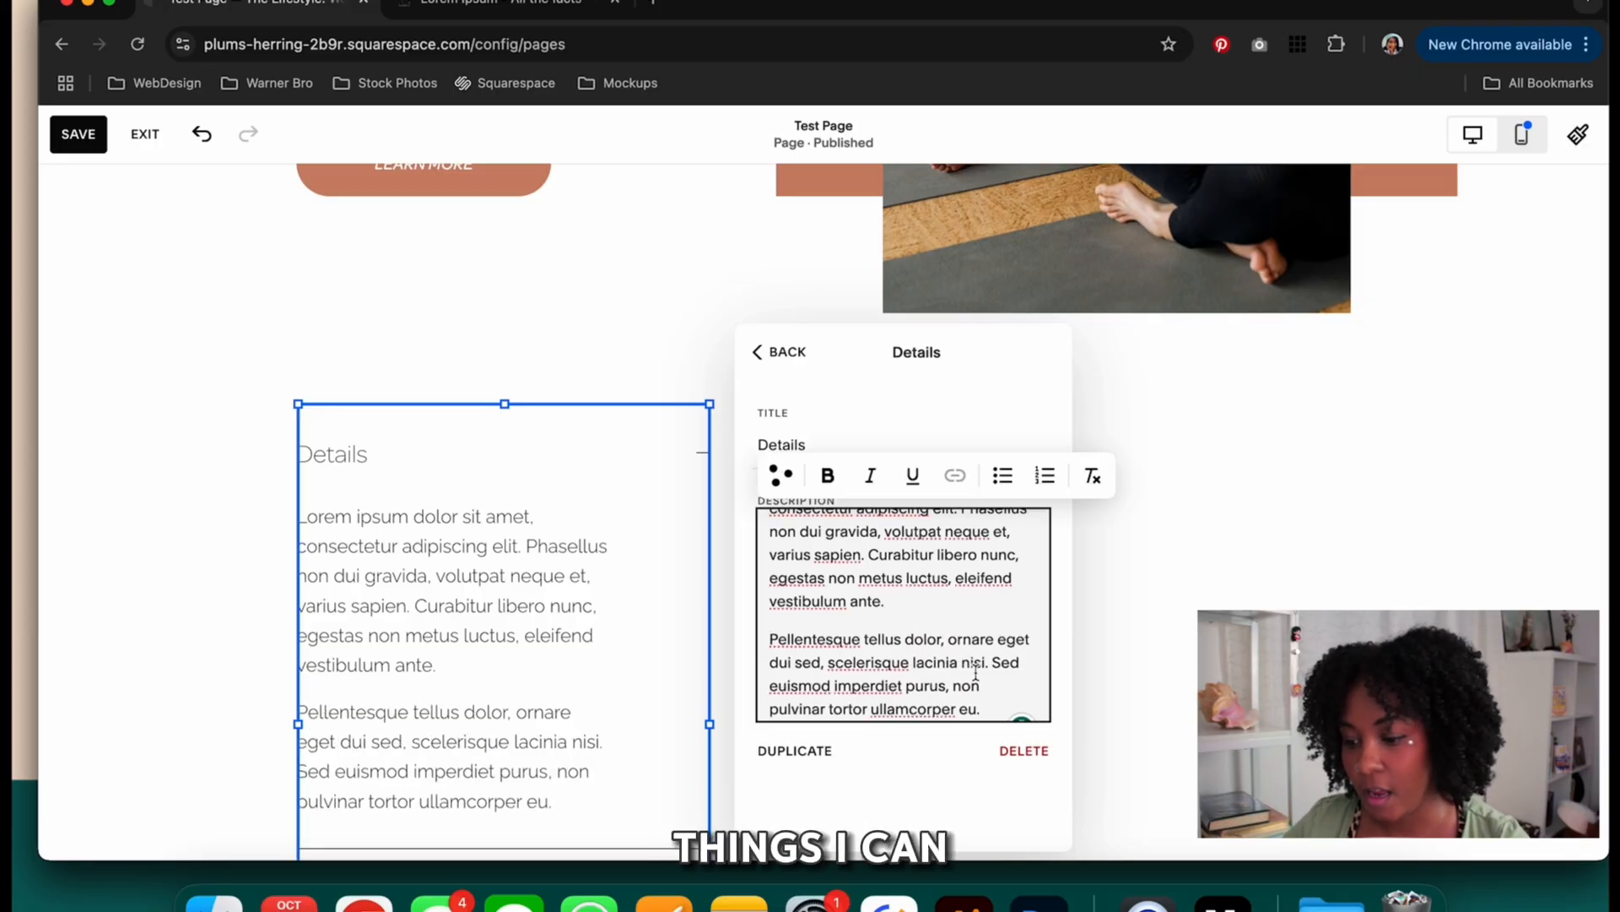
# - Try bulleted and numbered list formatting on the description's second paragraph, then restore it to plain text
pyautogui.moveTo(982, 702); pyautogui.dragTo(785, 643)
pyautogui.click(1004, 479)
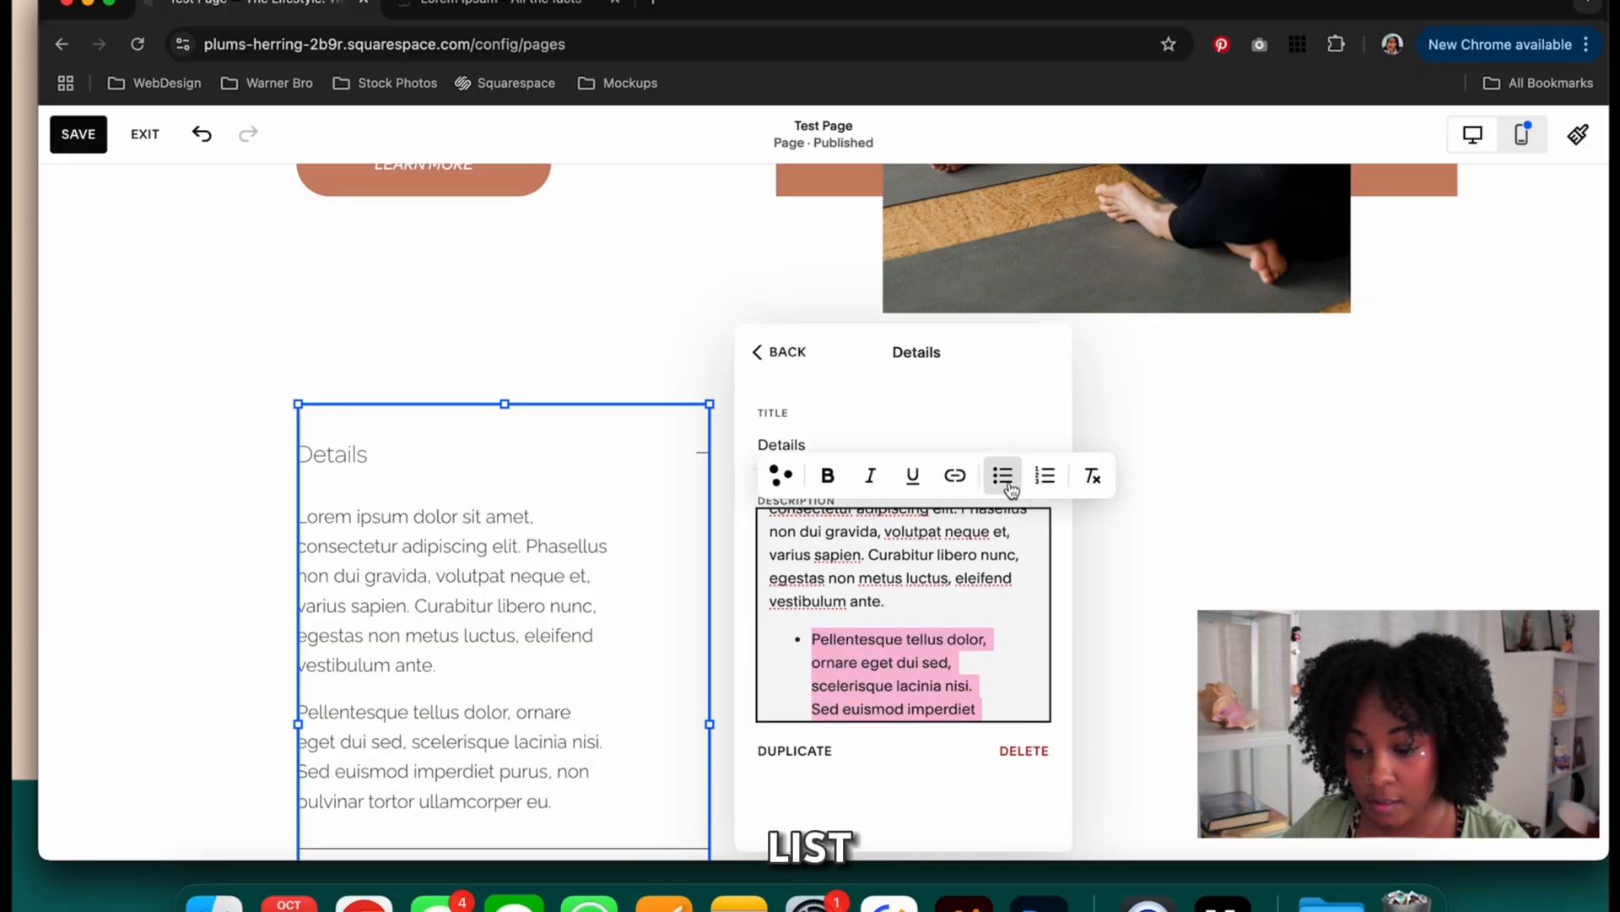
pyautogui.click(1044, 478)
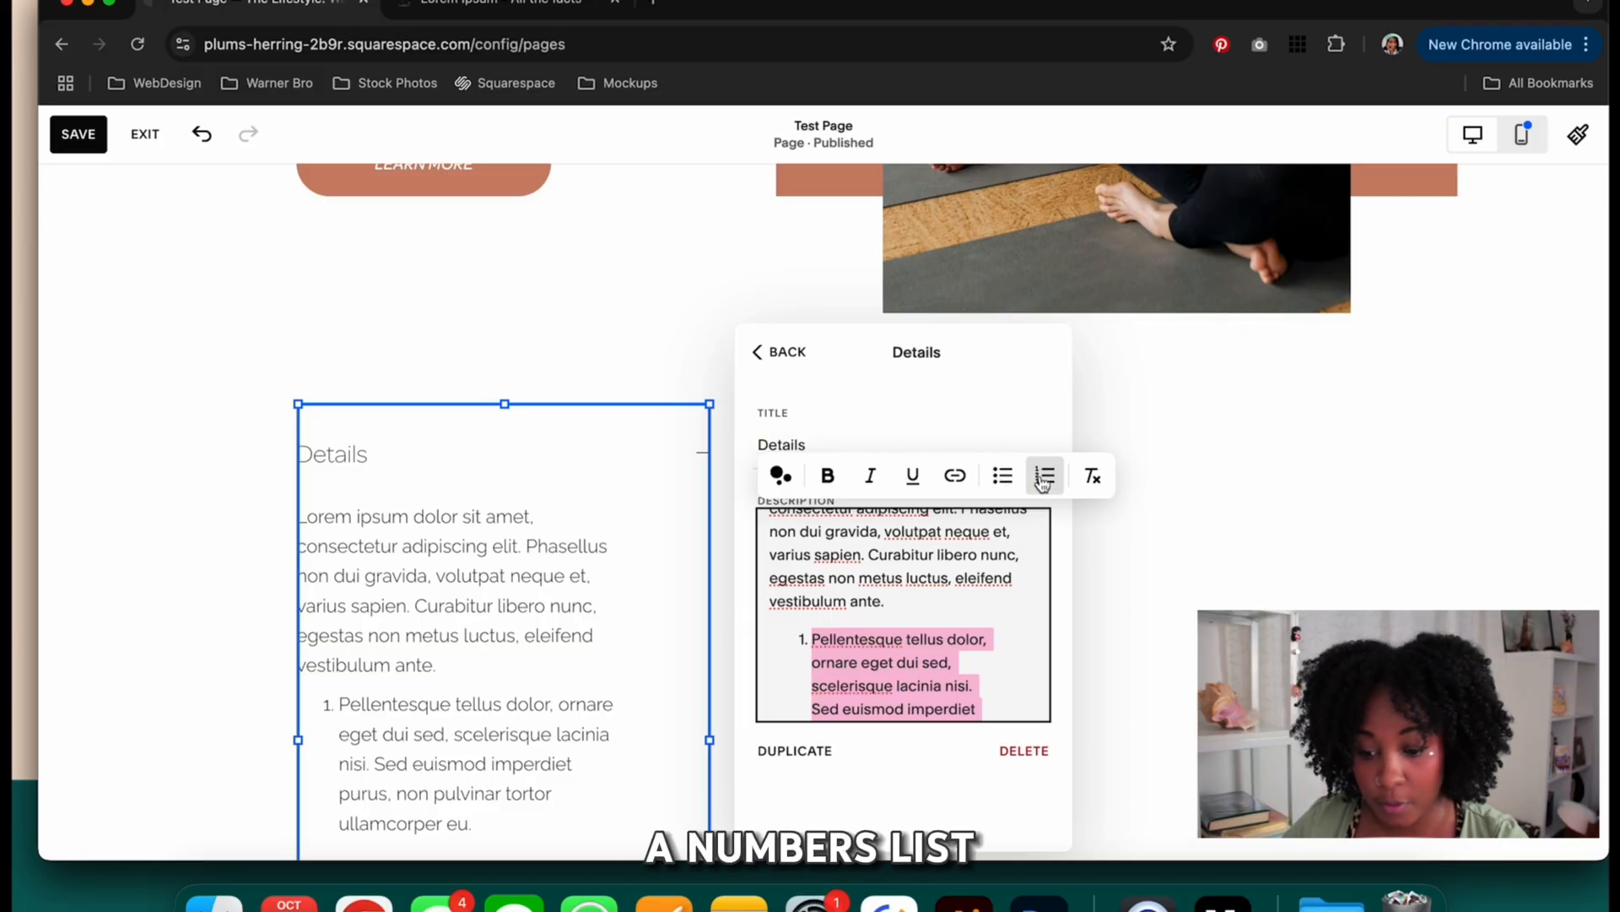
pyautogui.scroll(-2, 505, 621)
pyautogui.click(925, 669)
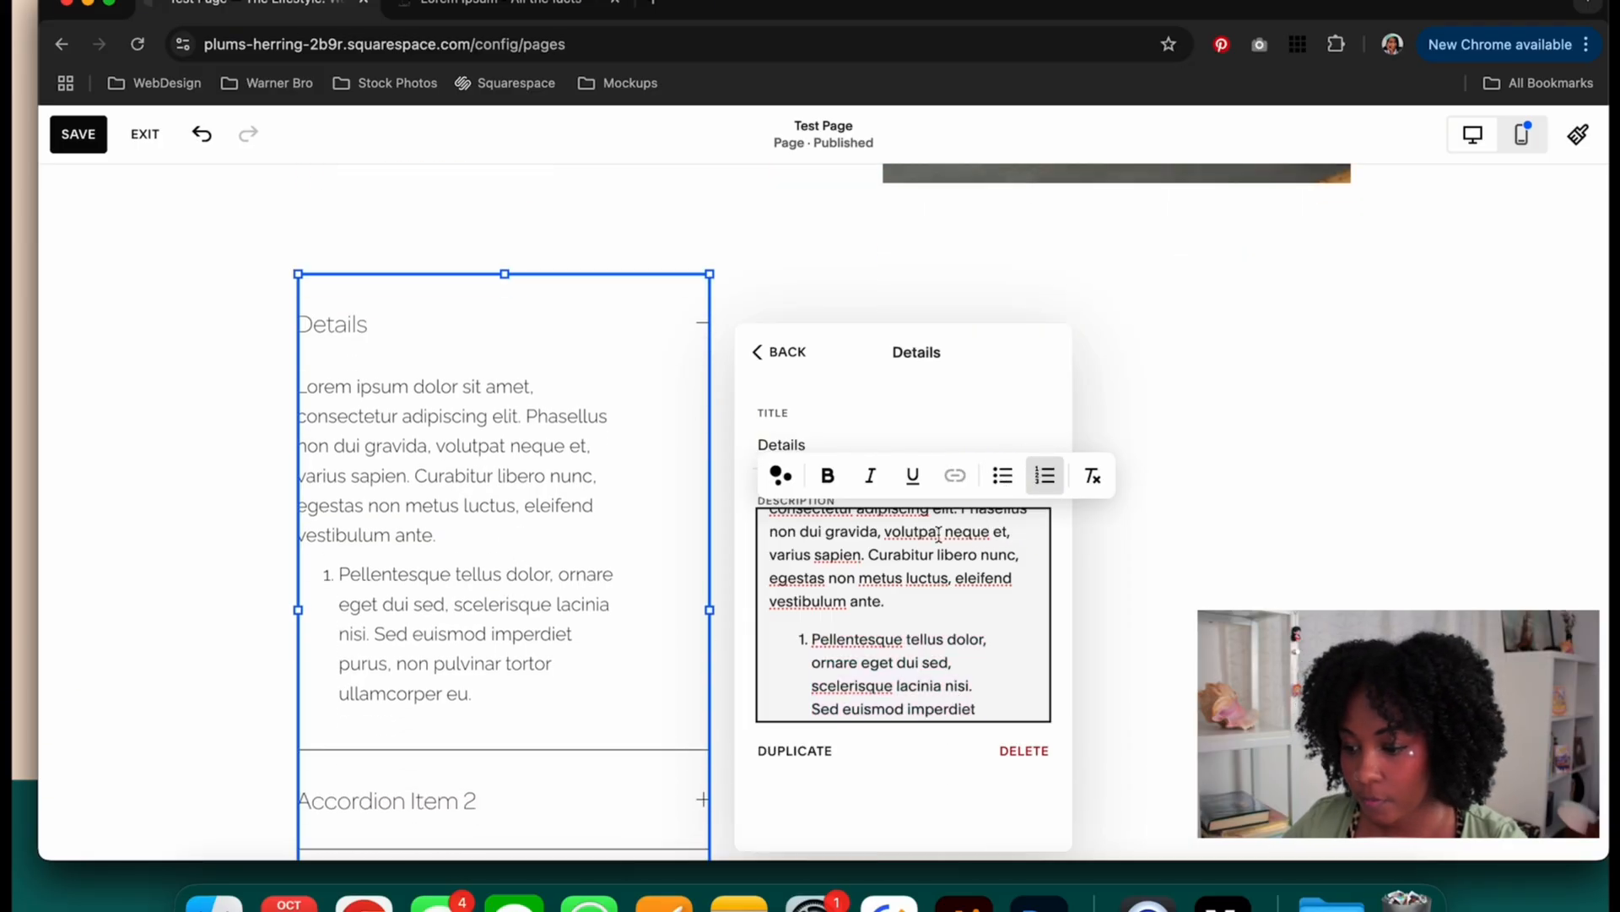
pyautogui.click(1037, 481)
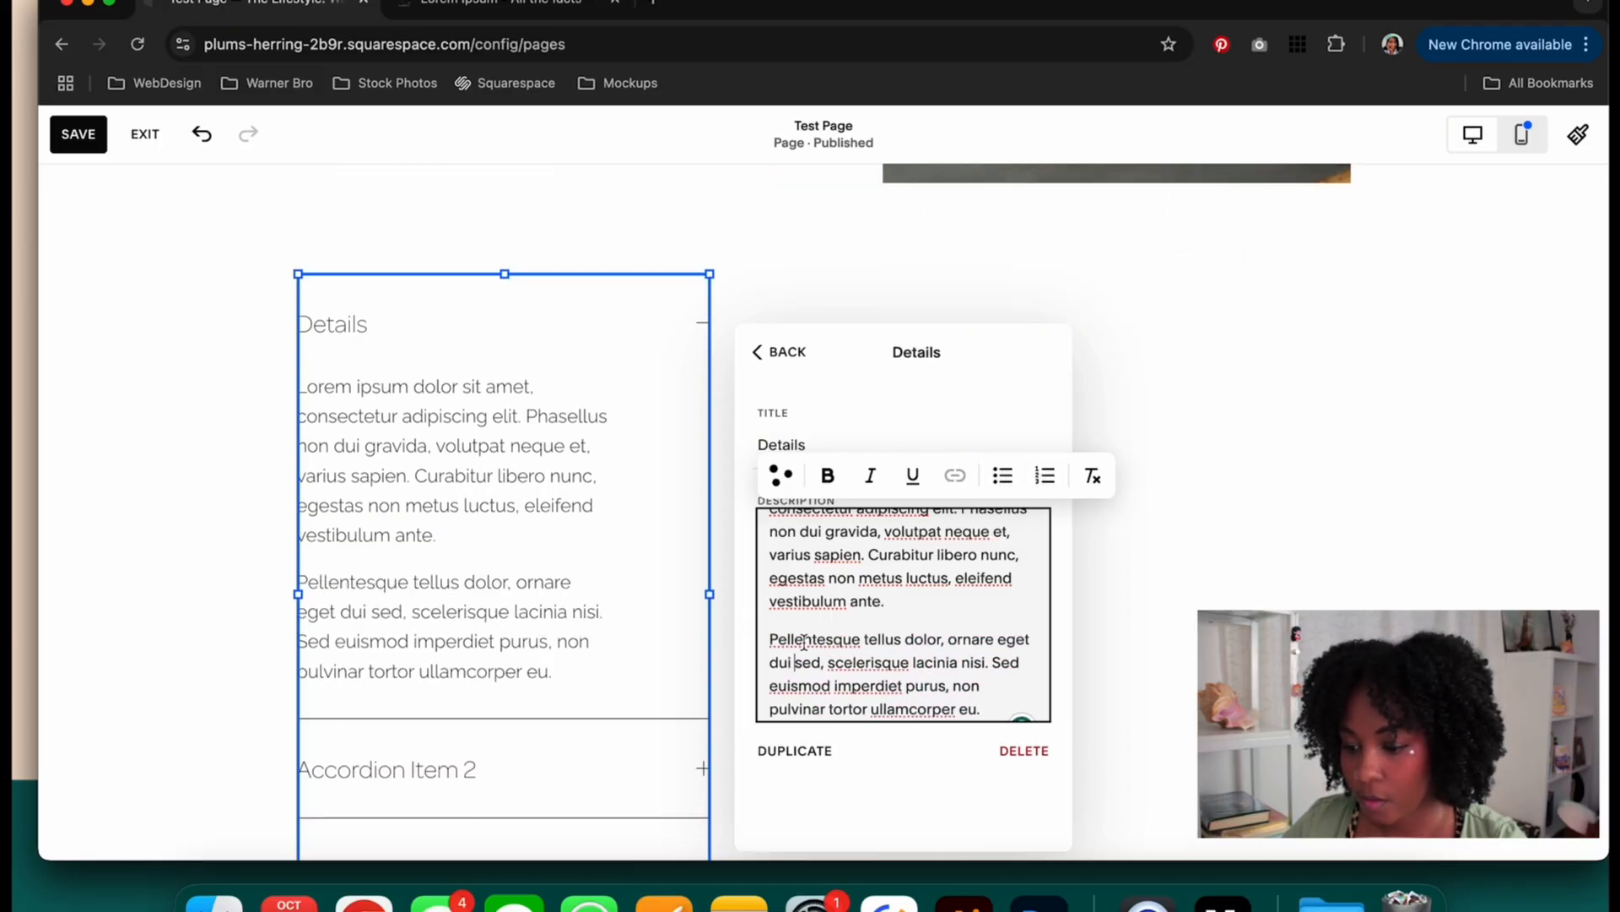
# - Try bold, underline and italic formatting on part of the description's phrase "Pellentesque tellus dolor"
pyautogui.click(826, 478)
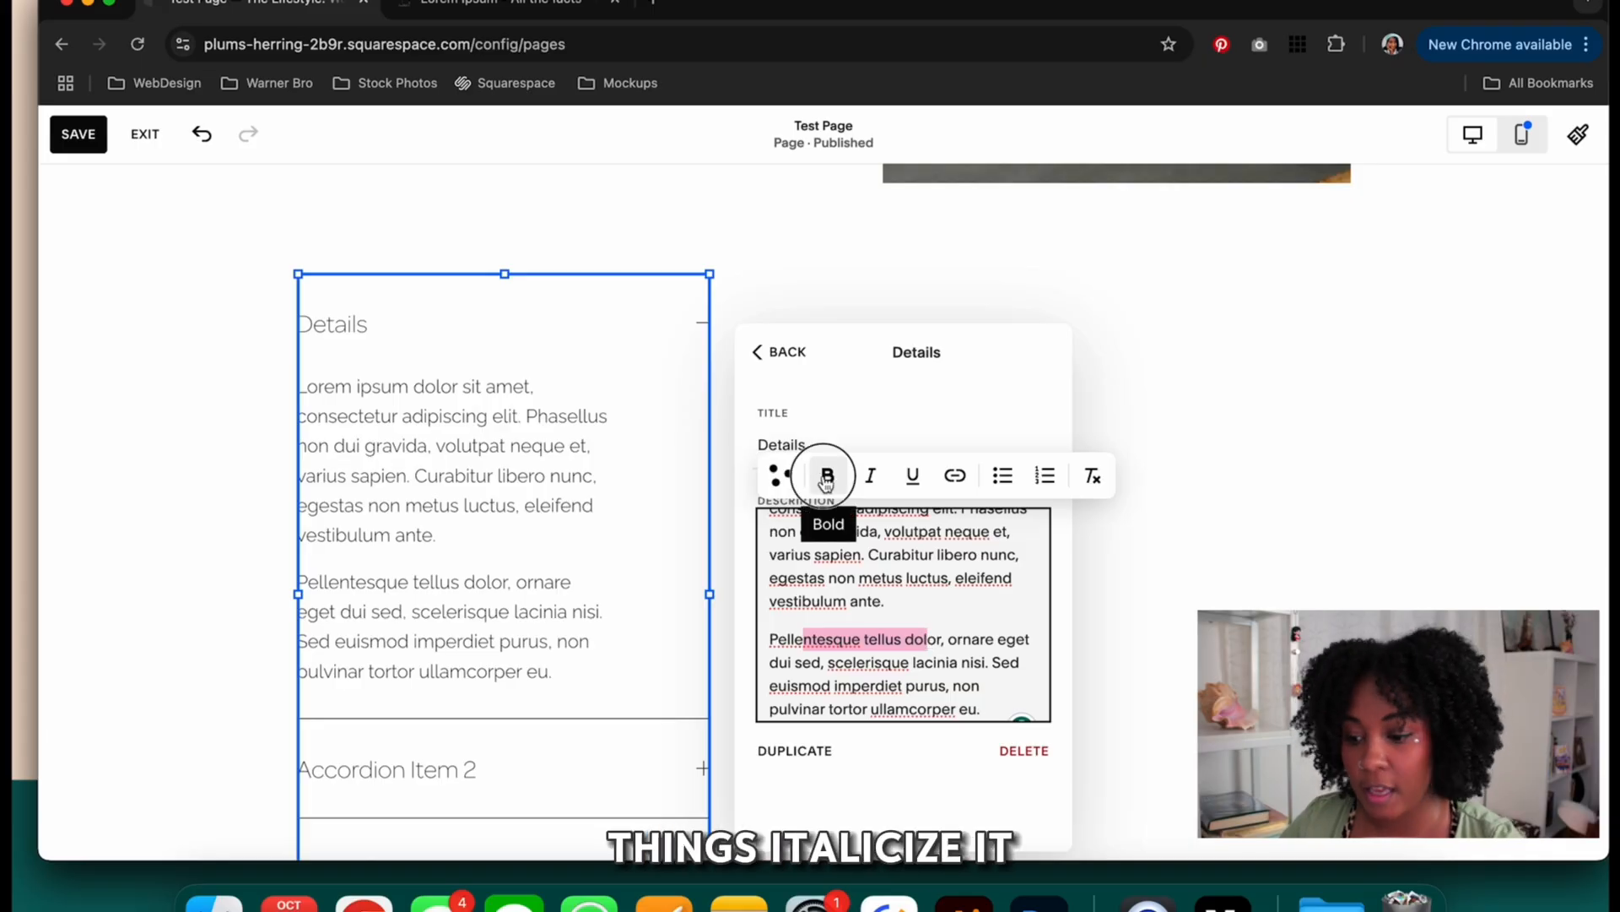
pyautogui.click(913, 477)
pyautogui.click(867, 483)
pyautogui.click(829, 479)
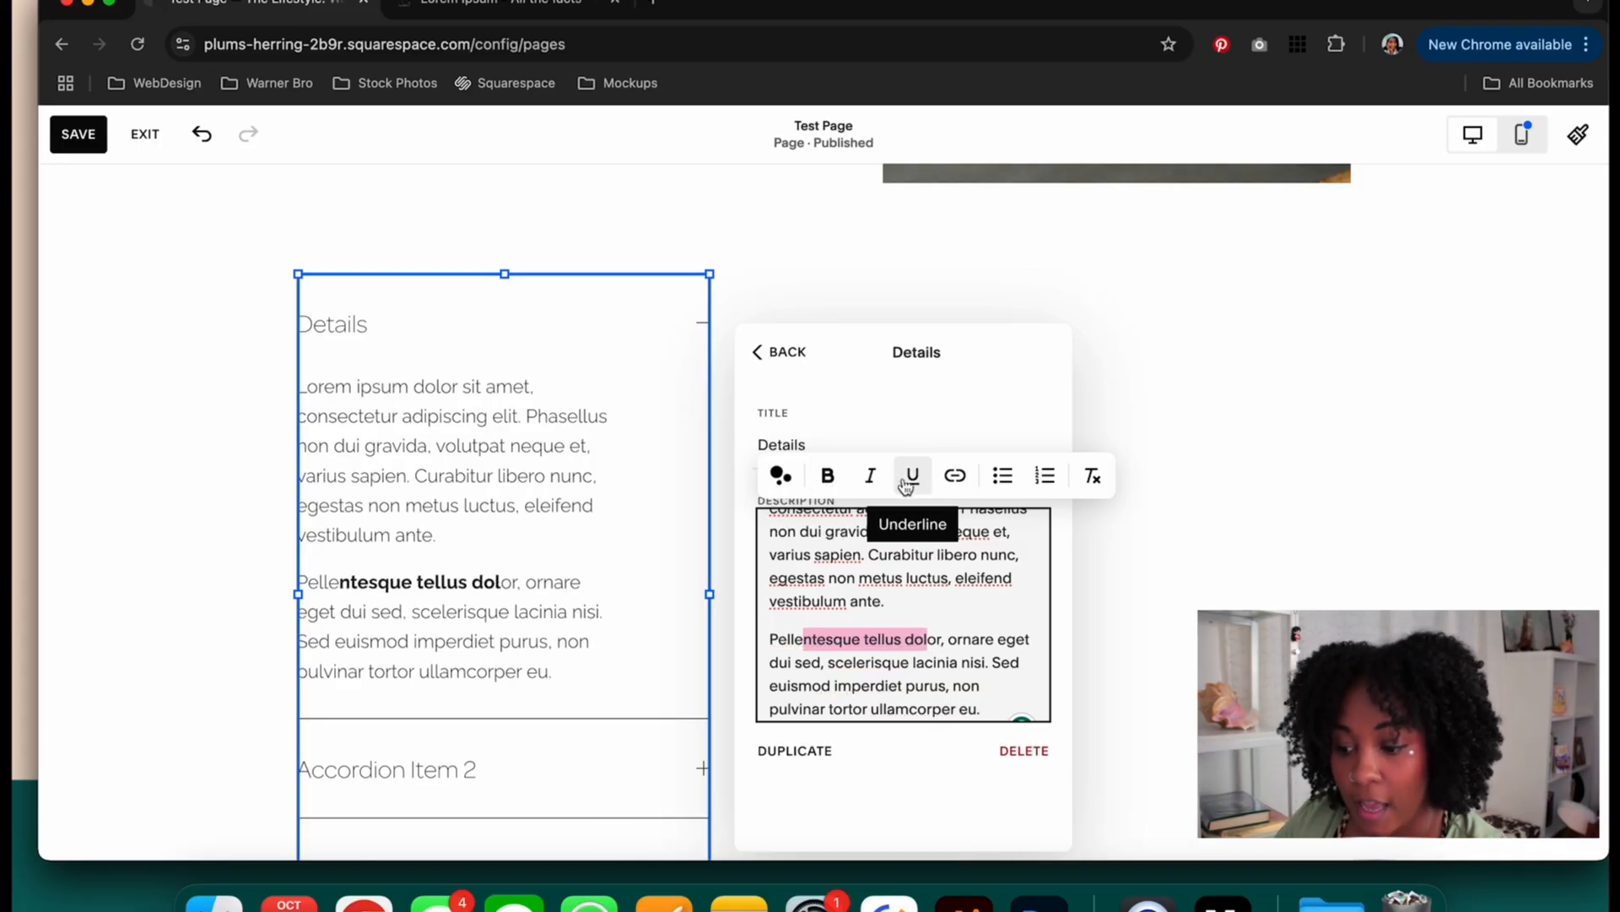
# - Try linking part of the phrase "Pellentesque tellus dolor" to the Class Overview page, then revert the description to plain text
pyautogui.click(953, 479)
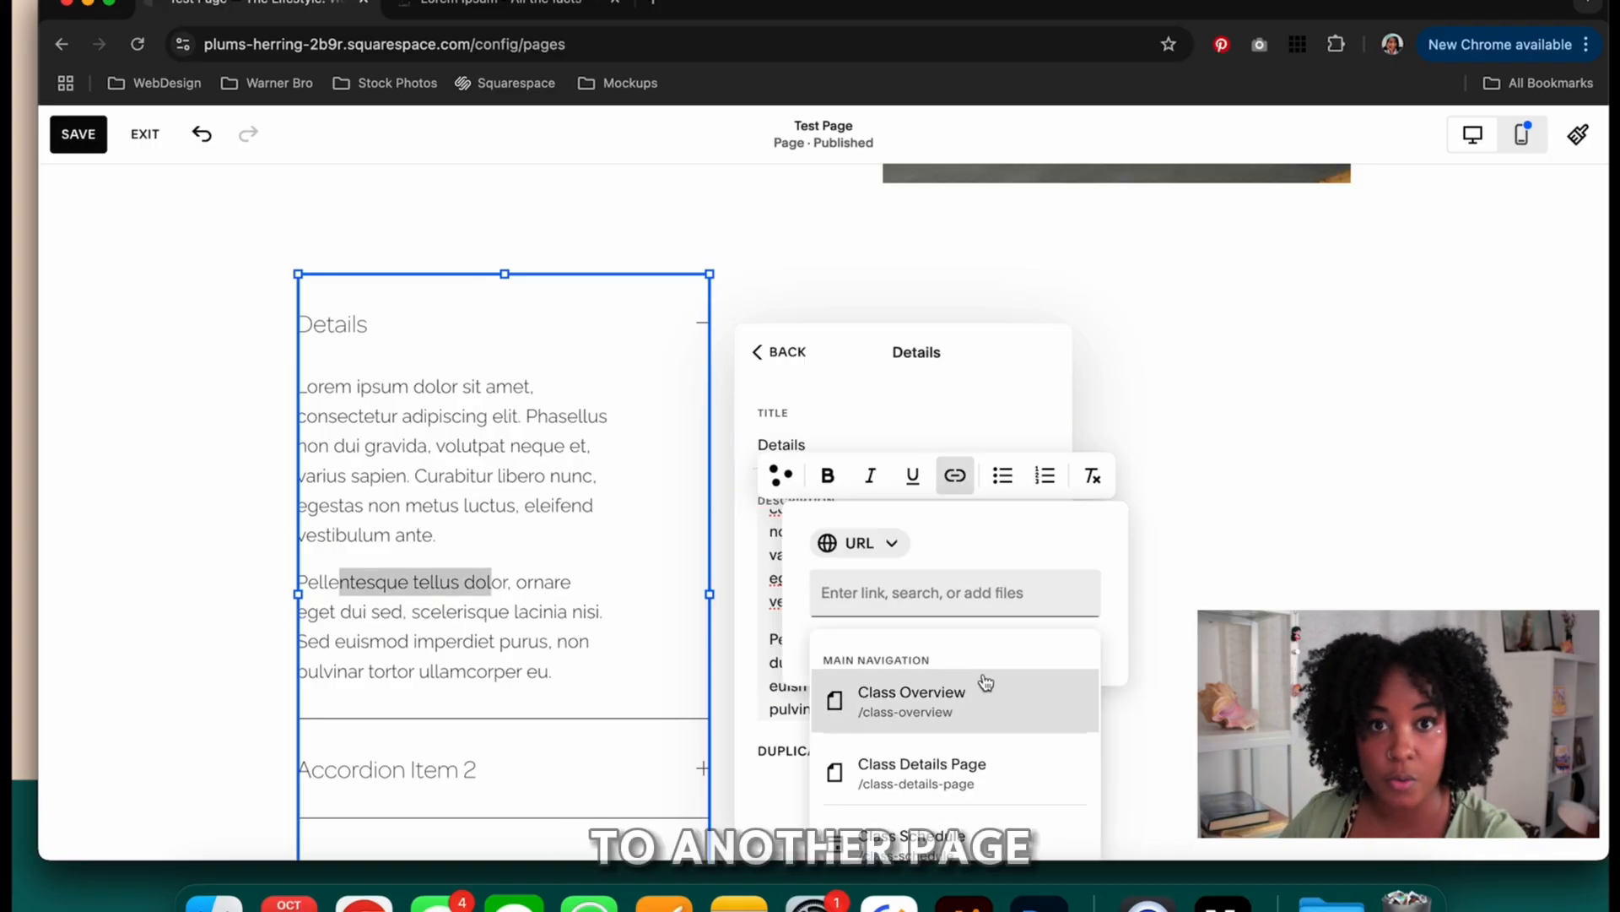
pyautogui.click(990, 704)
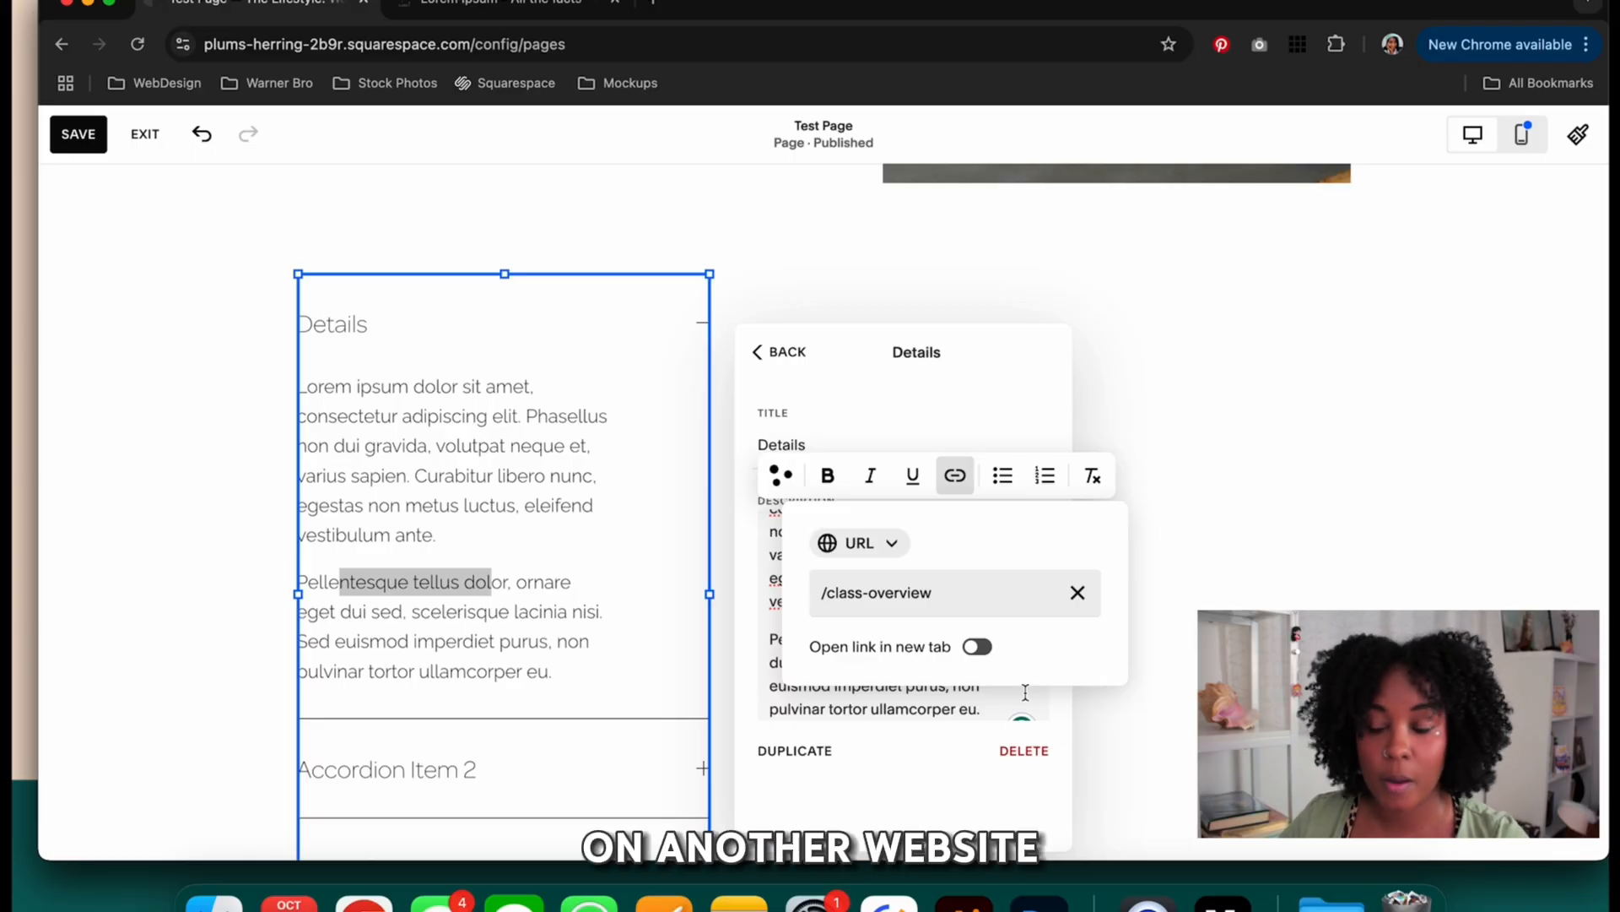
pyautogui.click(770, 662)
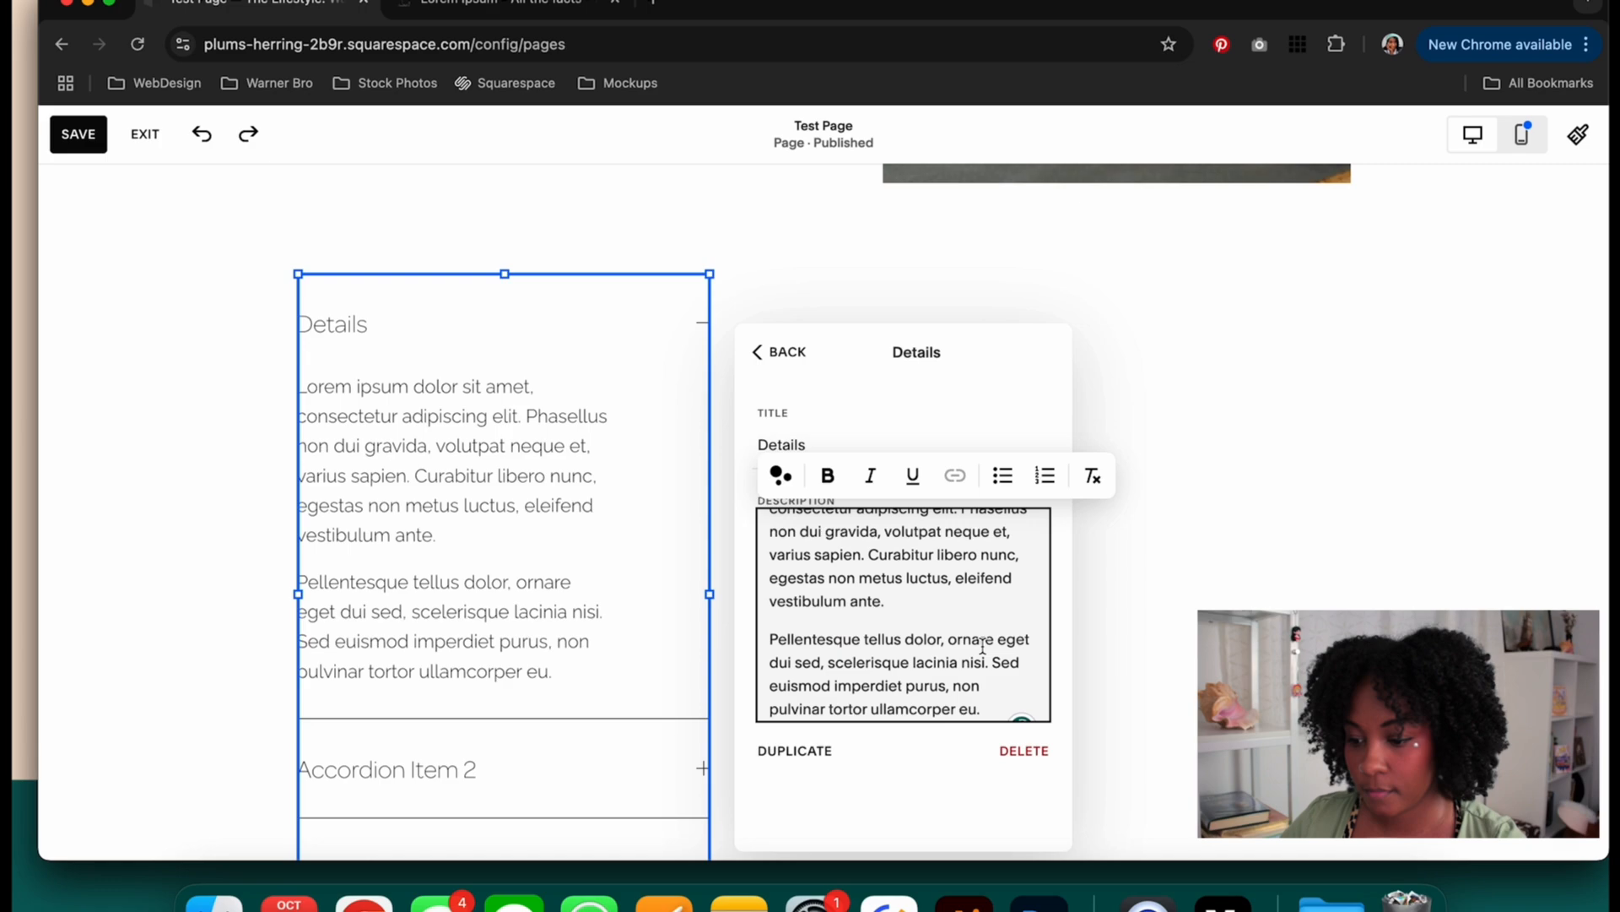
pyautogui.click(883, 425)
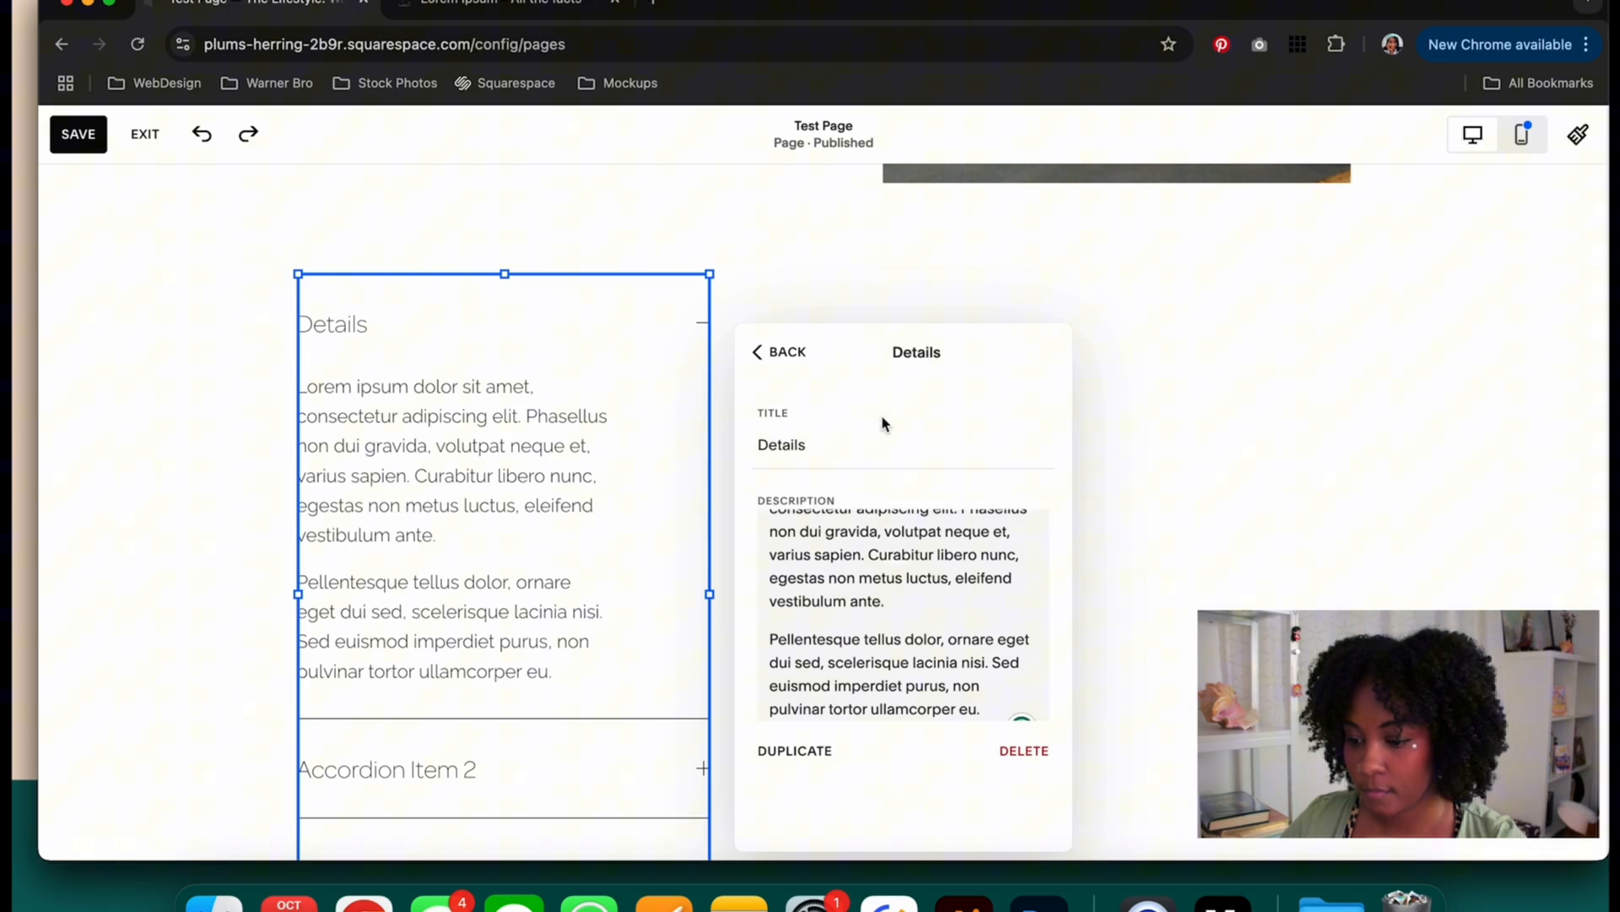
# - Return to the accordion's item list and delete Accordion Item 2 and Accordion Item 3
pyautogui.click(762, 365)
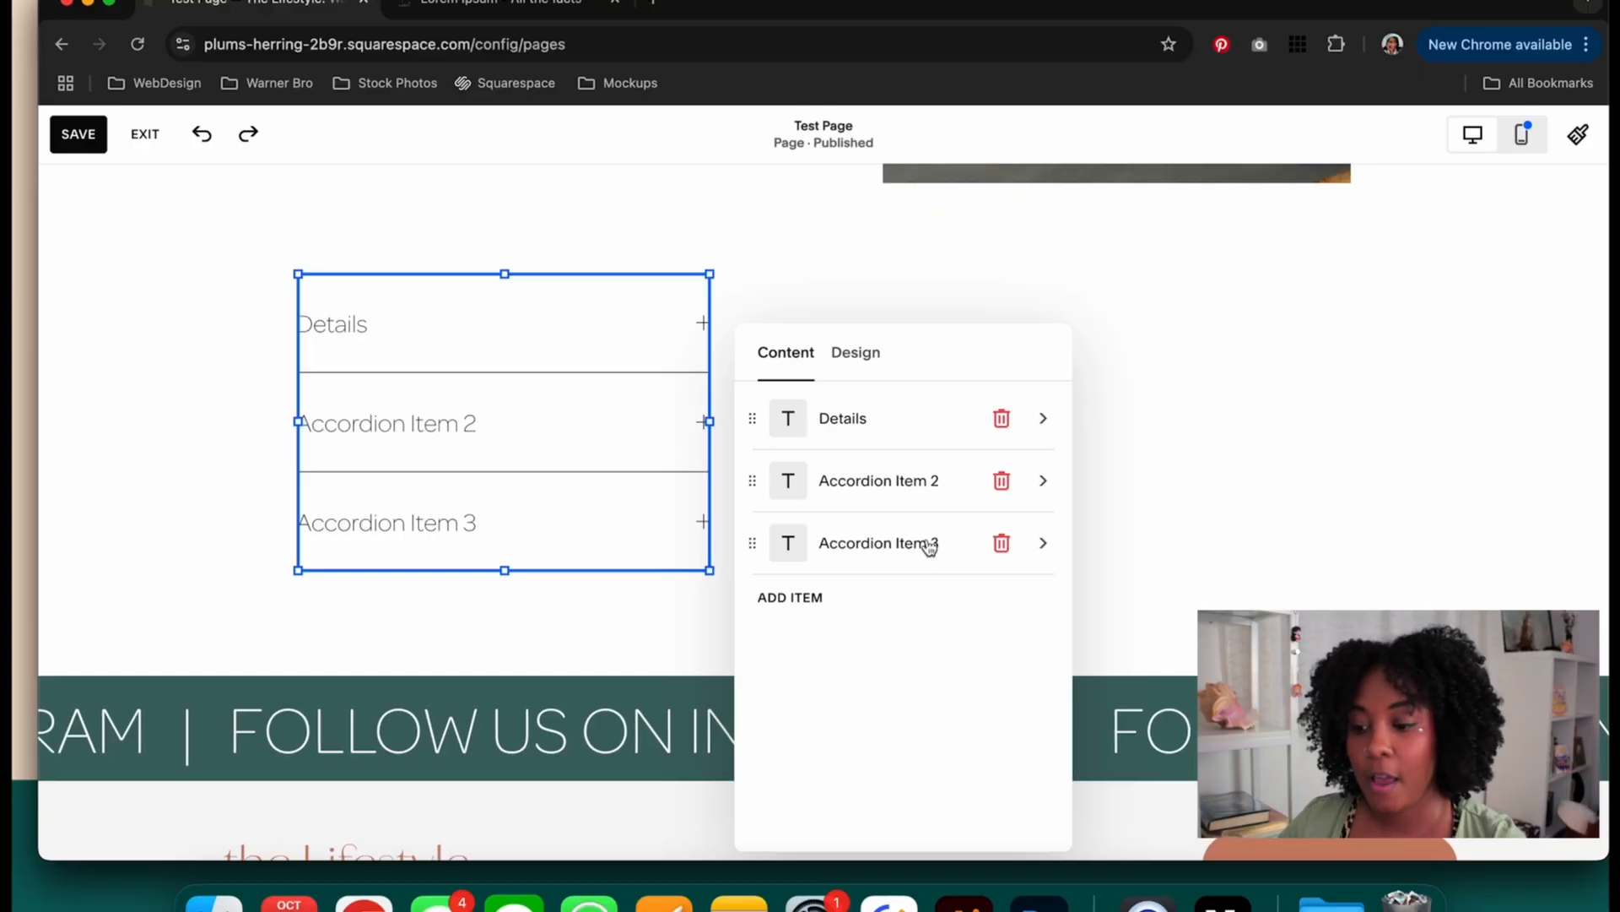
pyautogui.moveTo(853, 419)
pyautogui.mouseDown()
pyautogui.moveTo(853, 481)
pyautogui.moveTo(873, 497)
pyautogui.moveTo(861, 441)
pyautogui.moveTo(875, 414)
pyautogui.mouseUp()
pyautogui.click(1002, 542)
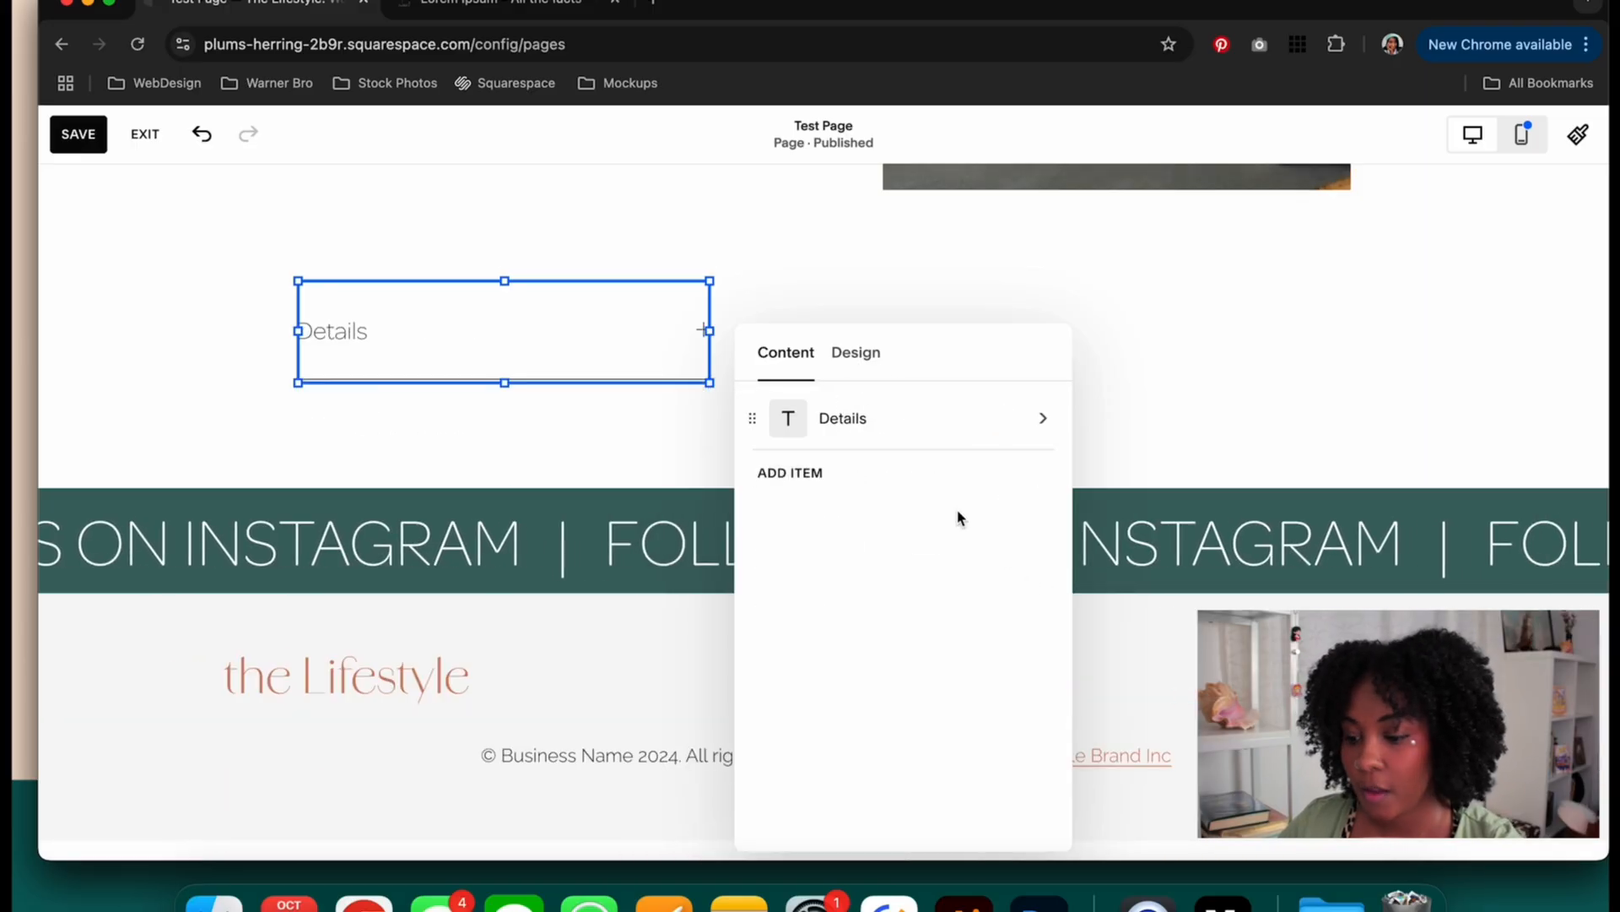
# - Add a new item to the accordion, look over its title and description fields, and return to the item list
pyautogui.click(804, 479)
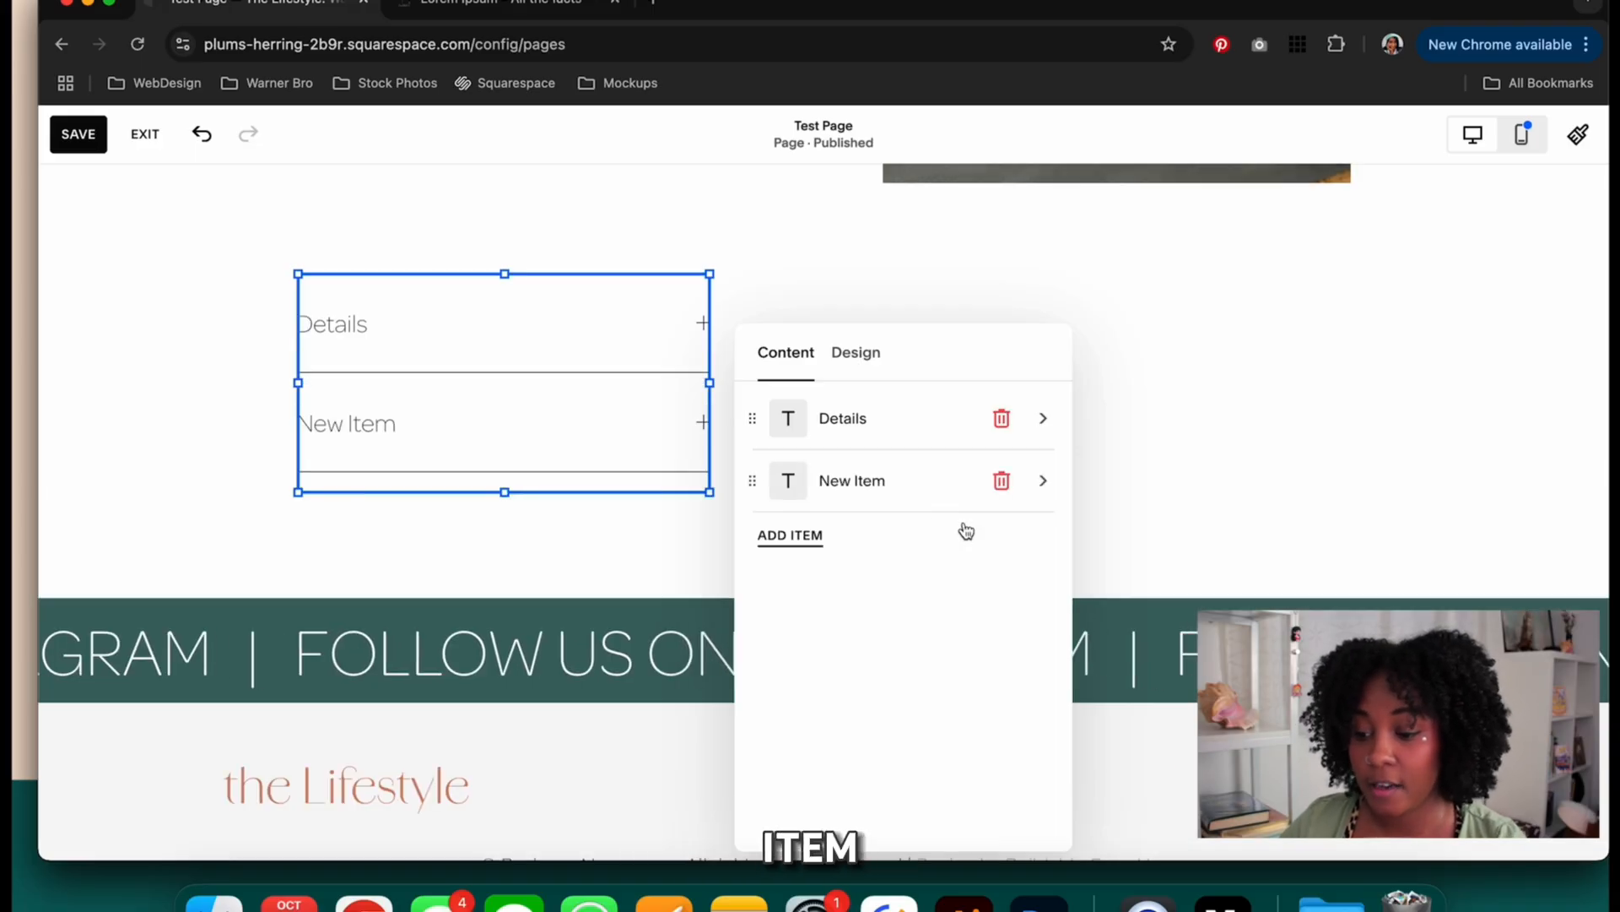
pyautogui.click(915, 490)
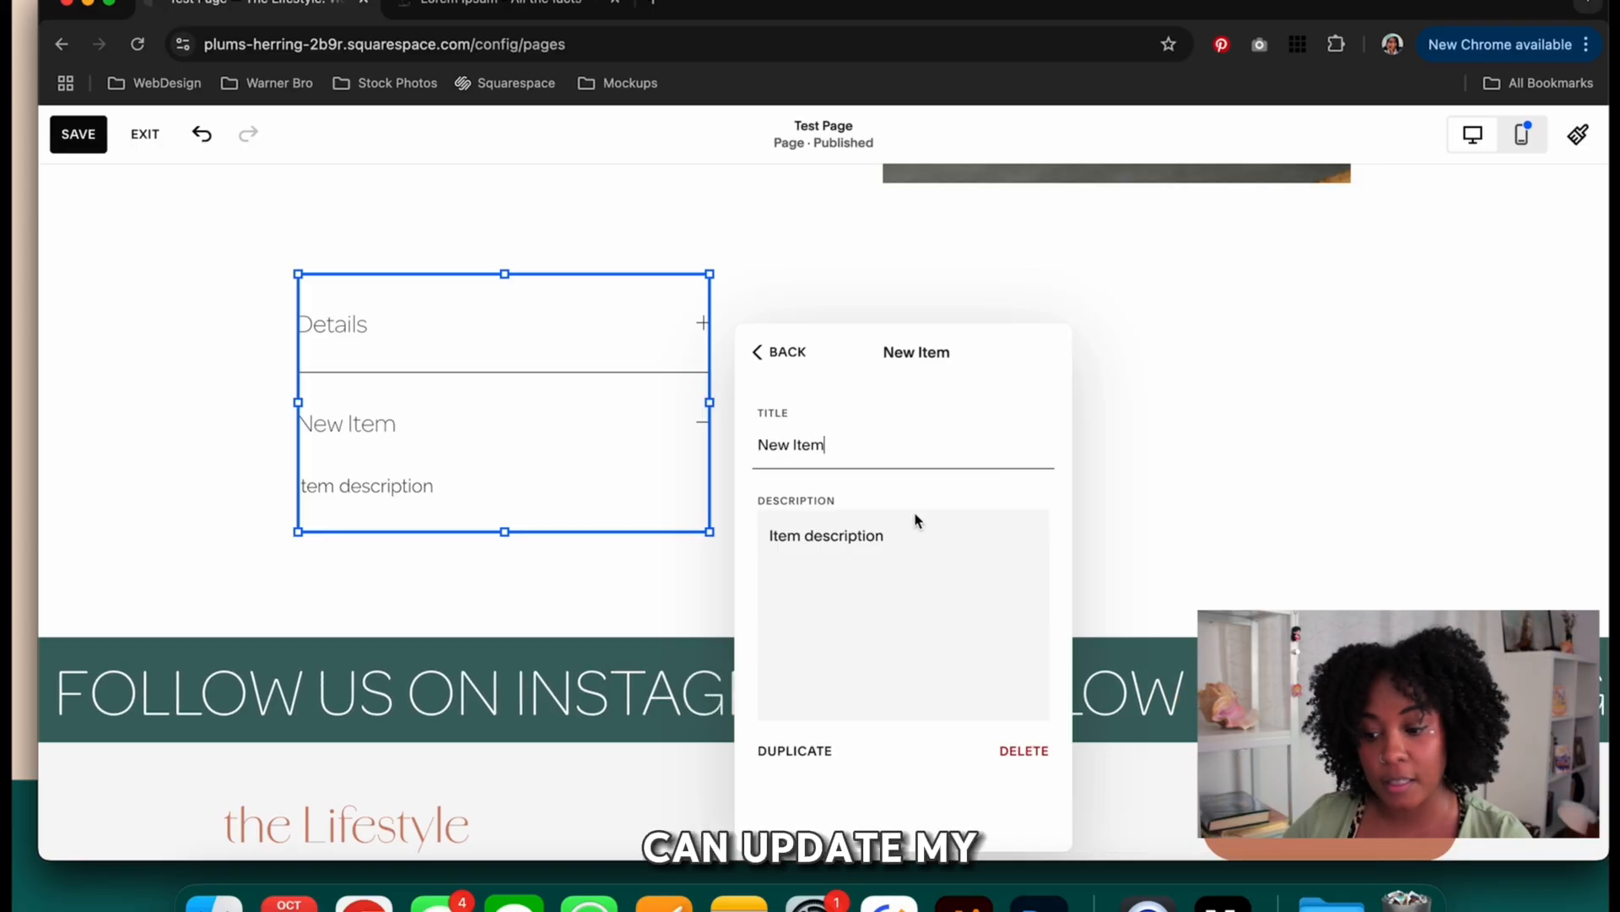
pyautogui.click(922, 534)
pyautogui.click(768, 361)
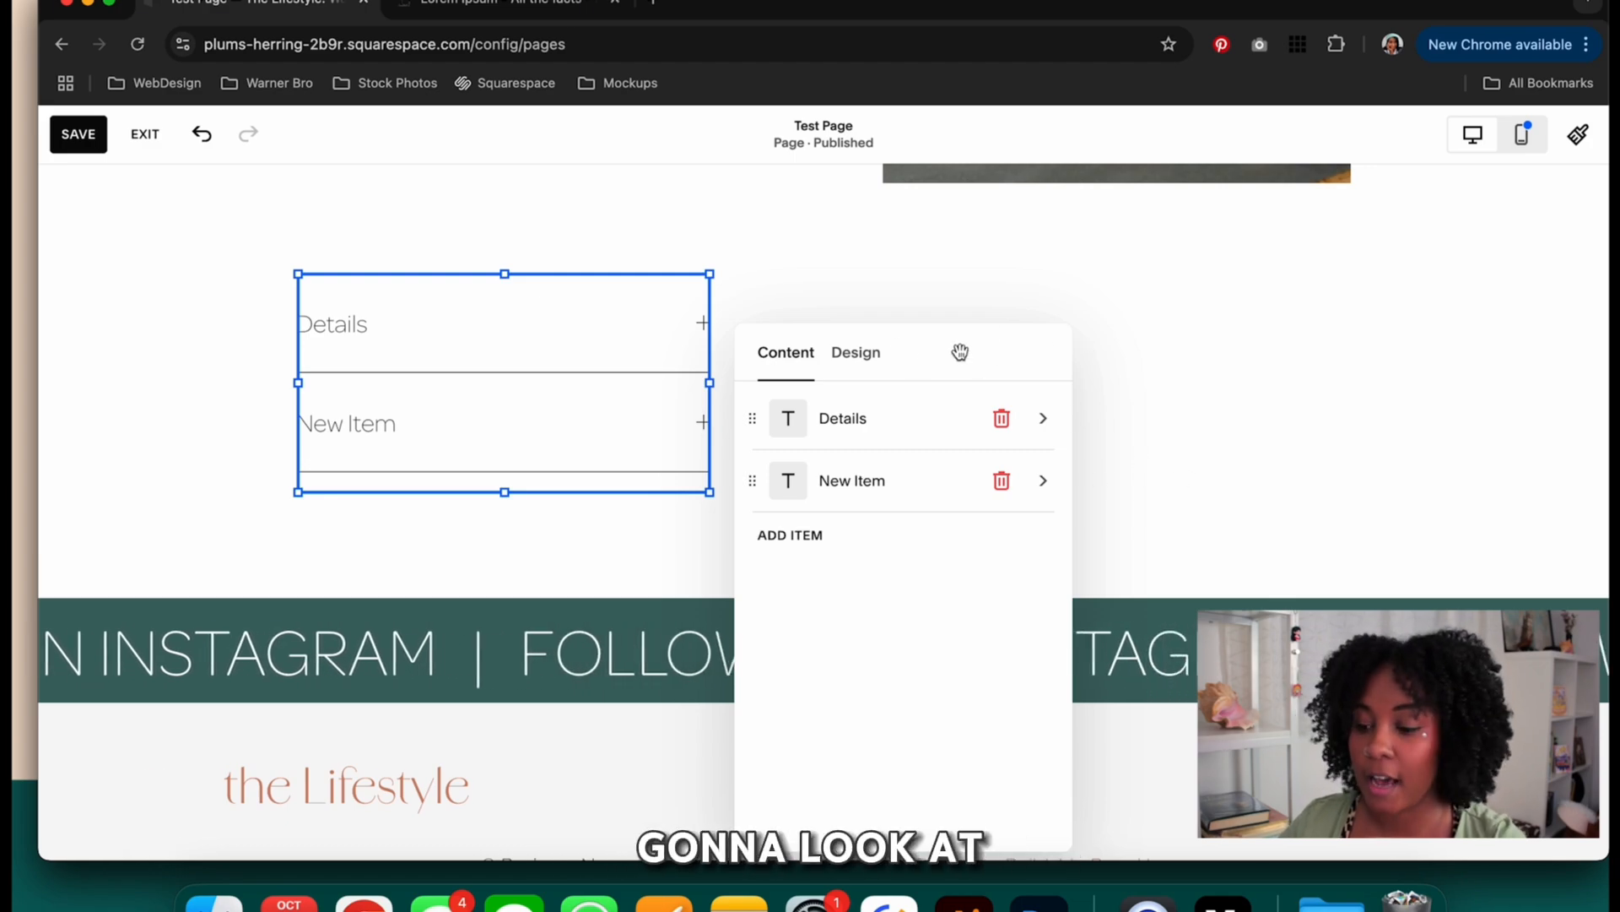
# - Open the accordion's design settings and set the item title style to Heading 2
pyautogui.click(853, 358)
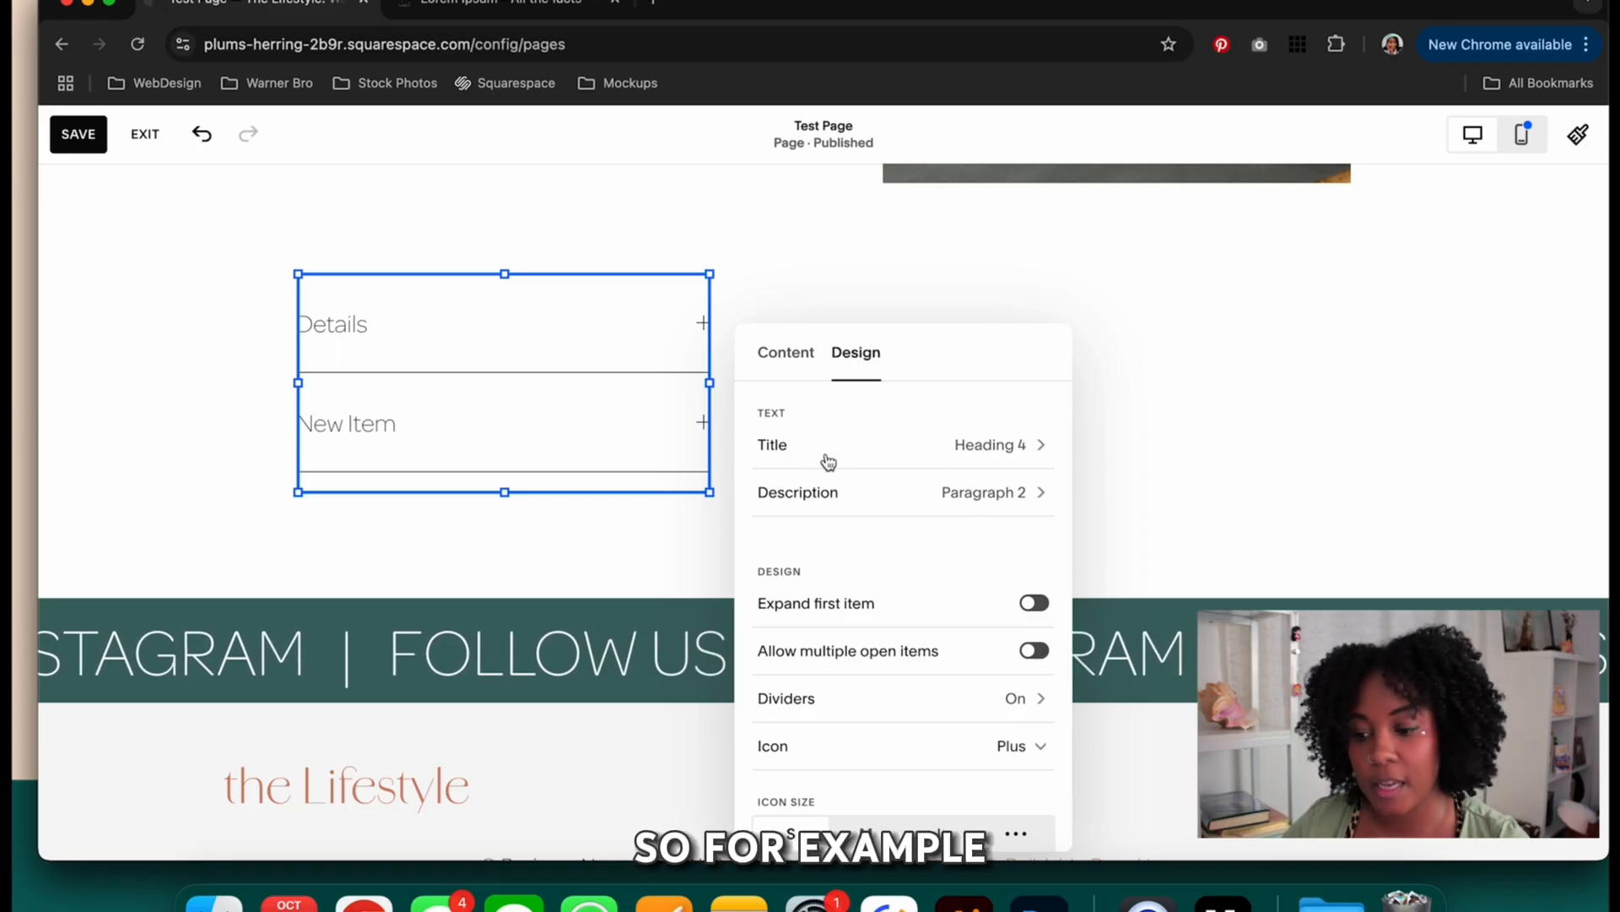
pyautogui.click(933, 458)
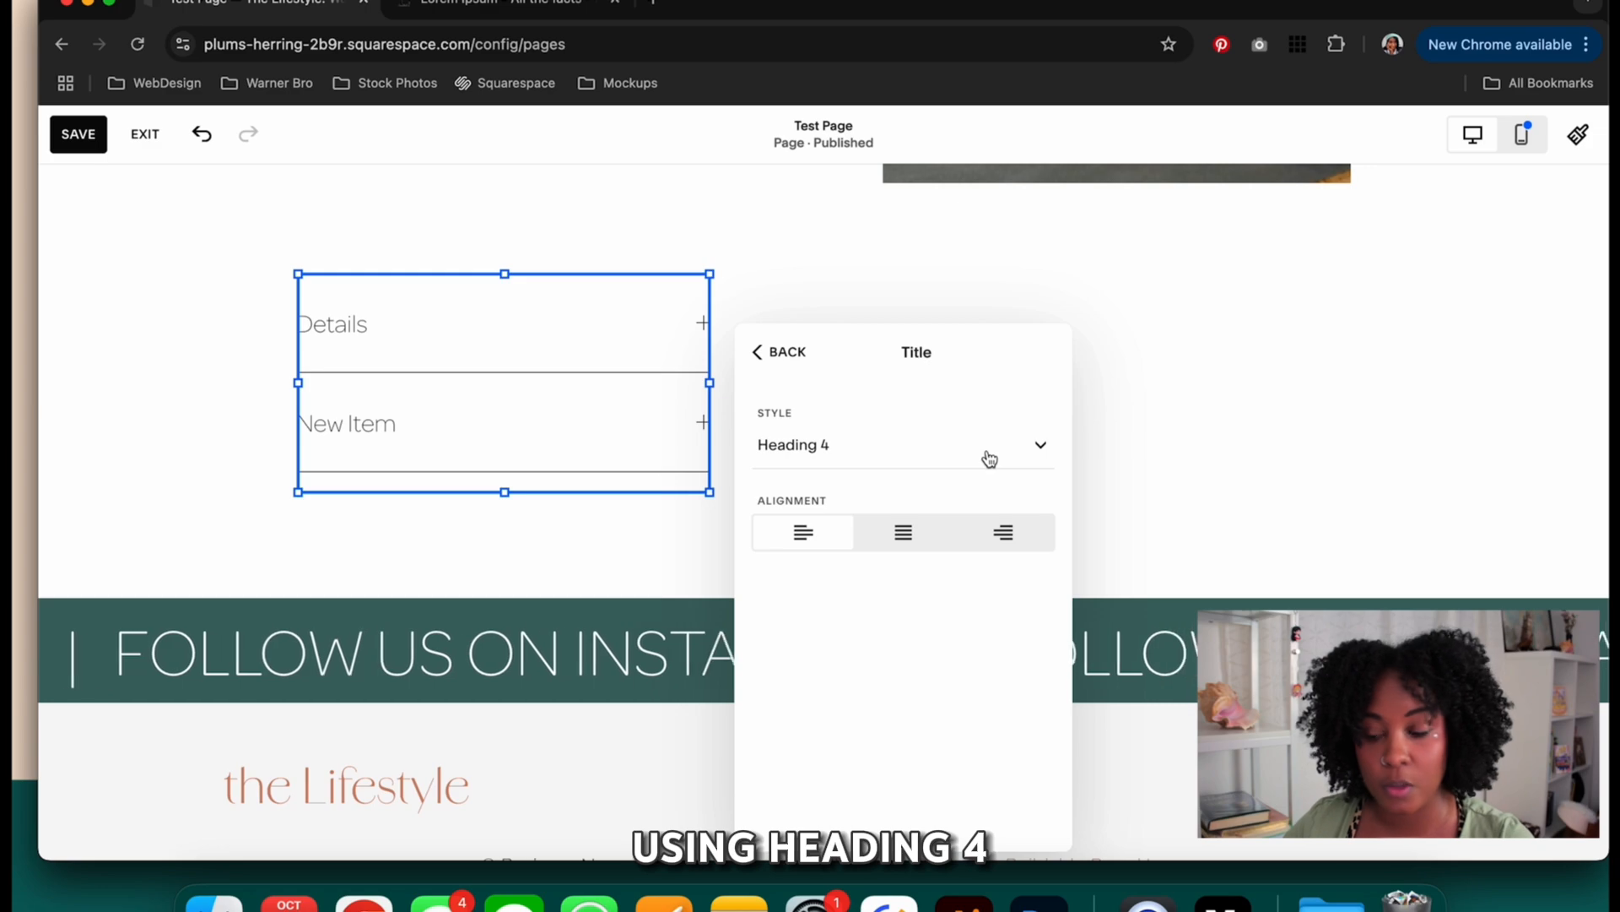
pyautogui.click(990, 458)
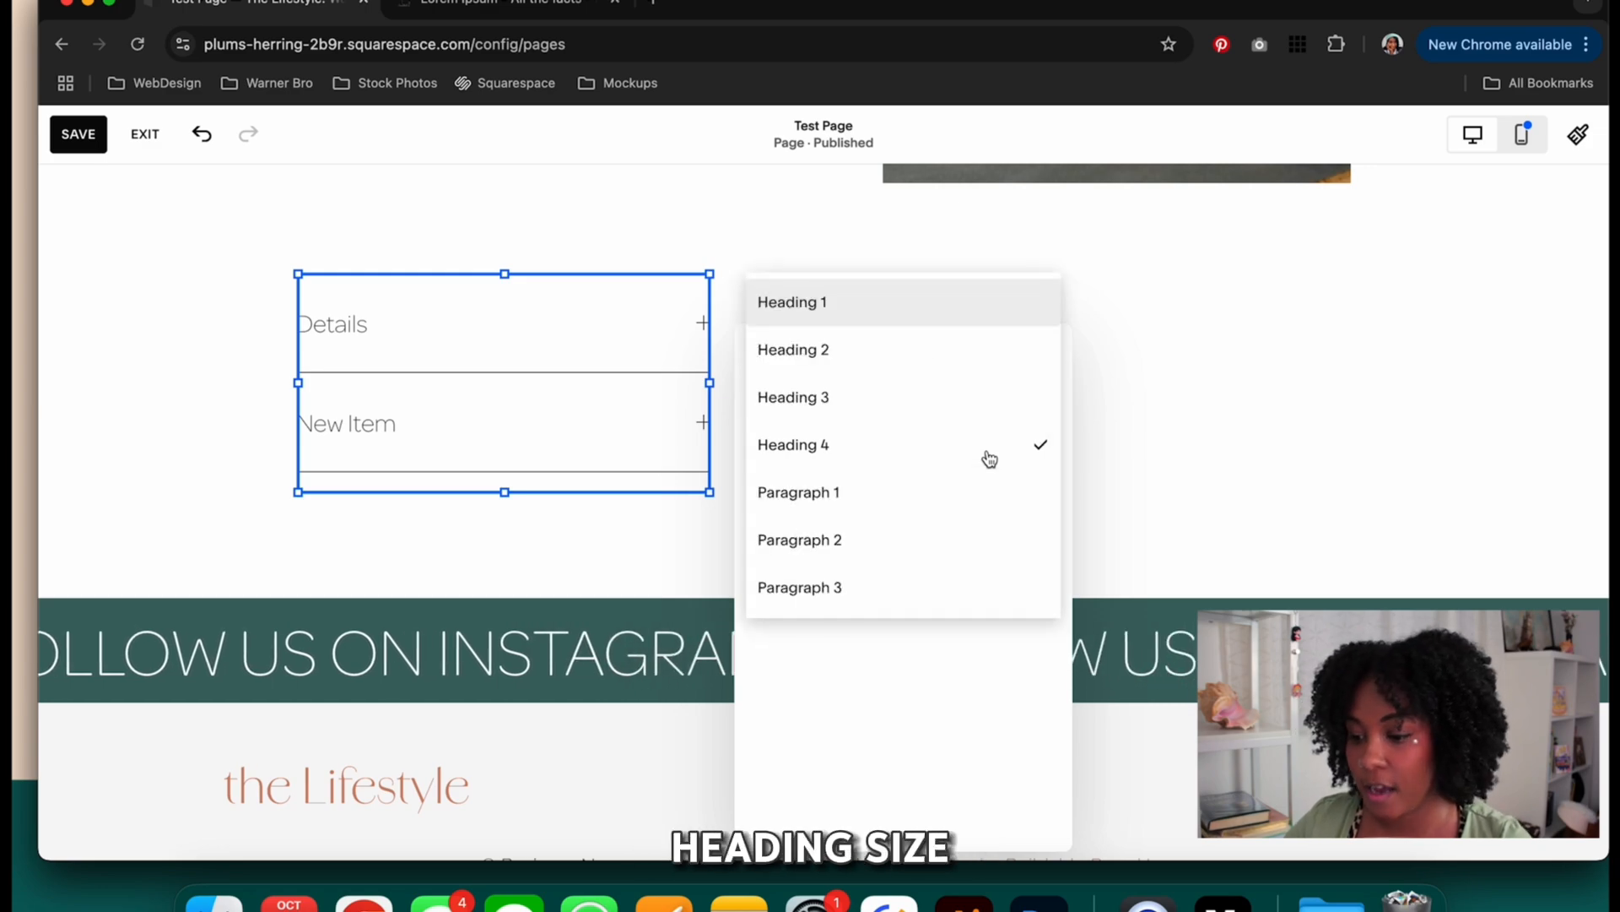
pyautogui.click(942, 372)
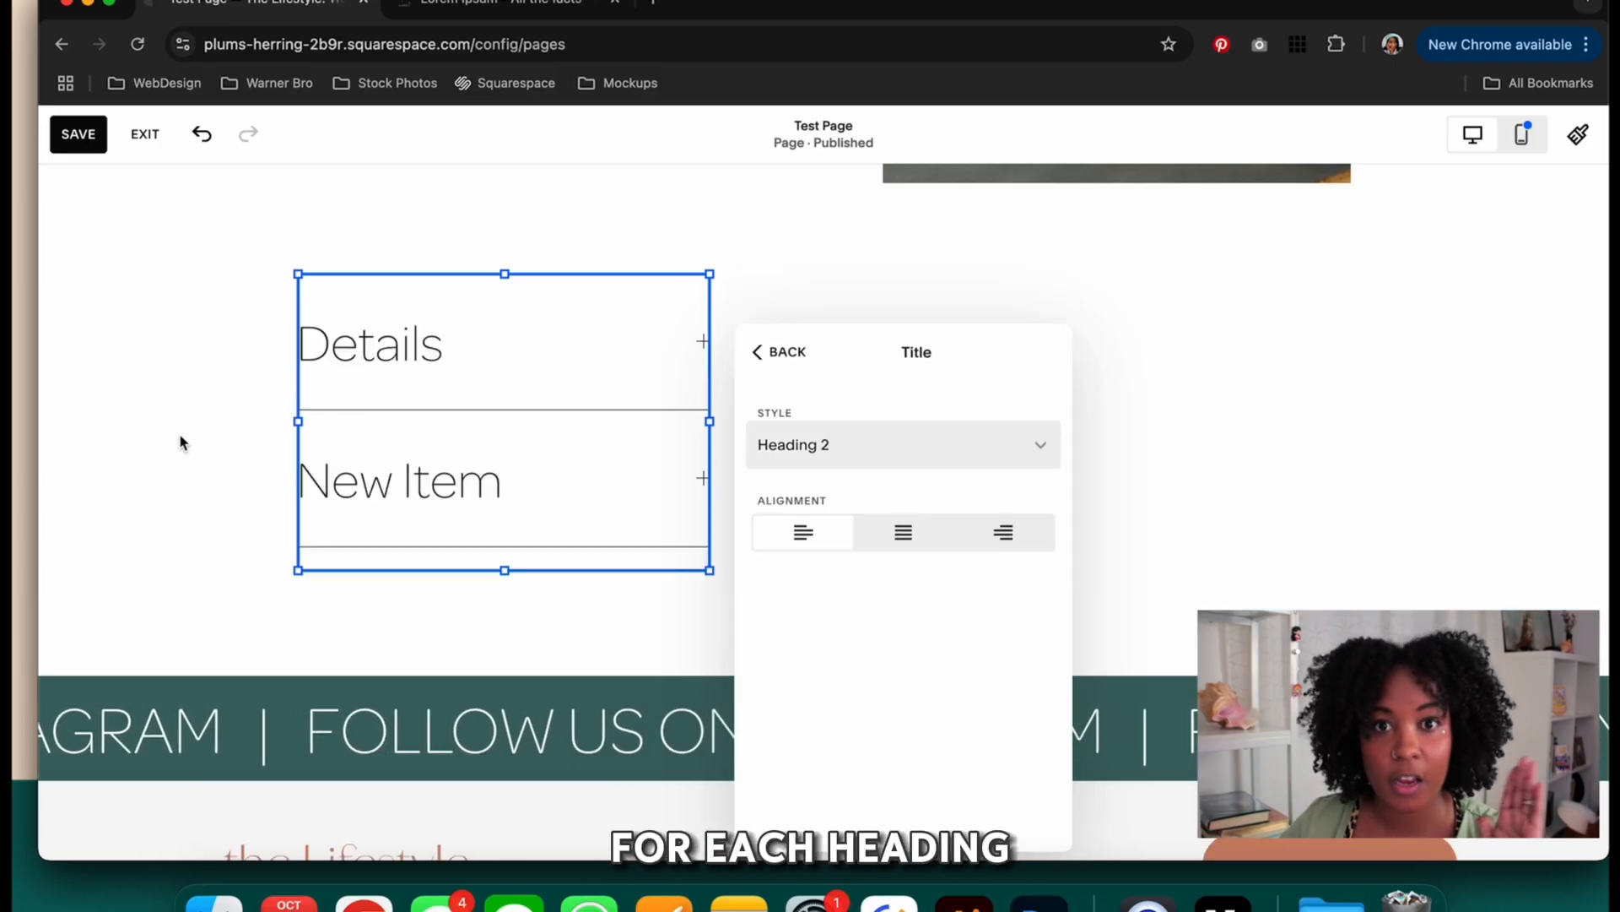
# - Try centre and right alignment for the accordion titles, then restore left alignment and return to the design settings
pyautogui.click(904, 536)
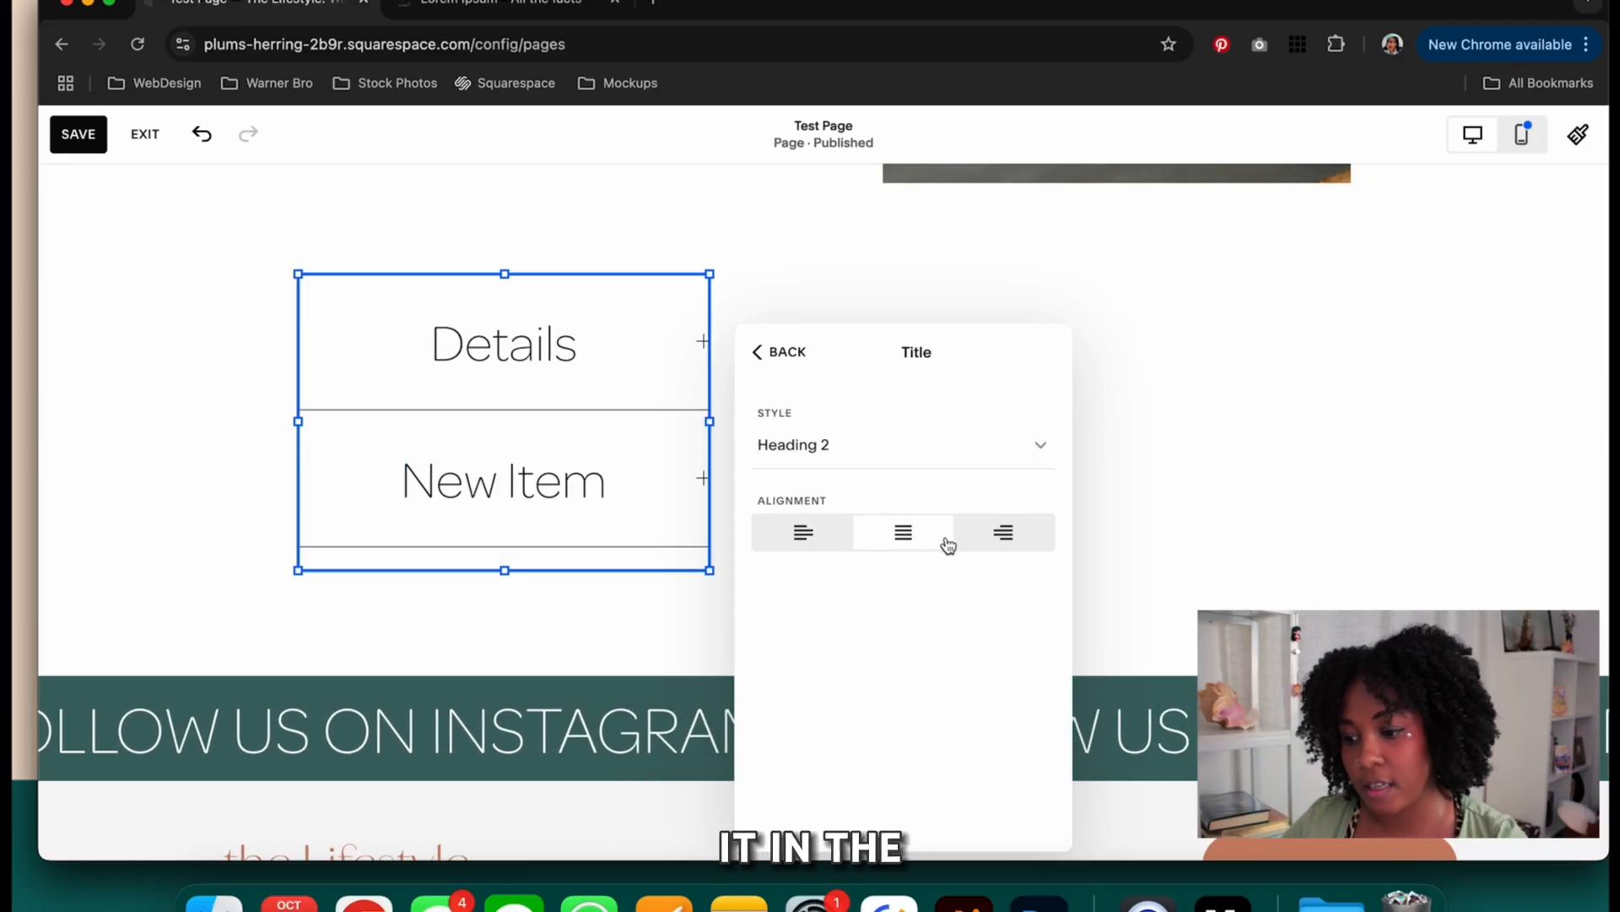
pyautogui.click(1012, 543)
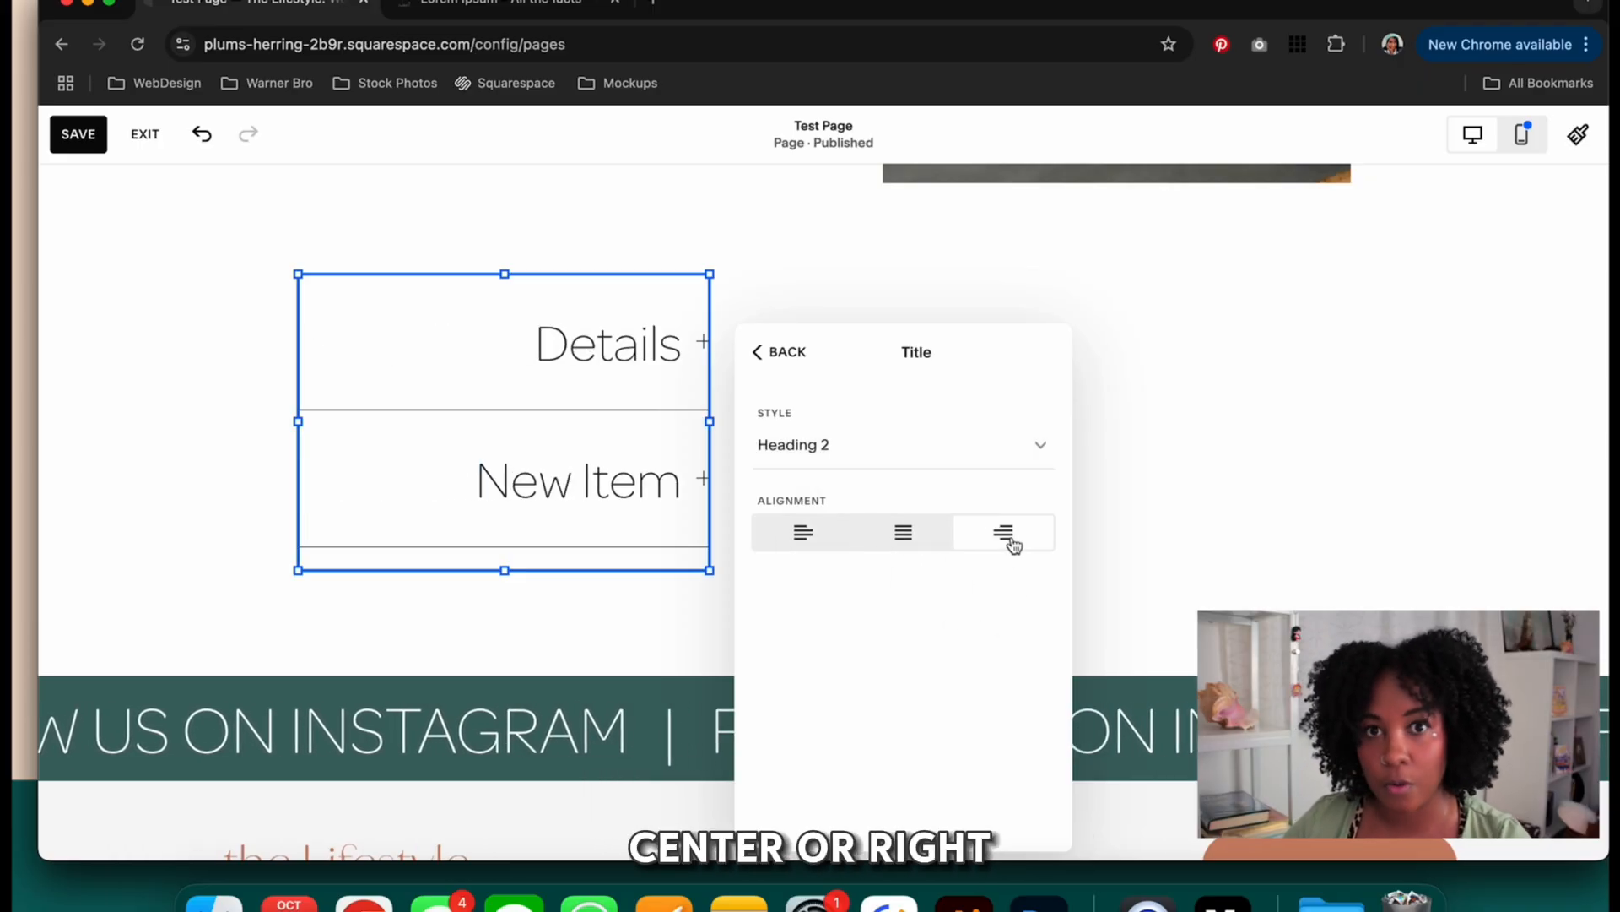
pyautogui.click(804, 536)
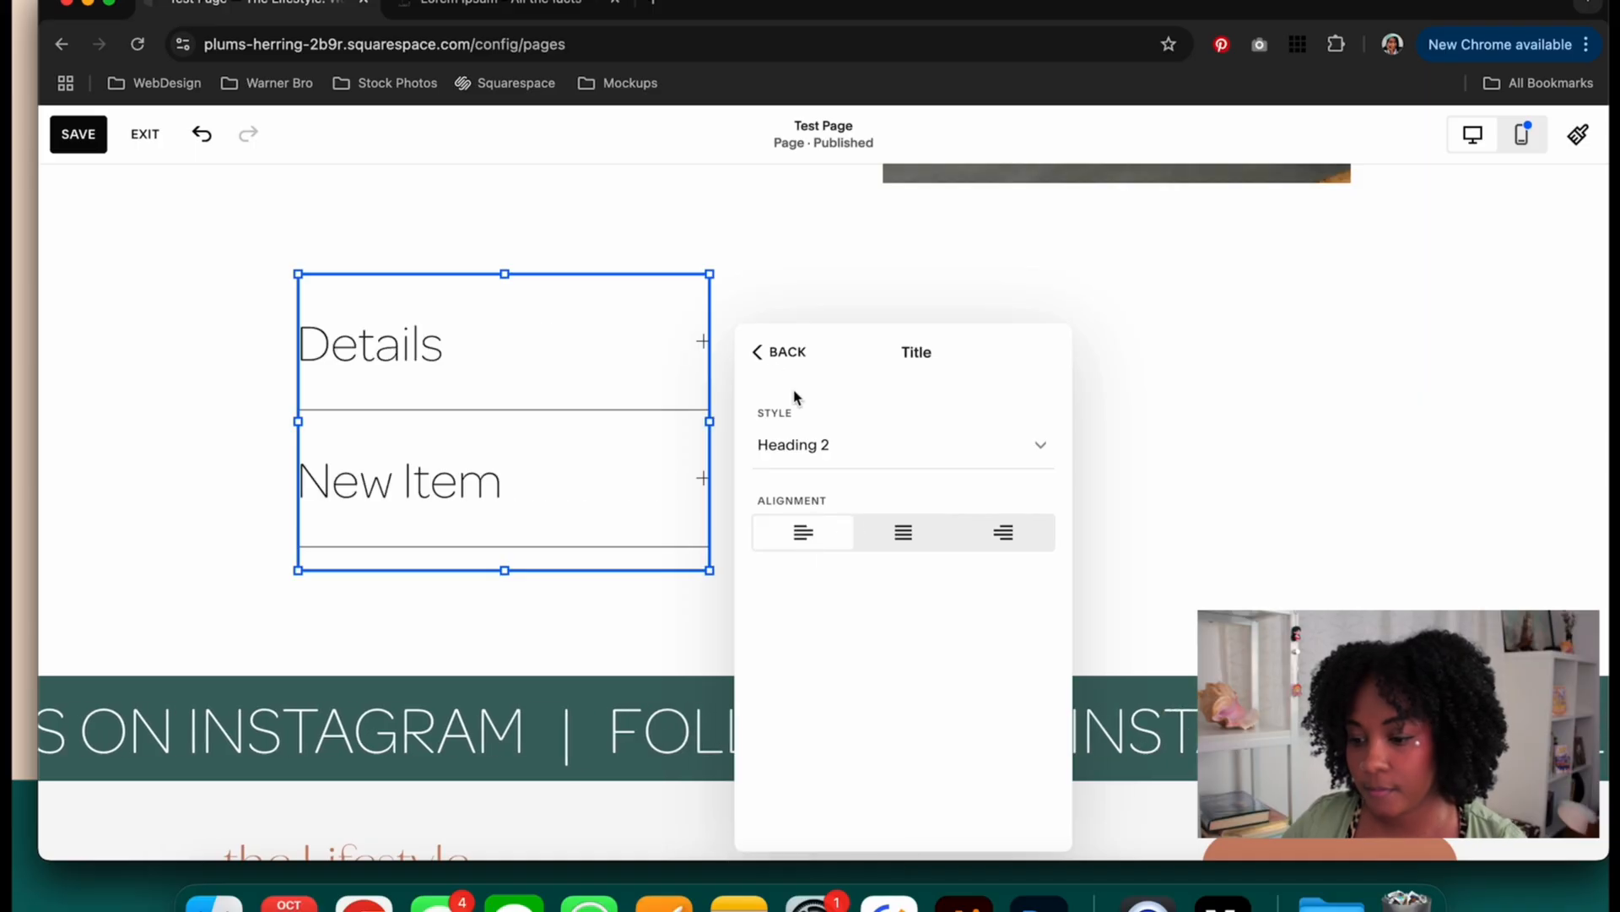
pyautogui.click(764, 356)
# - Try the Paragraph 1 and Paragraph 3 styles on the accordion description, then set it back to Paragraph 2
pyautogui.click(962, 507)
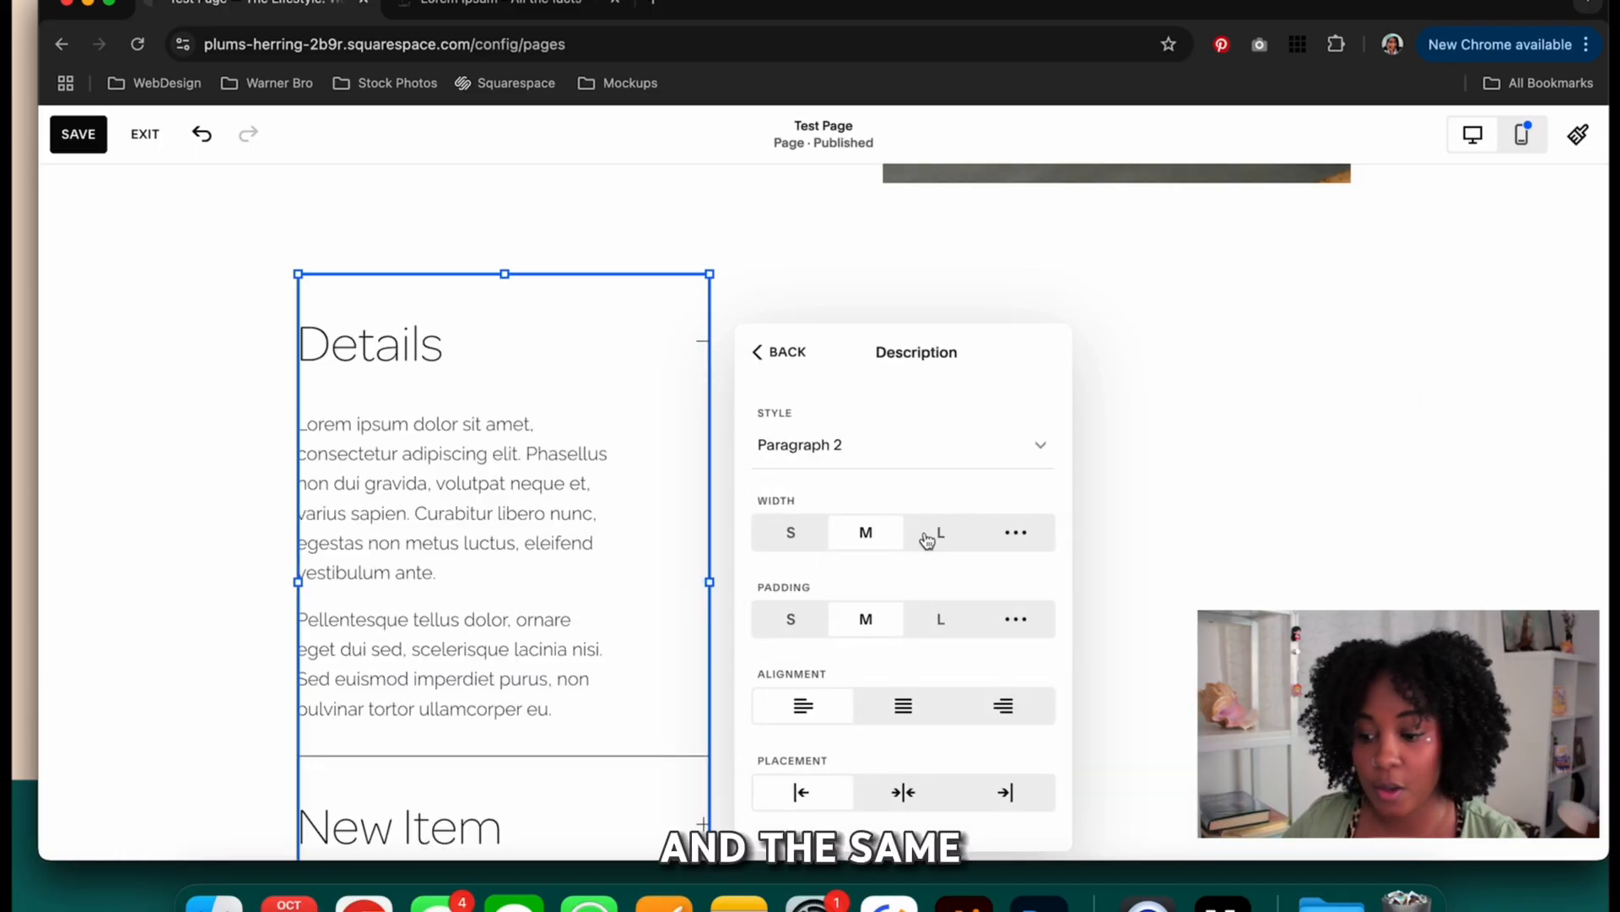
pyautogui.click(900, 454)
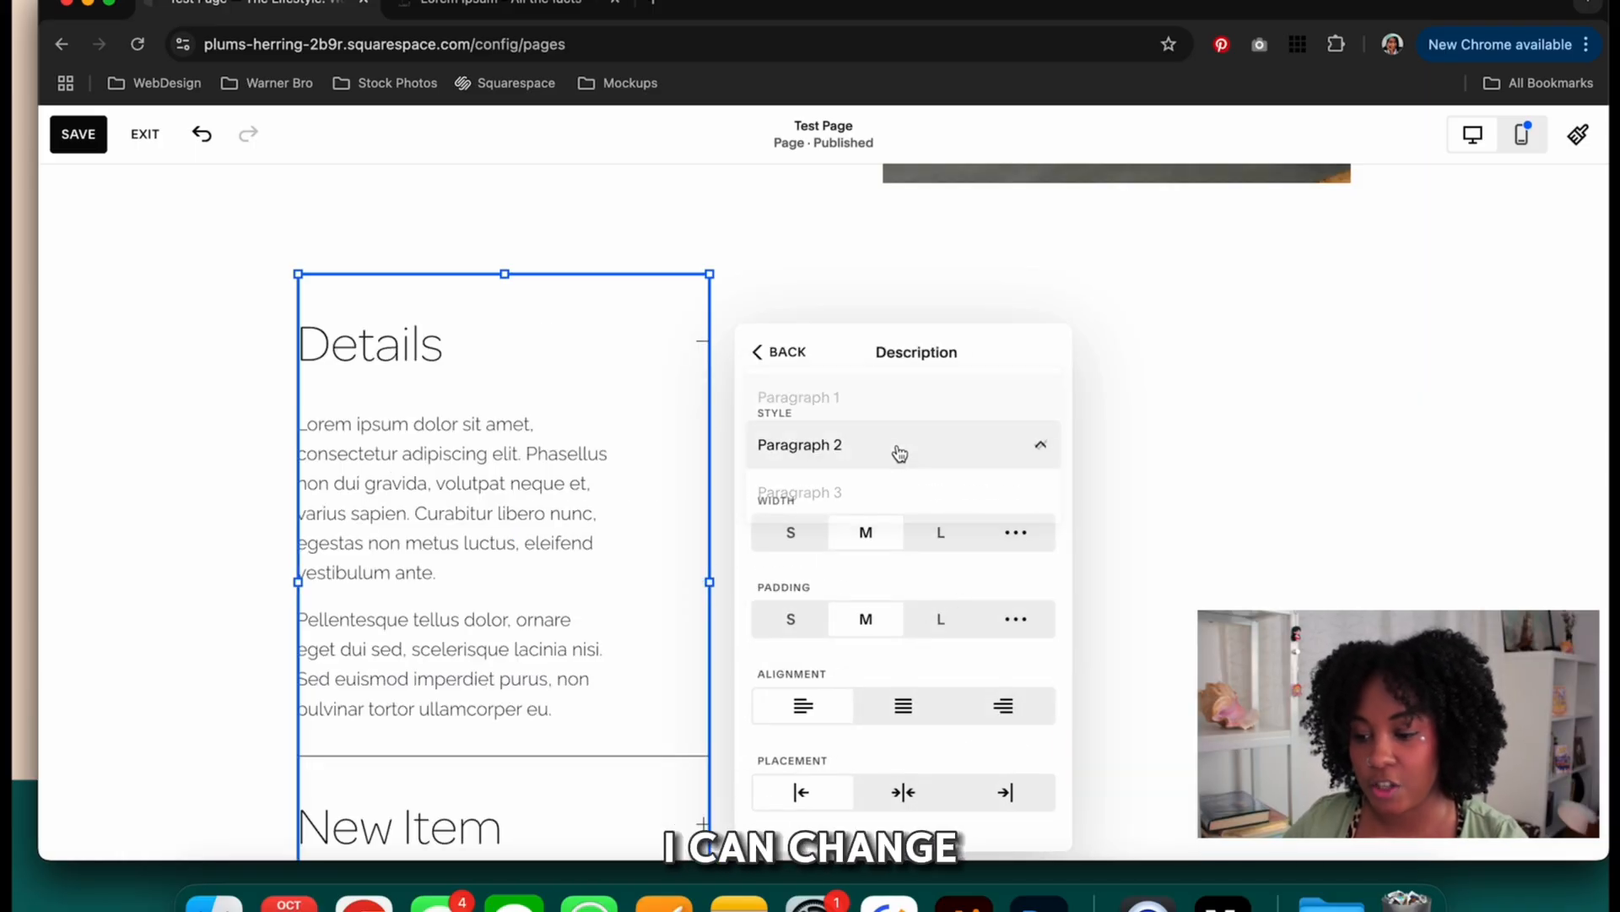
pyautogui.click(888, 414)
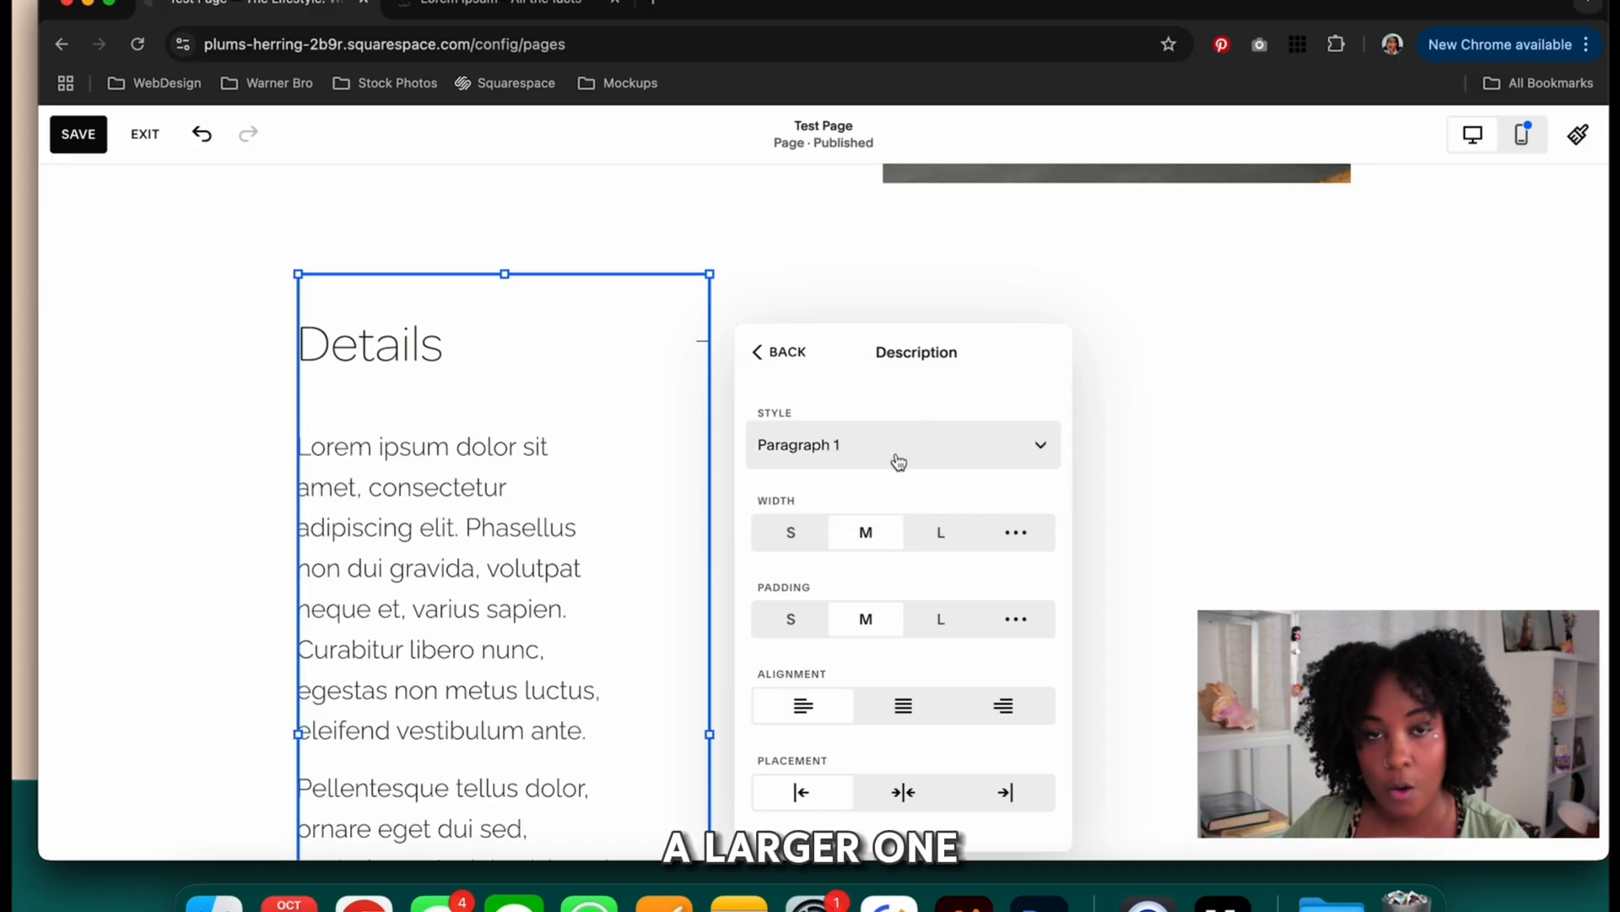
pyautogui.click(895, 449)
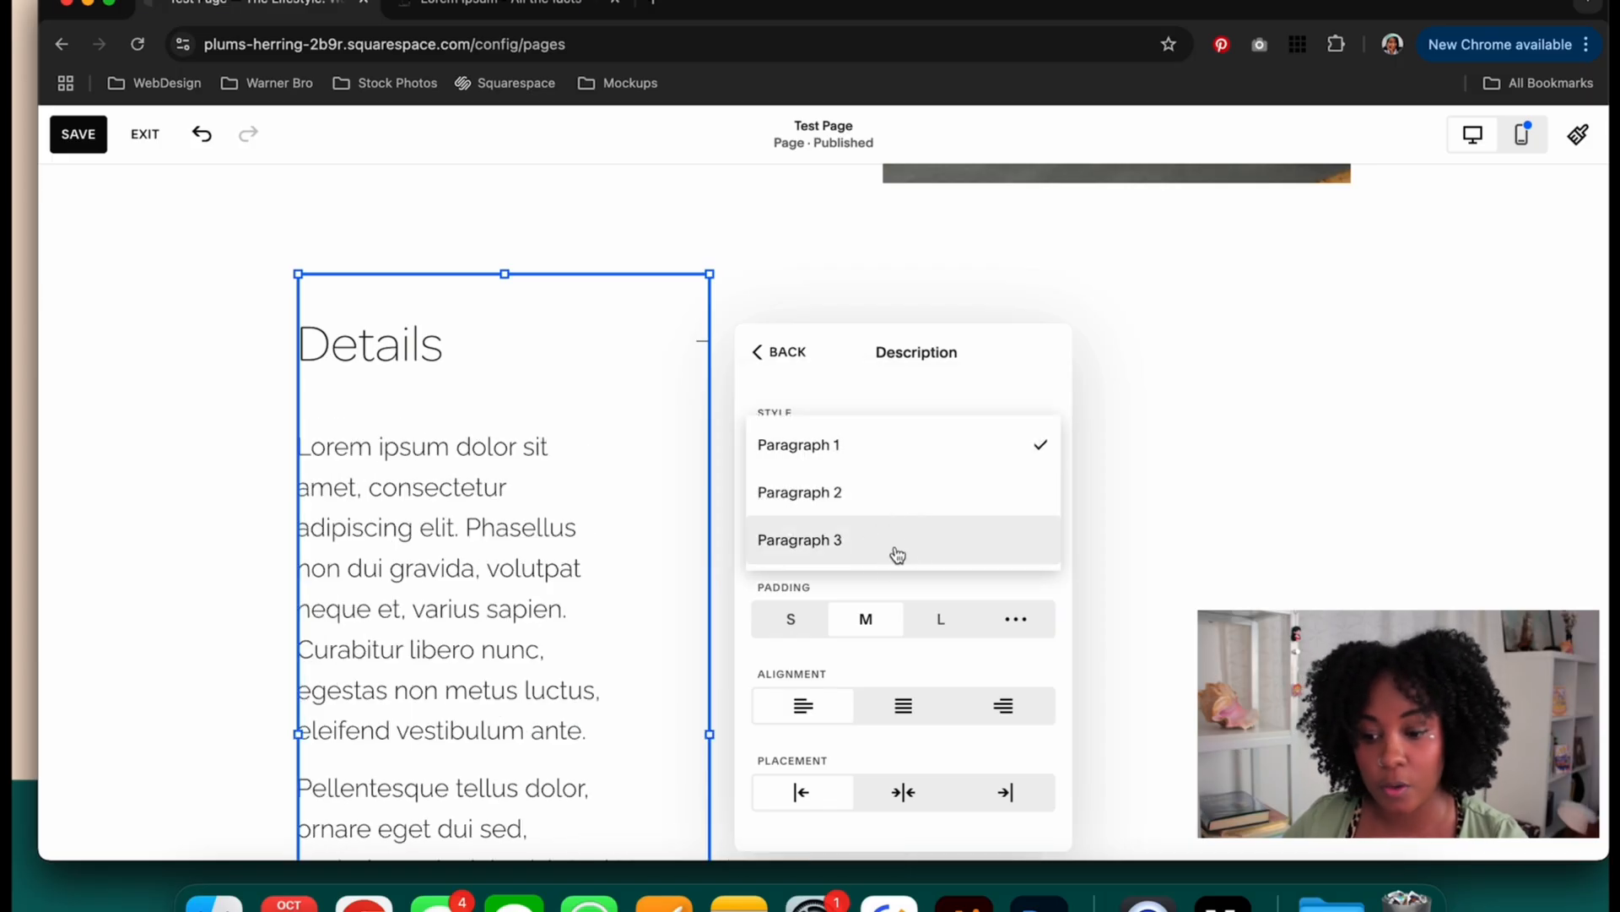
pyautogui.click(893, 548)
pyautogui.click(864, 441)
pyautogui.click(864, 397)
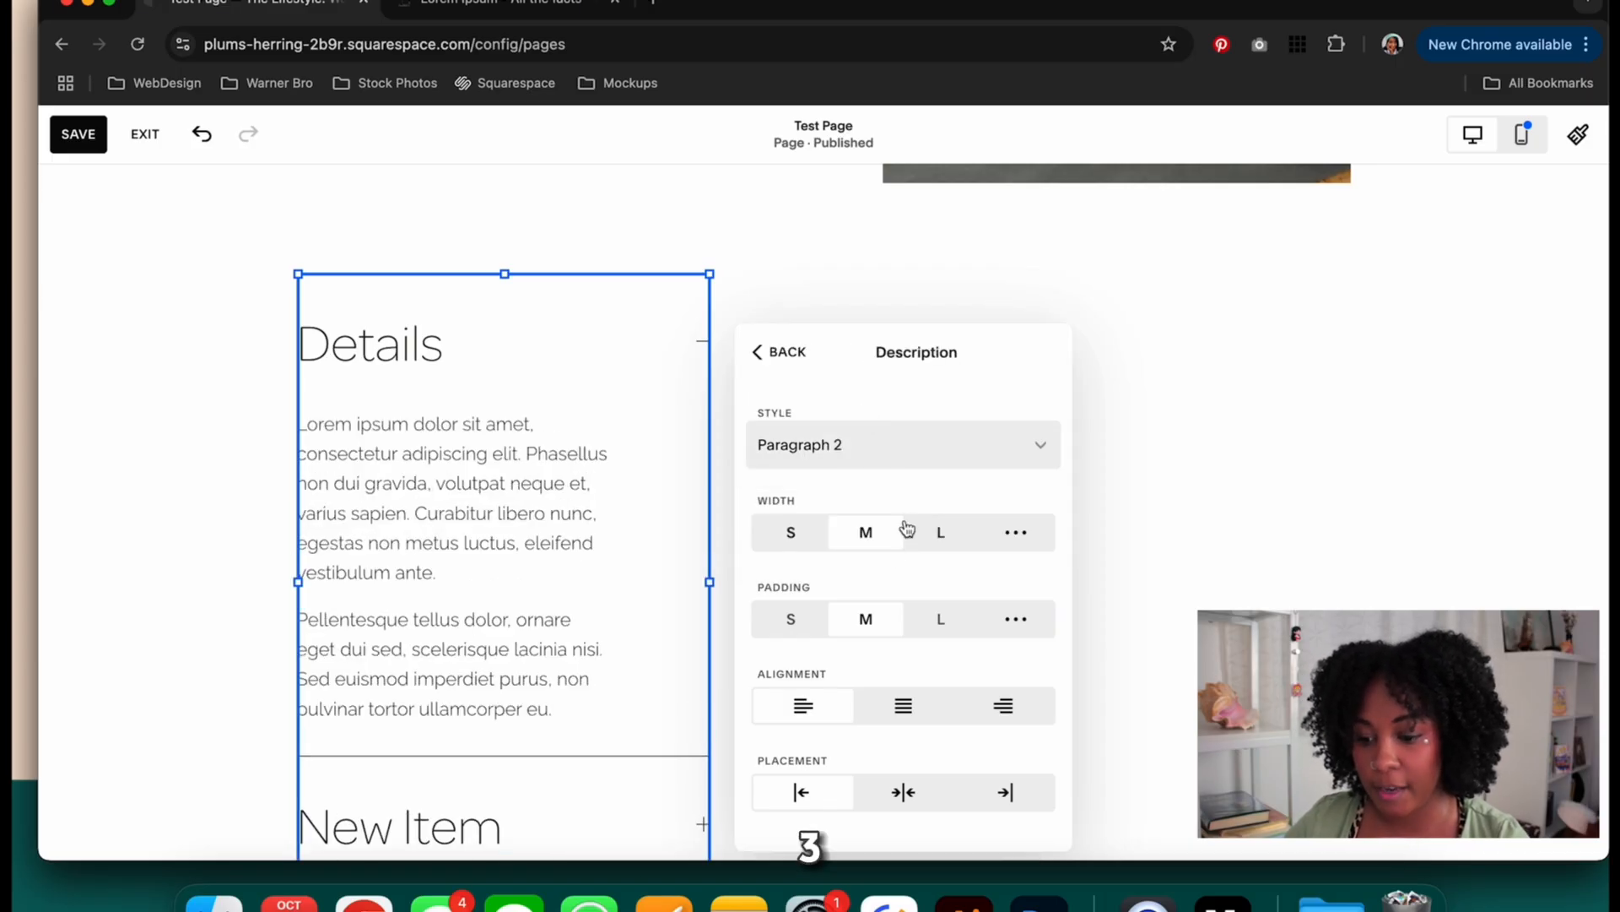
# - Try the S option for the description's width and padding, then return both to M
pyautogui.scroll(-1, 564, 572)
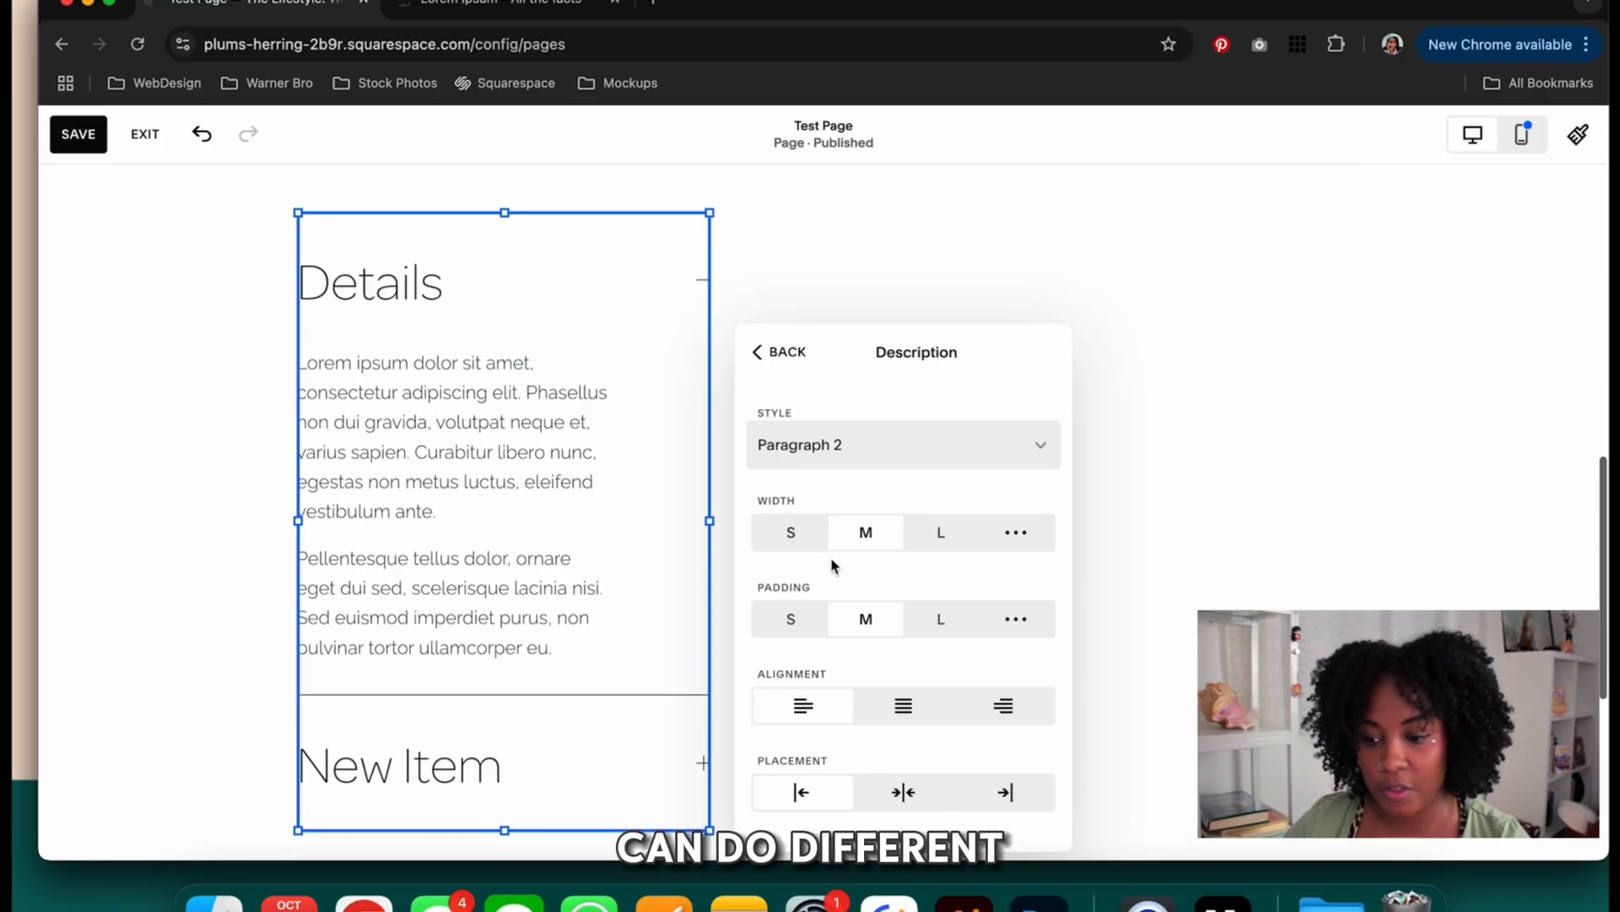
pyautogui.click(791, 534)
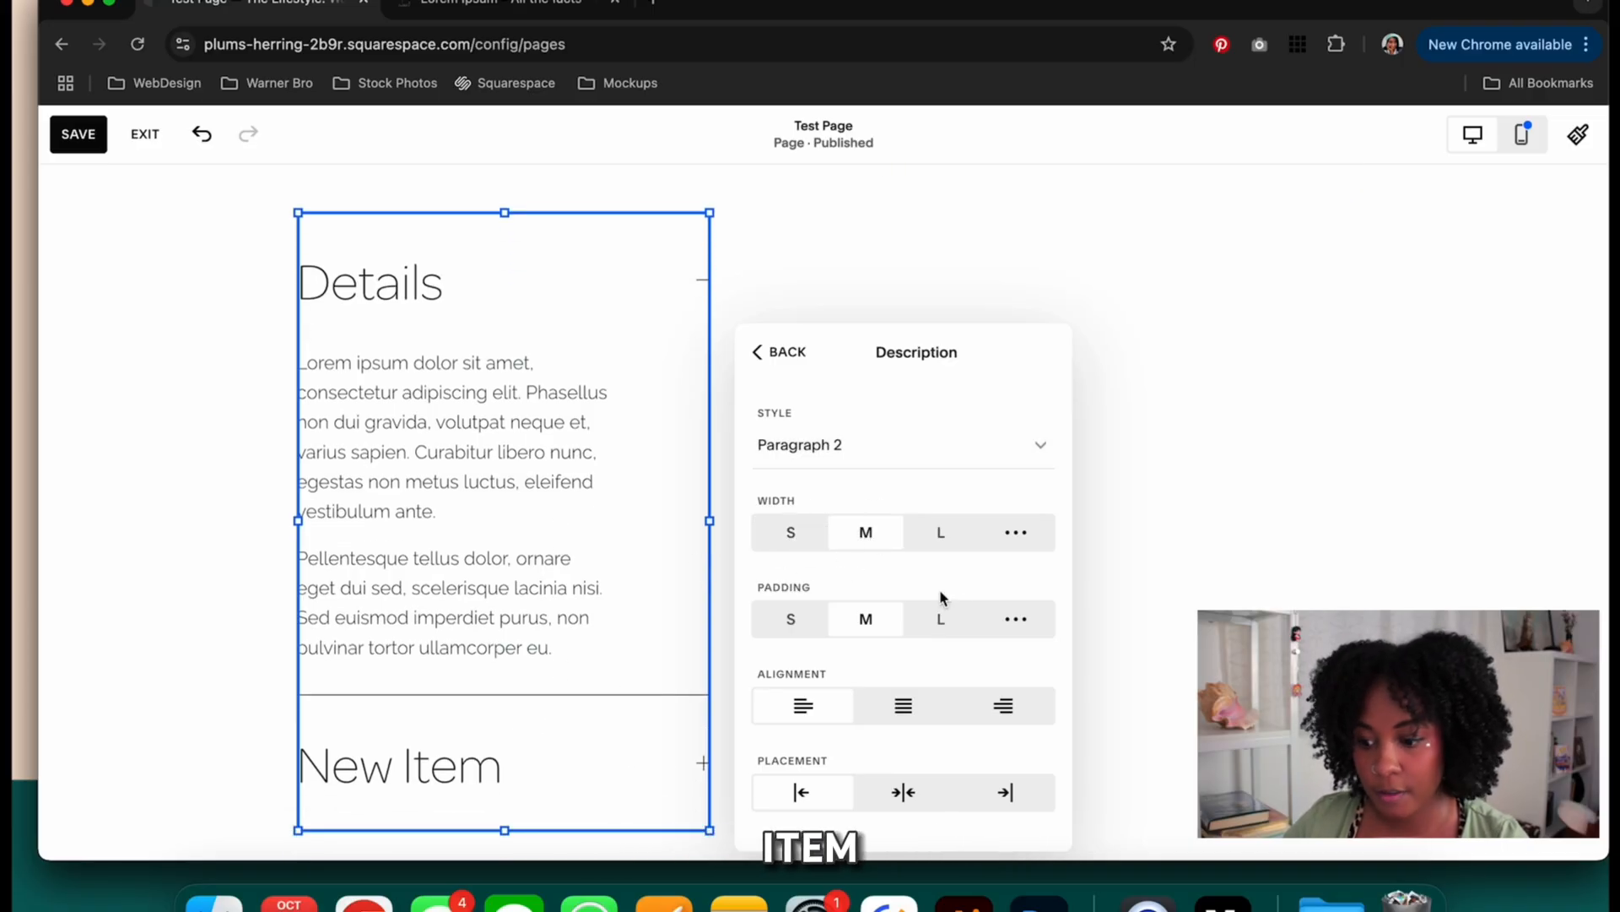
pyautogui.click(789, 625)
pyautogui.click(874, 629)
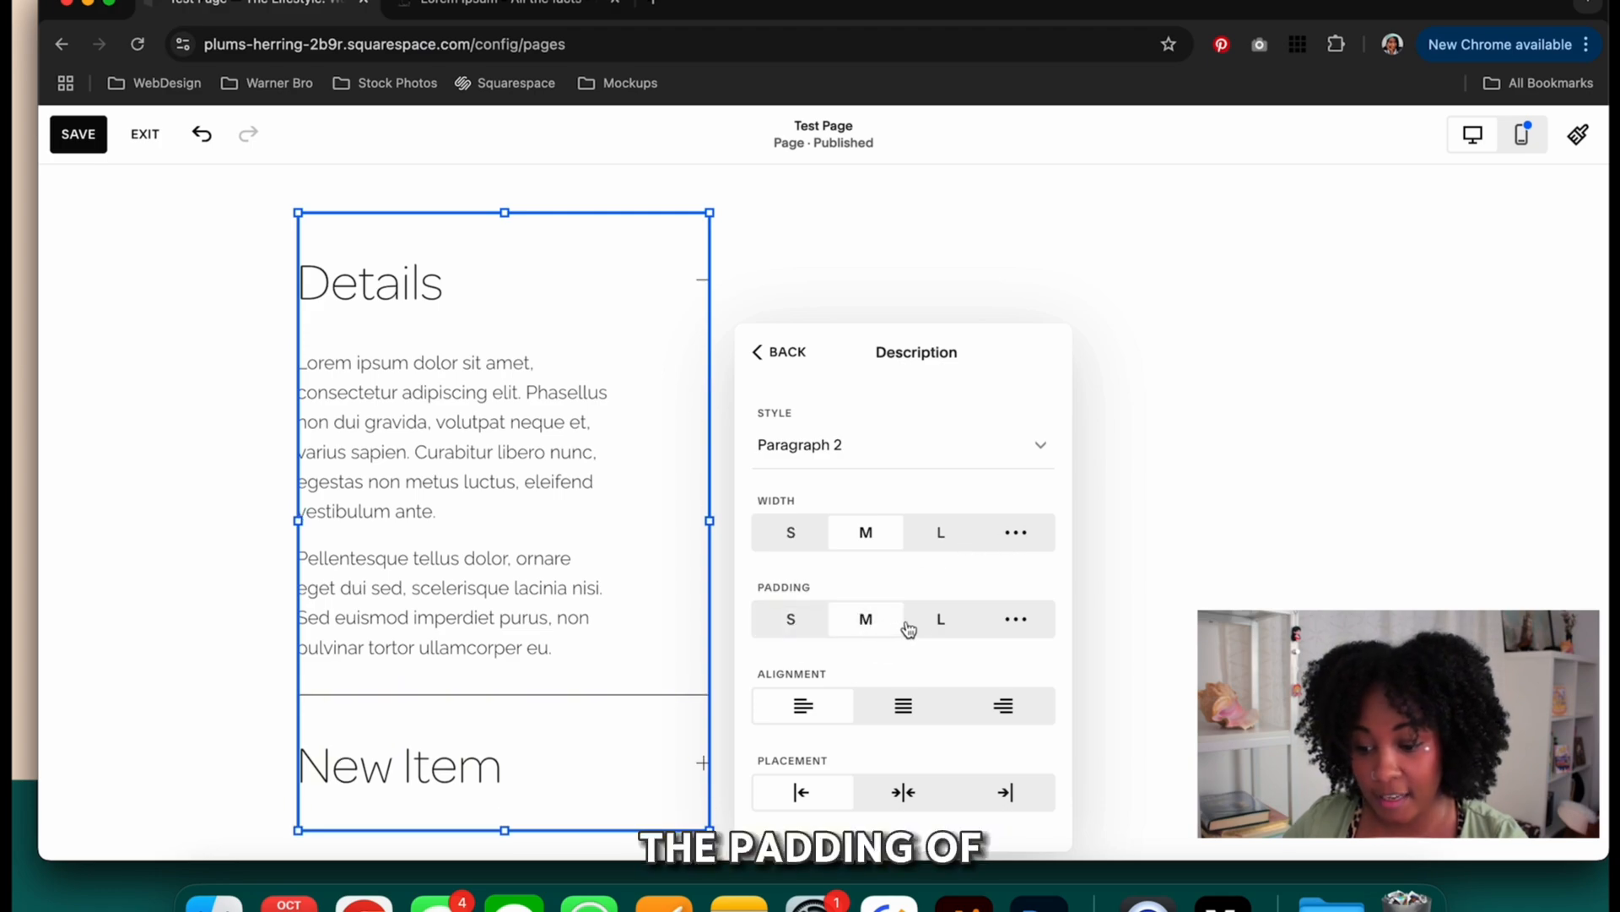
# - Try centred alignment and centred placement on the description, then restore both to left
pyautogui.click(898, 702)
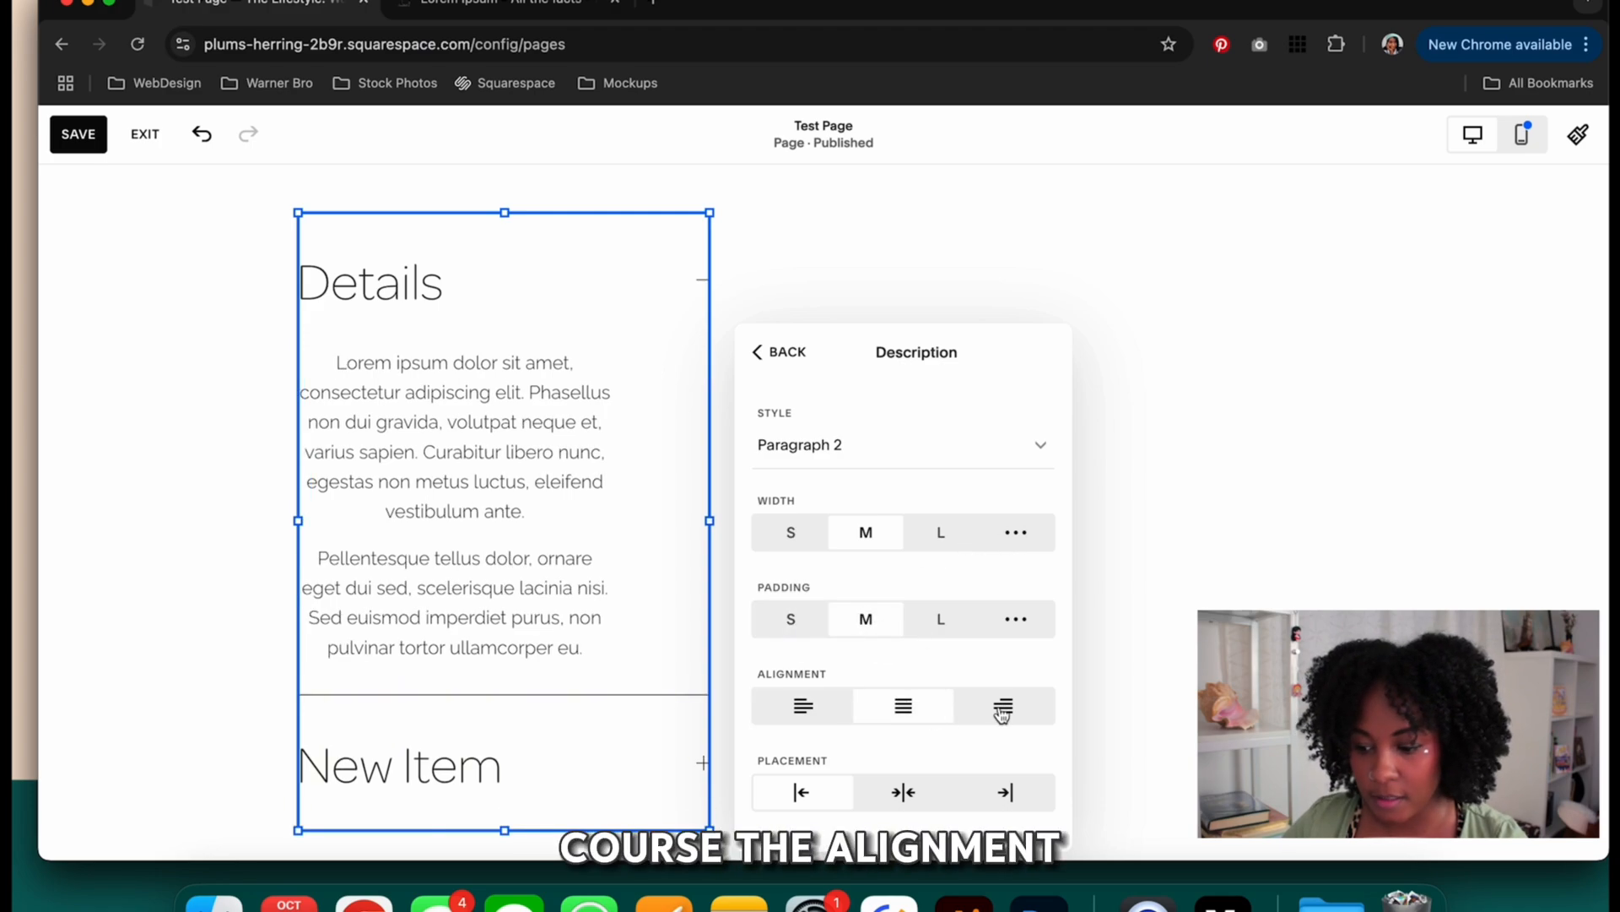
pyautogui.click(904, 802)
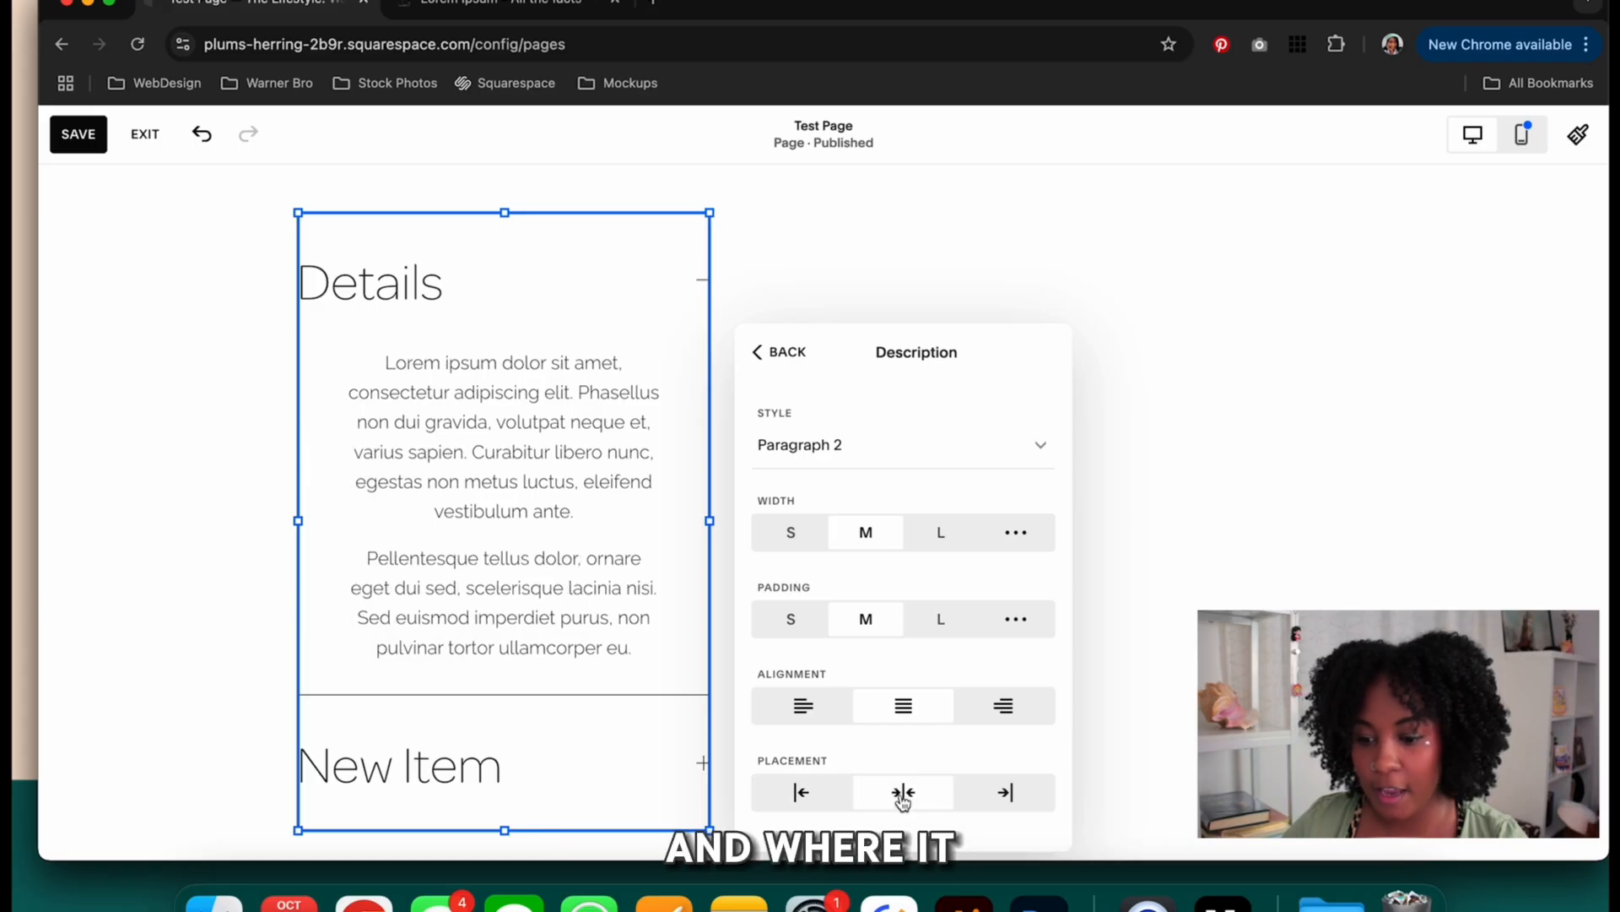
pyautogui.click(824, 802)
pyautogui.click(806, 712)
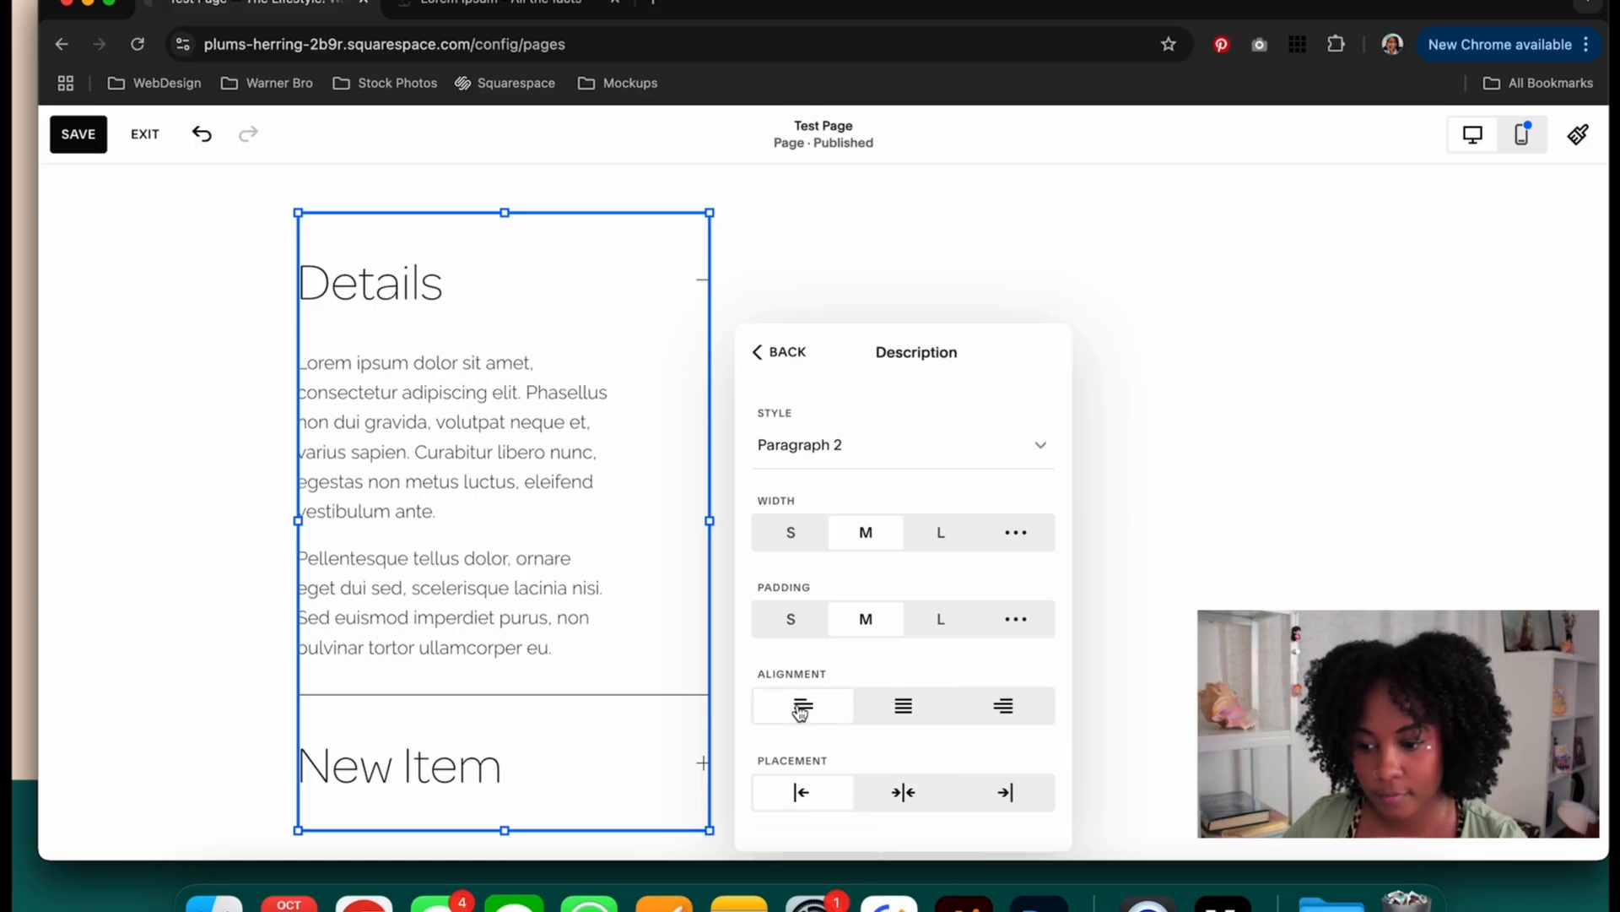
# - Set both the width and the padding of the accordion description to S
pyautogui.click(802, 532)
pyautogui.click(811, 602)
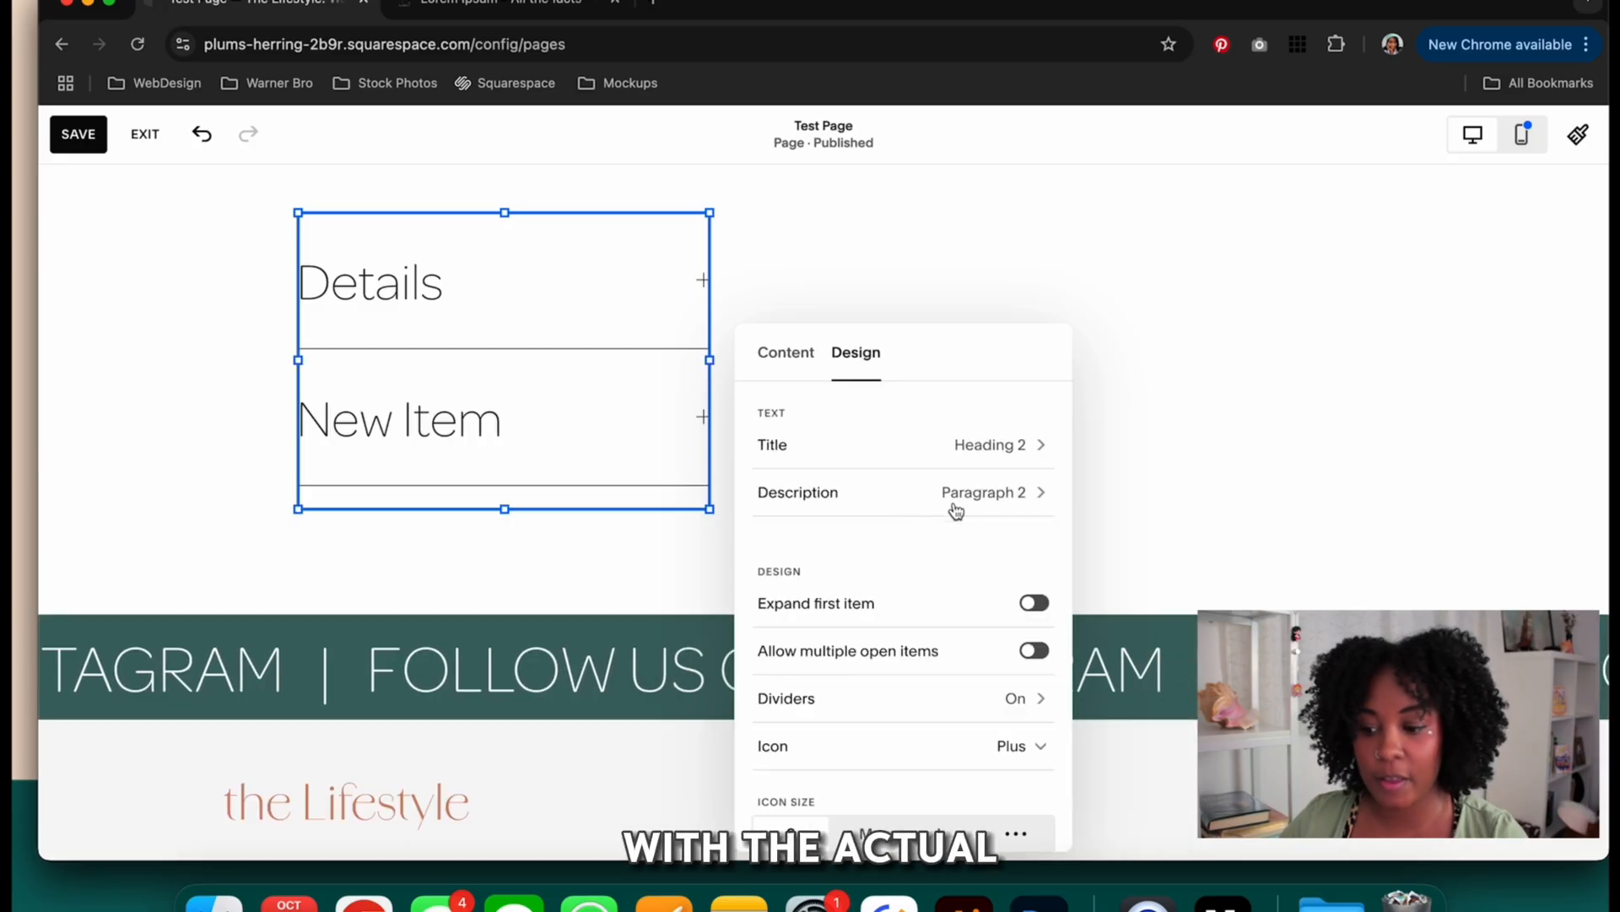
# - Reopen the description settings and compare Paragraph 1 and Paragraph 3 as its text style, ending back on Paragraph 2
pyautogui.click(957, 507)
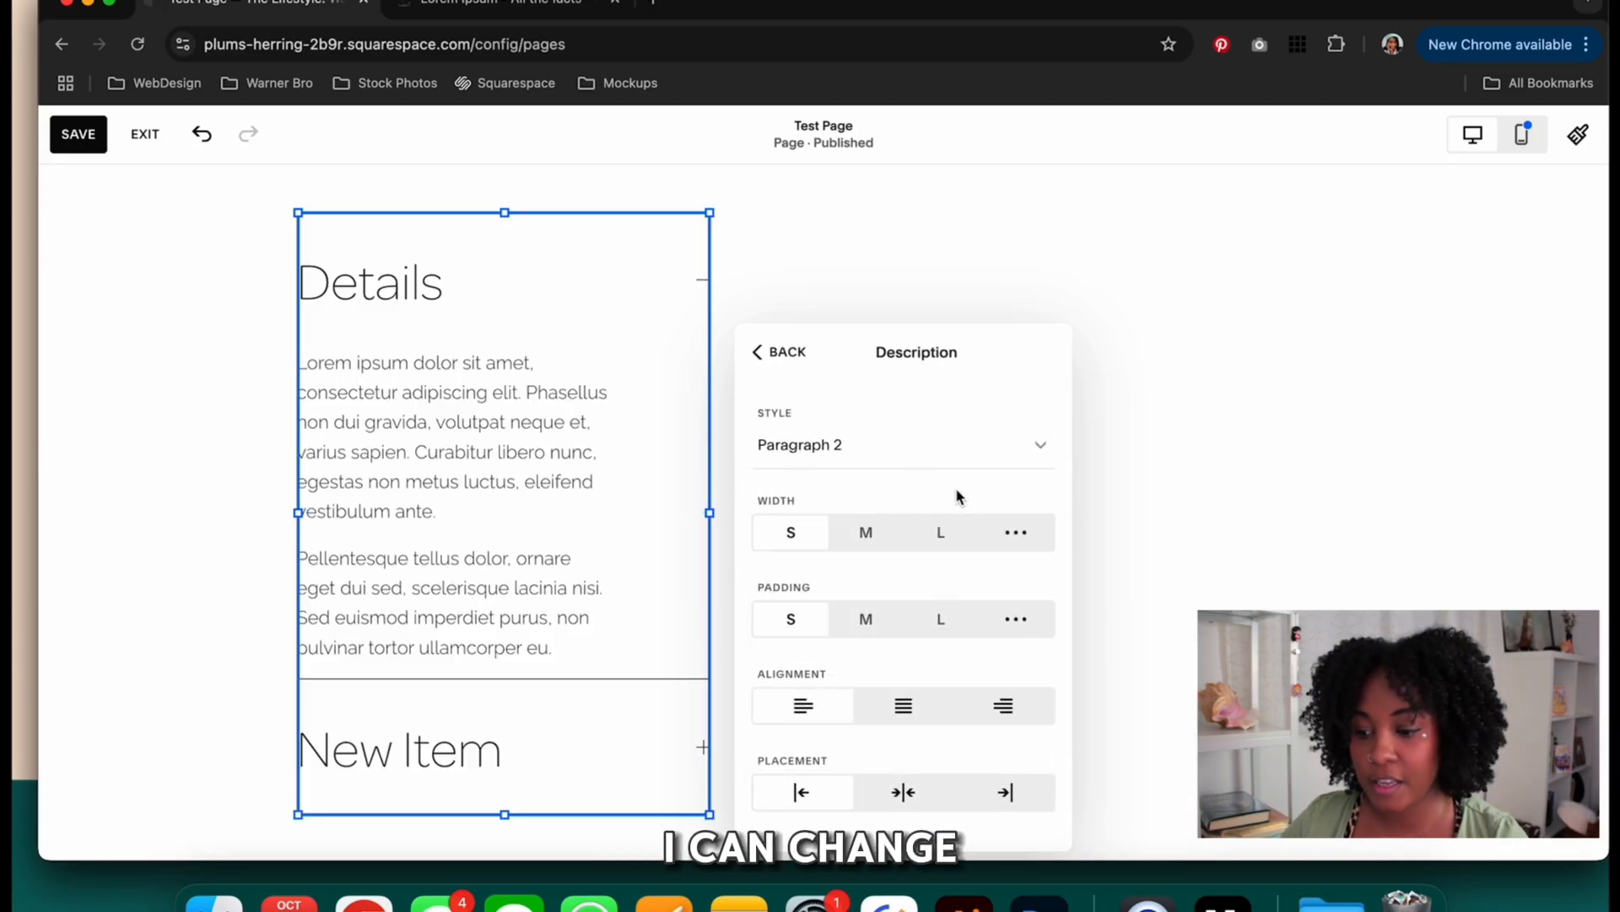
pyautogui.click(911, 447)
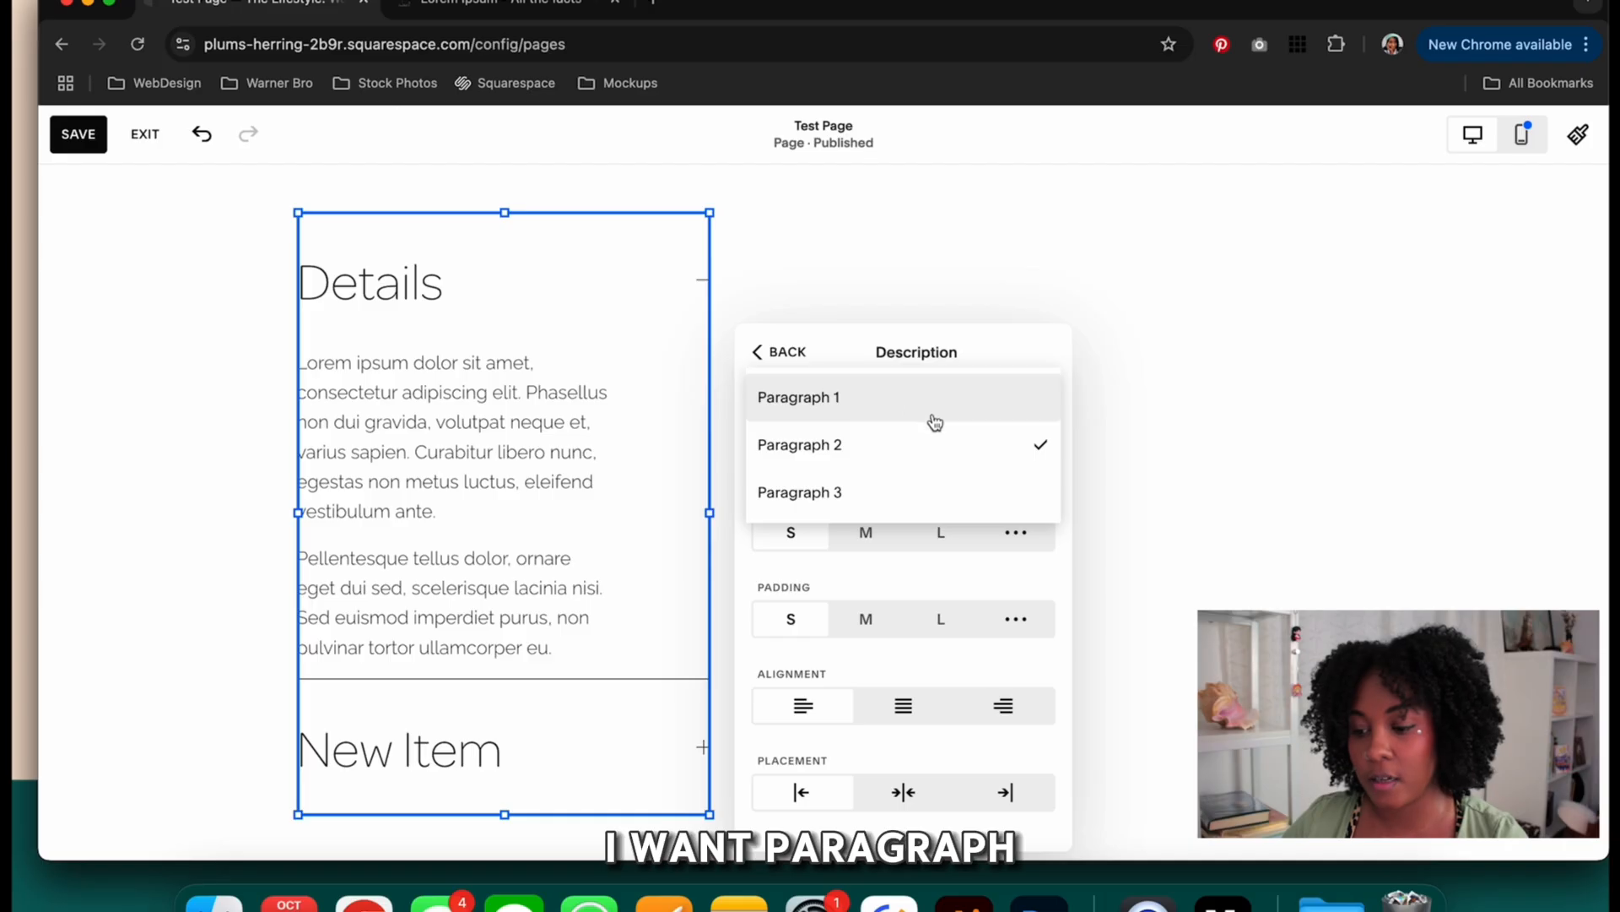
pyautogui.click(927, 411)
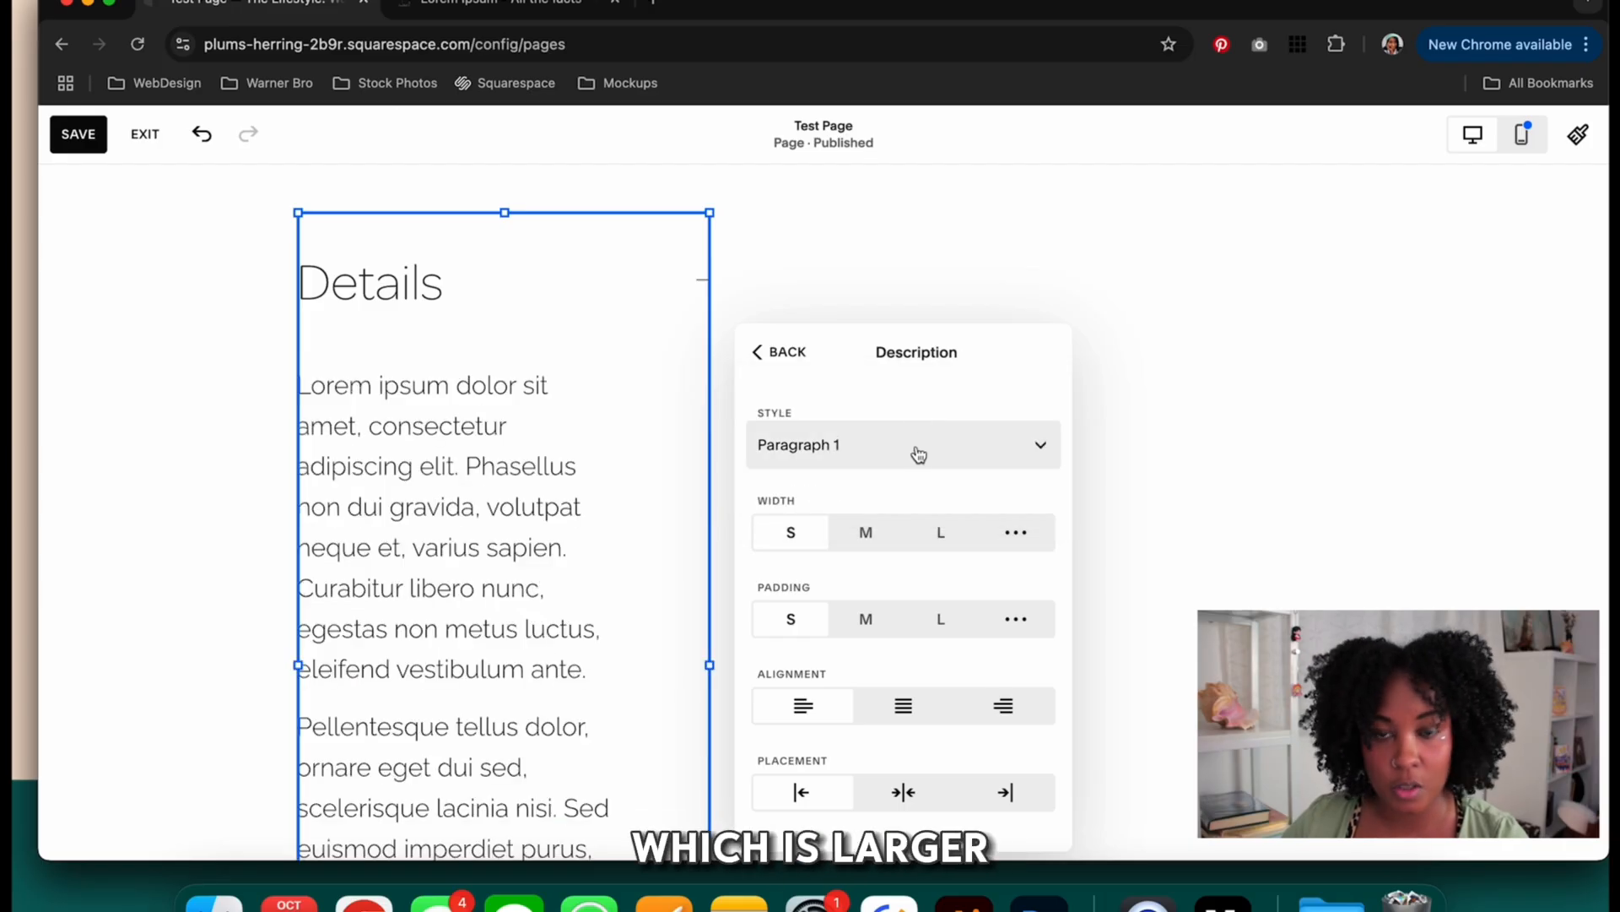
pyautogui.click(915, 452)
pyautogui.click(919, 541)
pyautogui.click(918, 438)
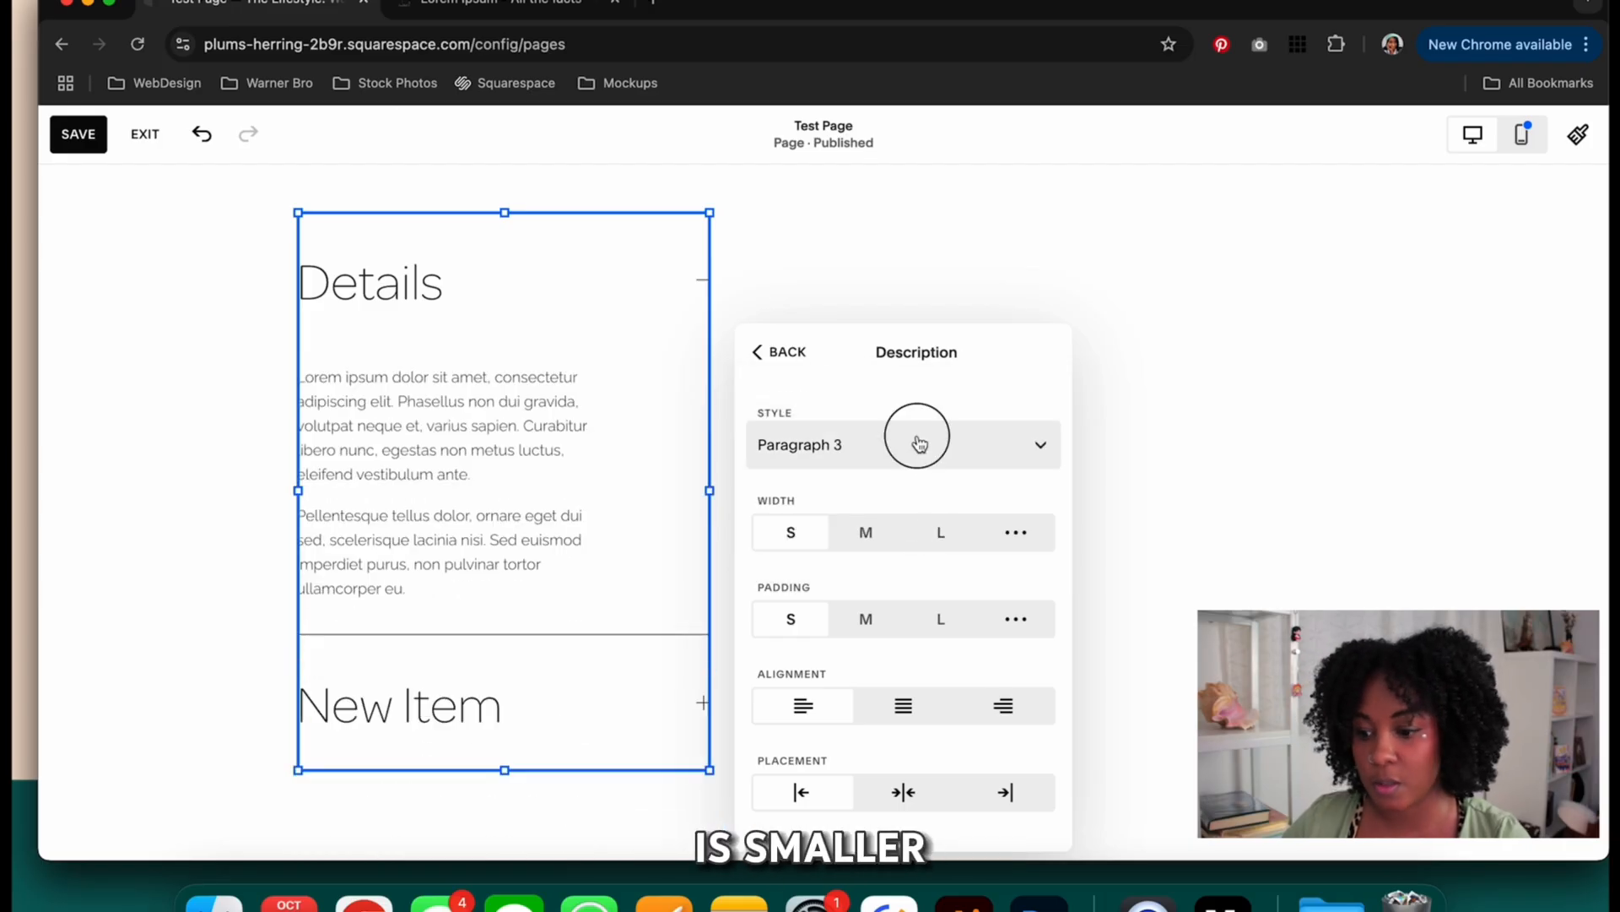
pyautogui.click(913, 415)
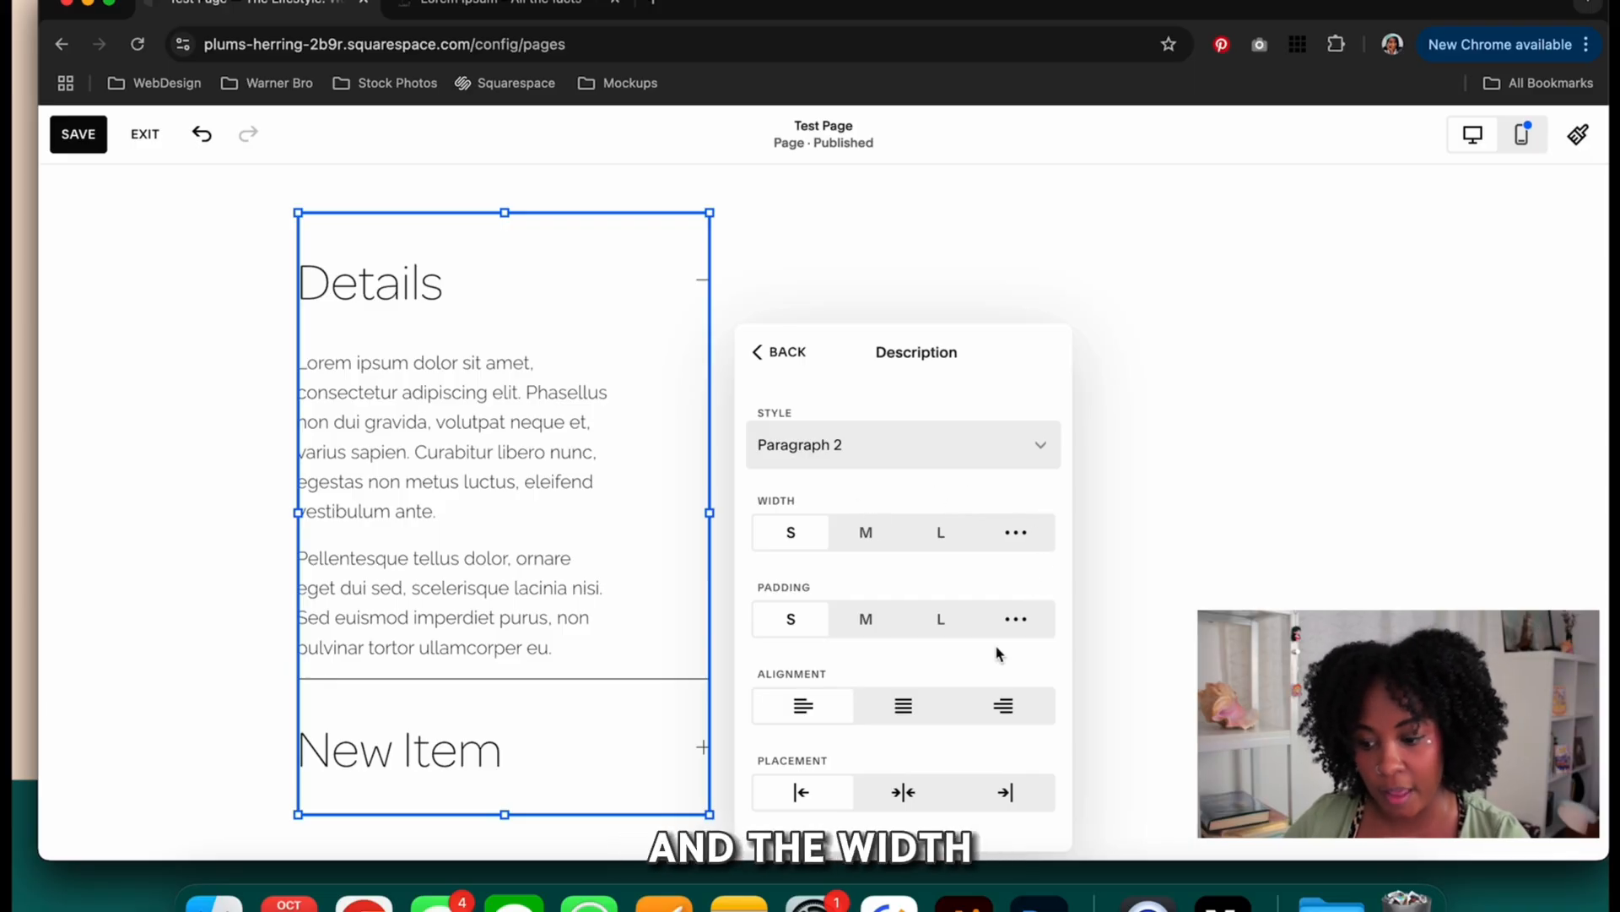
# - Try centring the description's text and its placement, revert both to left, and return to the main design settings
pyautogui.click(913, 717)
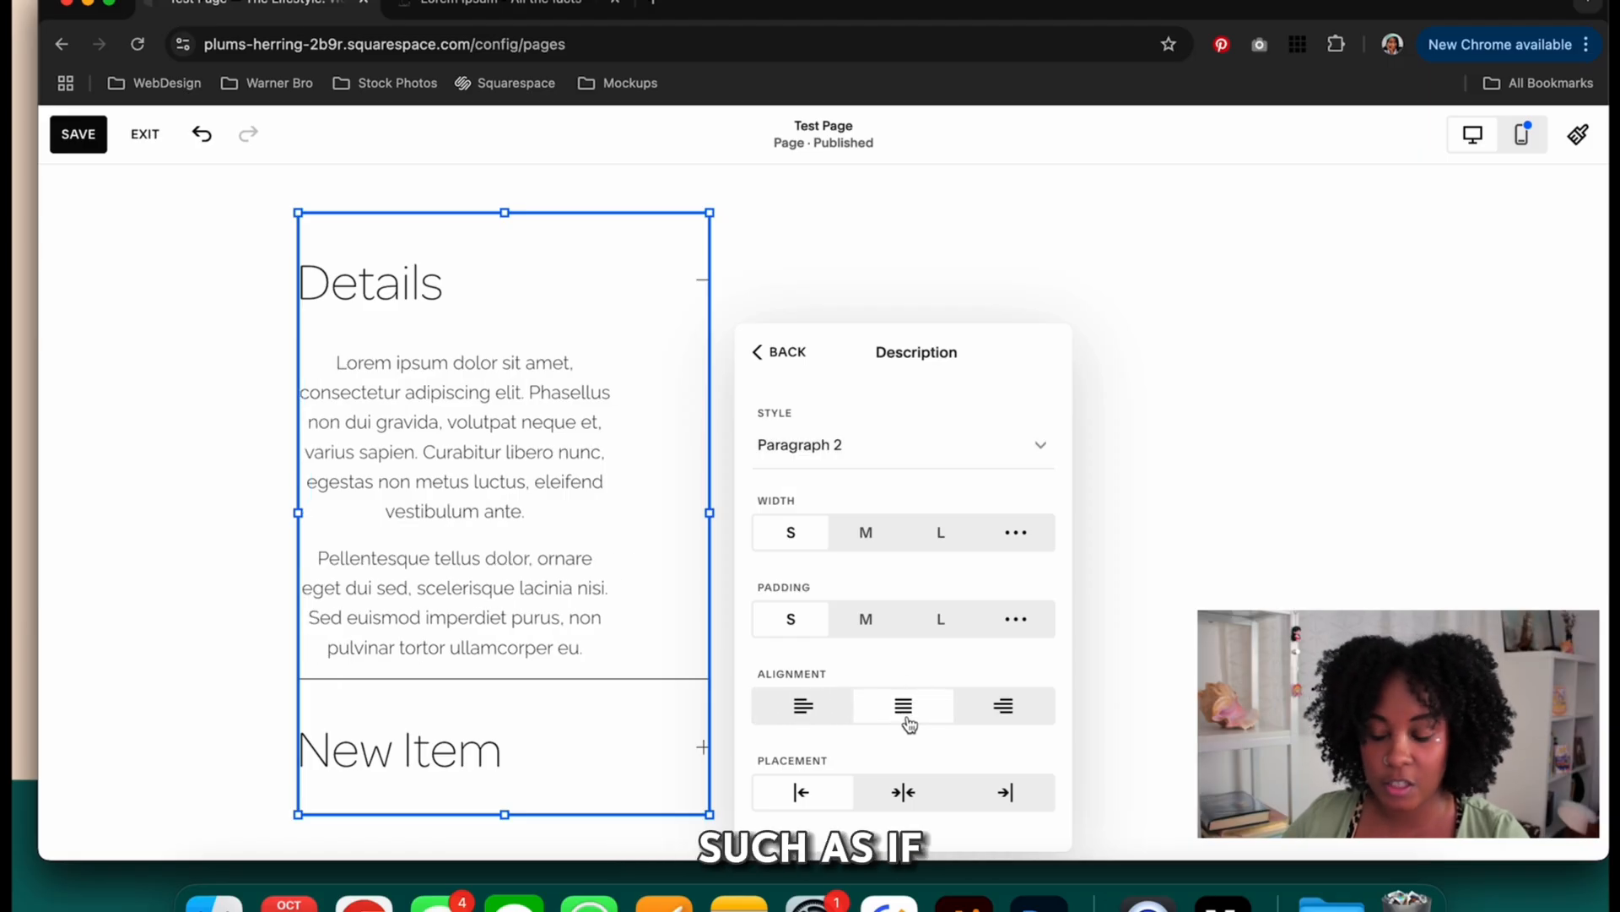
pyautogui.click(905, 798)
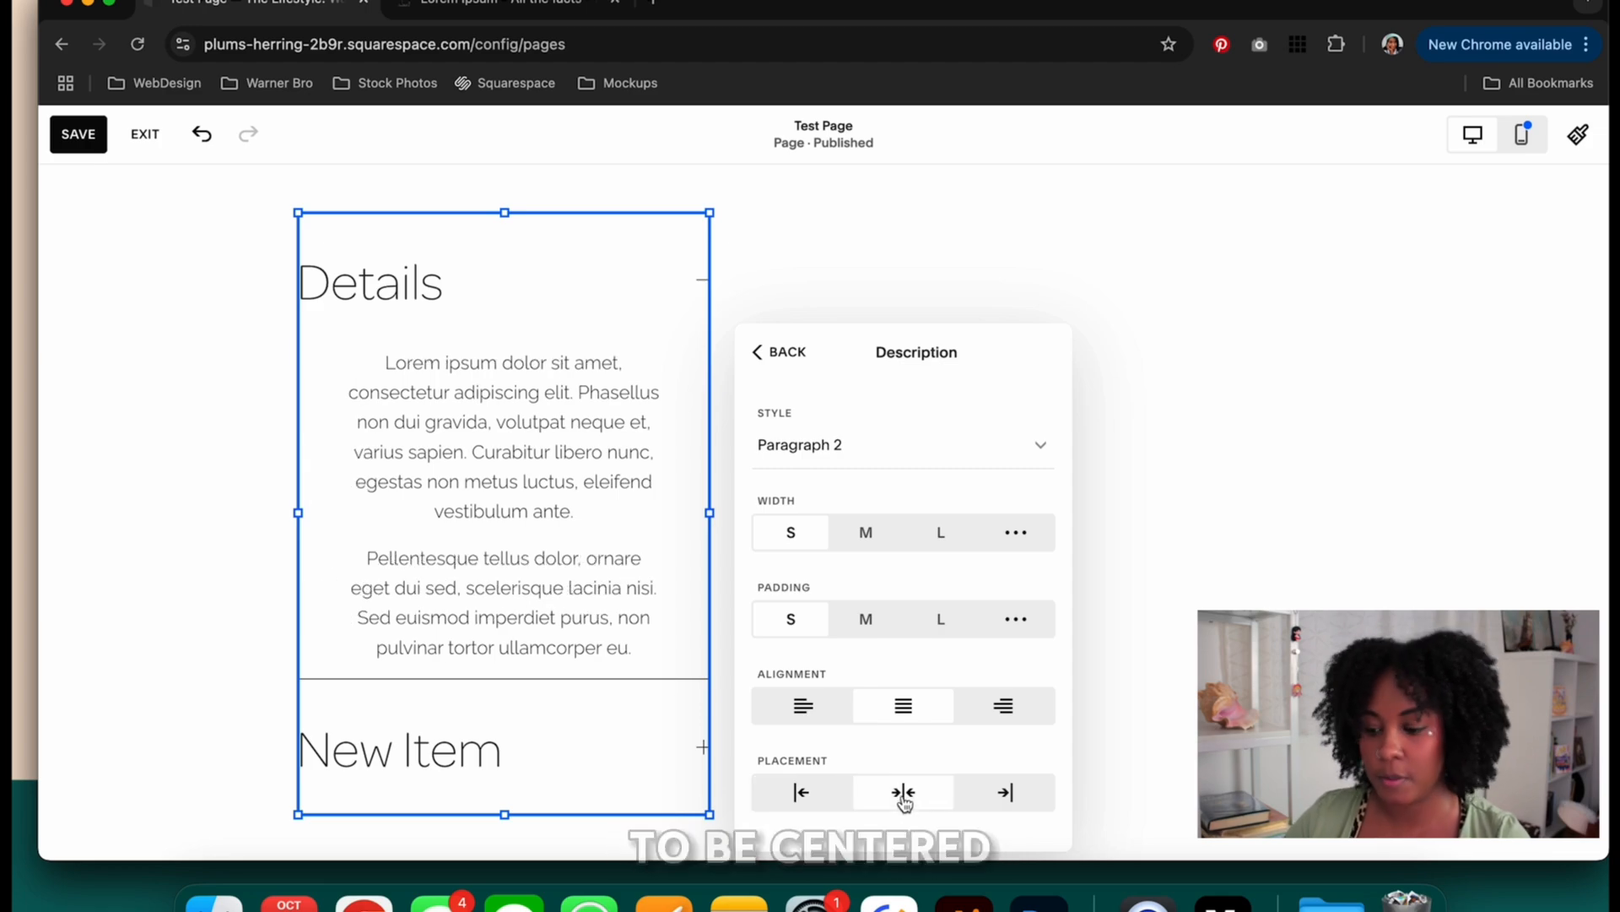
pyautogui.click(803, 791)
pyautogui.click(803, 710)
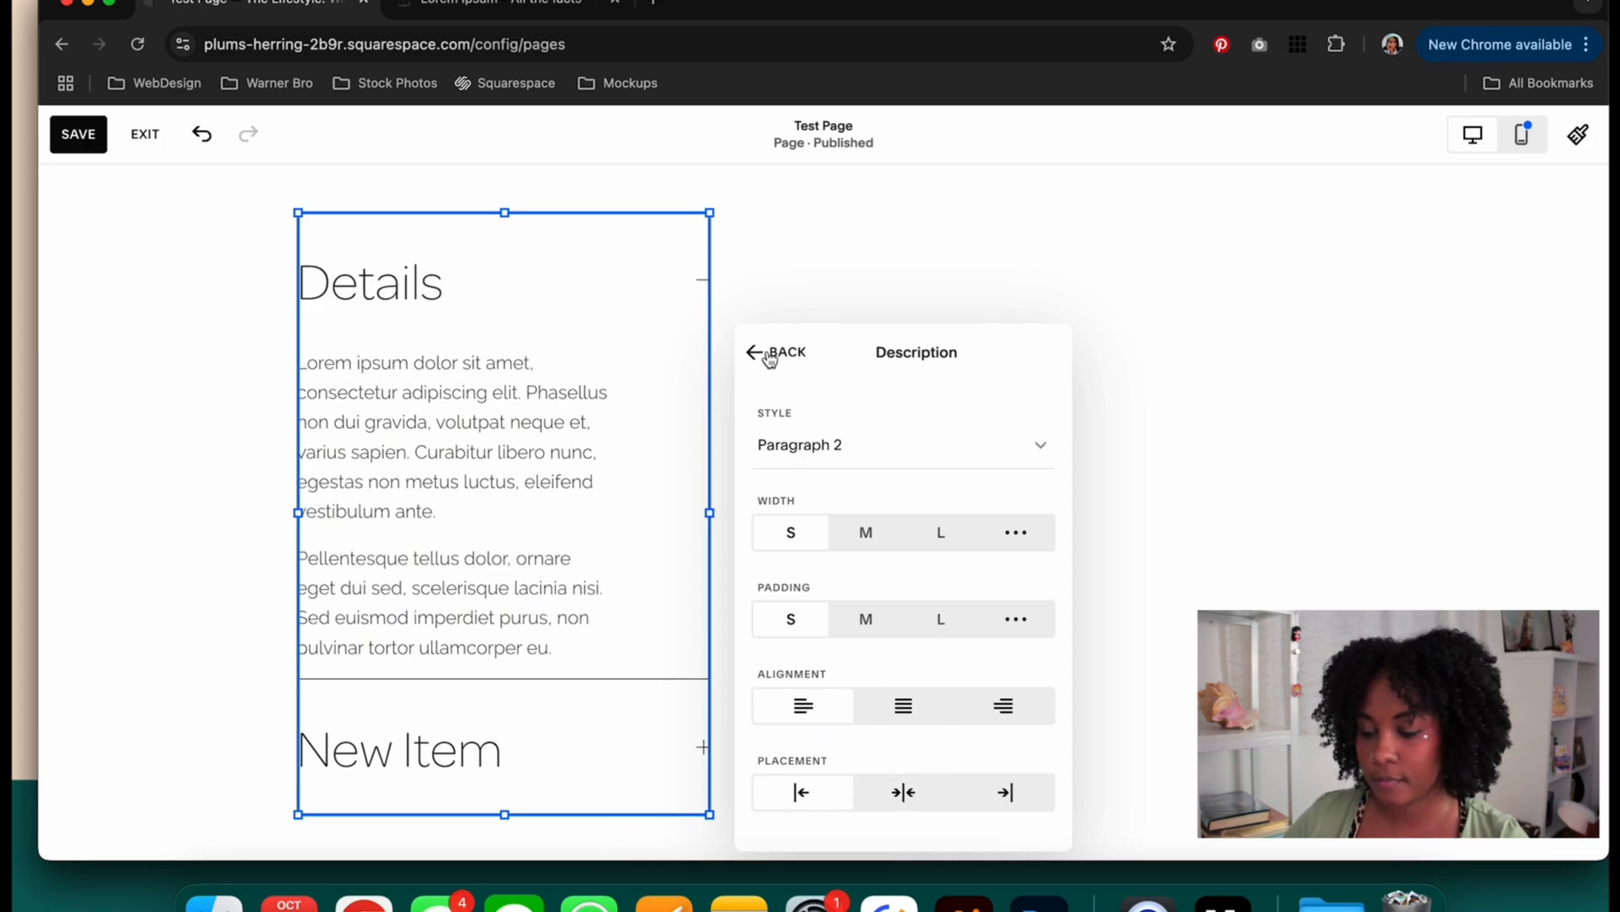
pyautogui.click(771, 355)
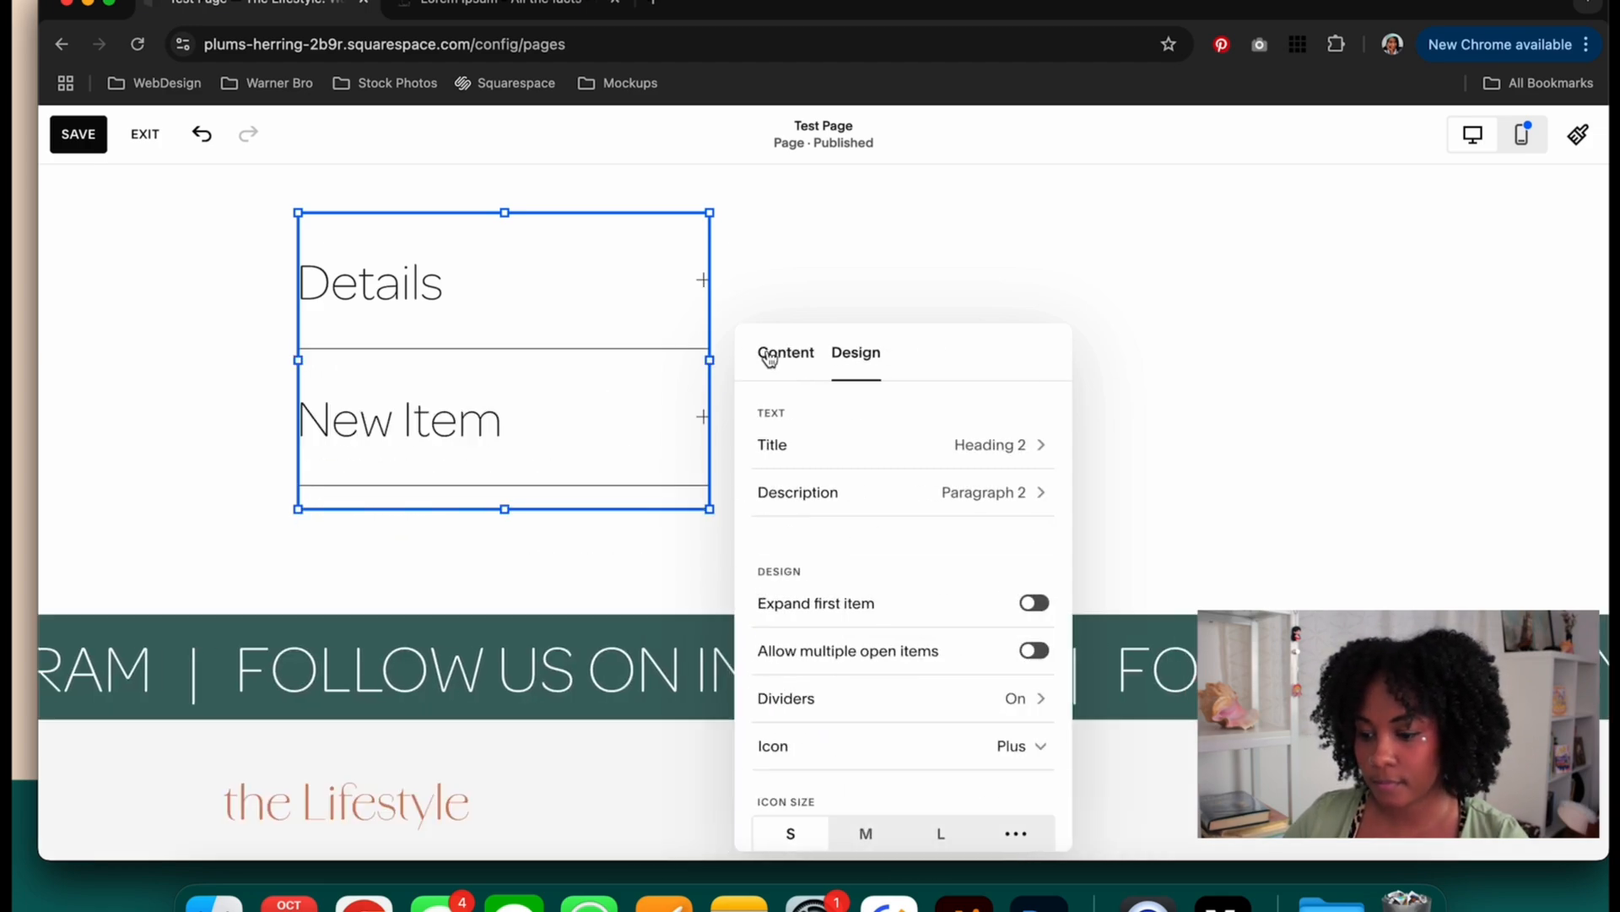
# - Set the accordion item title style to Heading 3 and return to the design settings
pyautogui.click(922, 456)
pyautogui.click(853, 452)
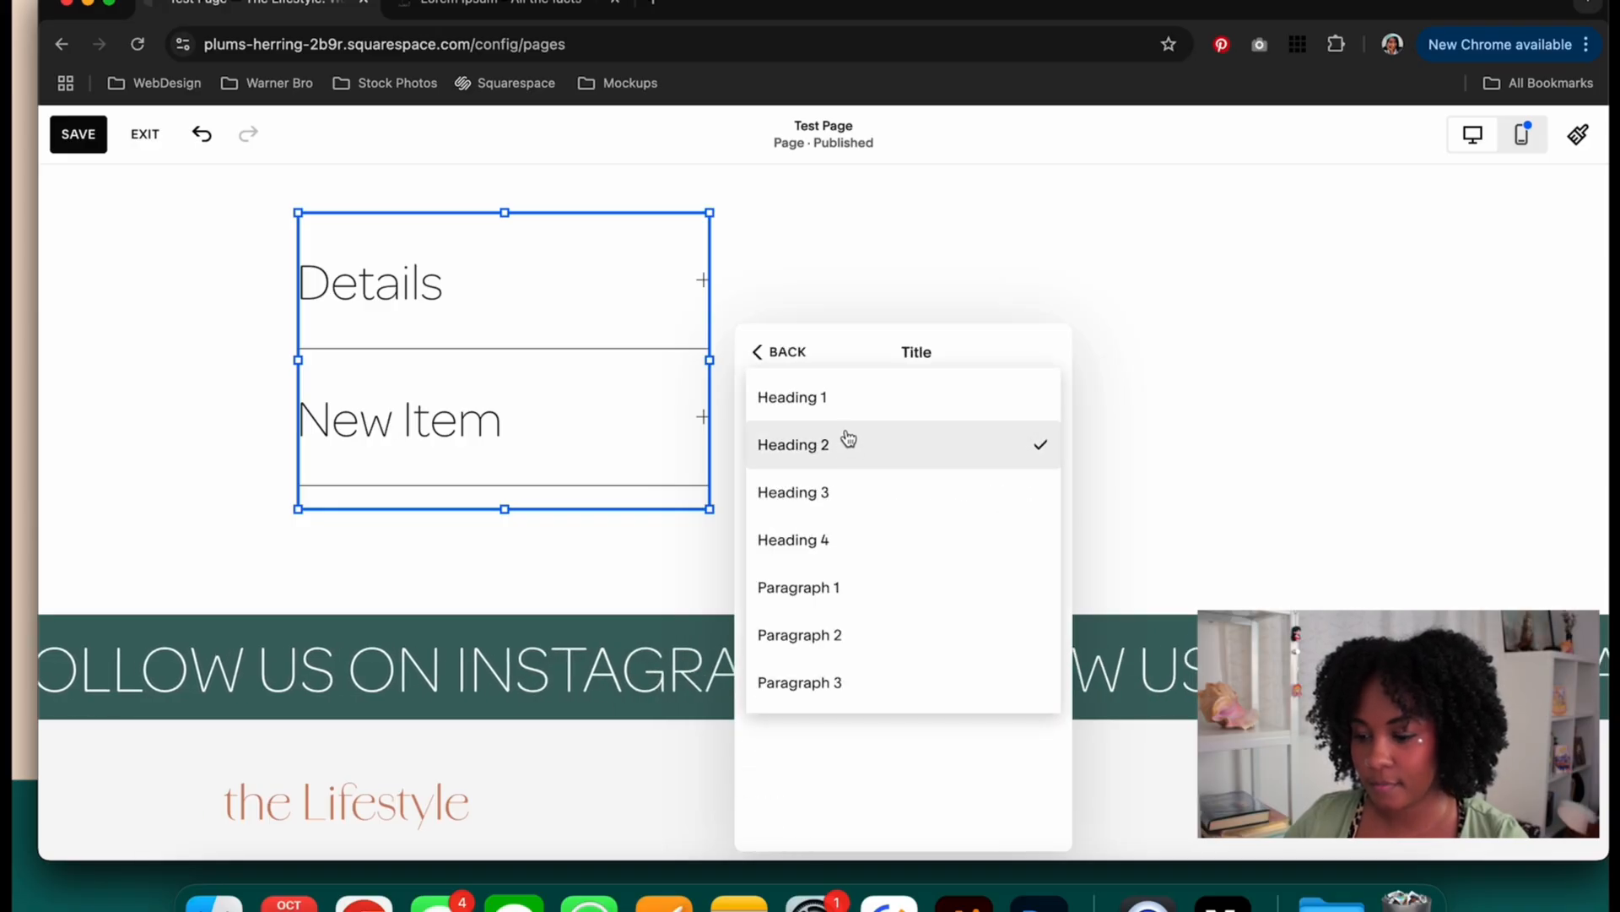
pyautogui.click(854, 492)
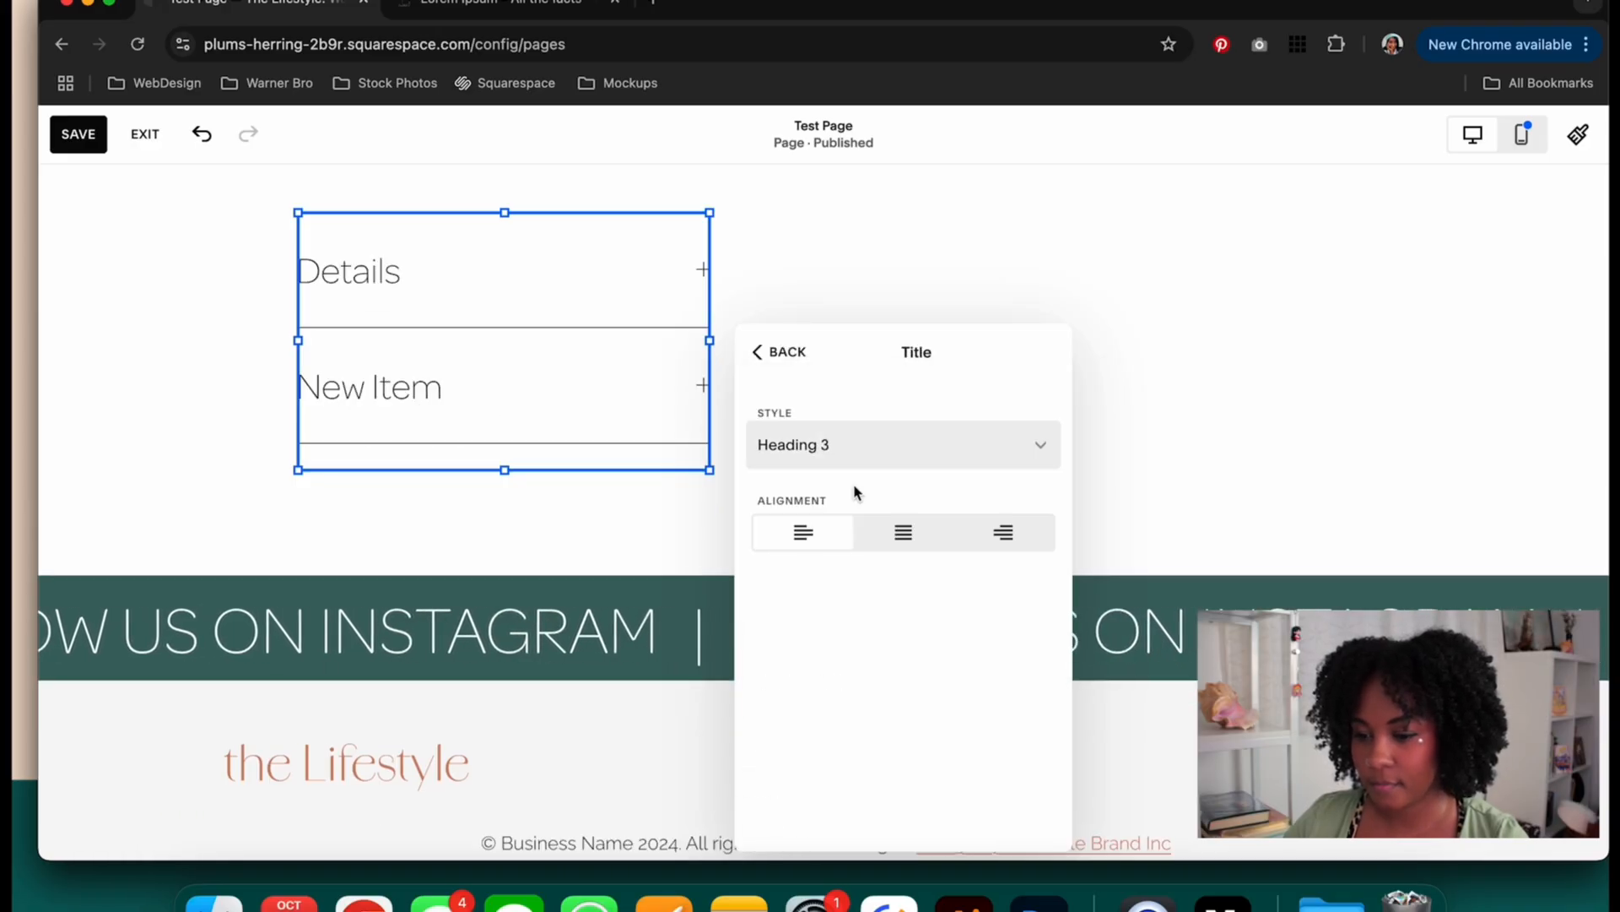
pyautogui.click(764, 355)
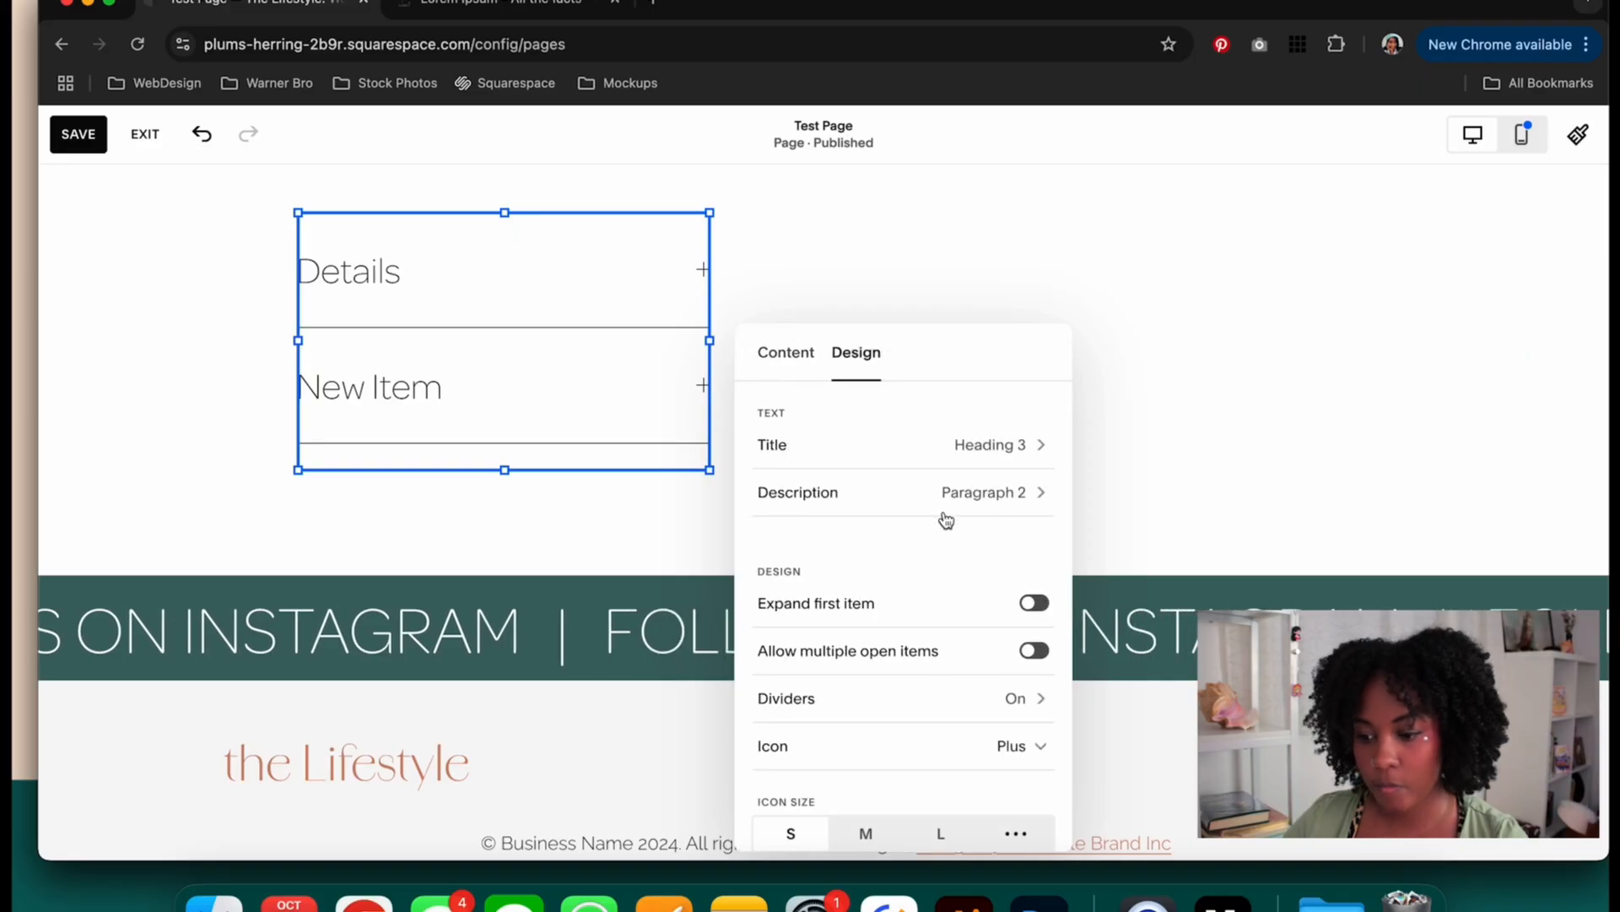
# - Move the settings window away from the accordion, then try the Expand first item option and switch it back off
pyautogui.scroll(-1, 946, 520)
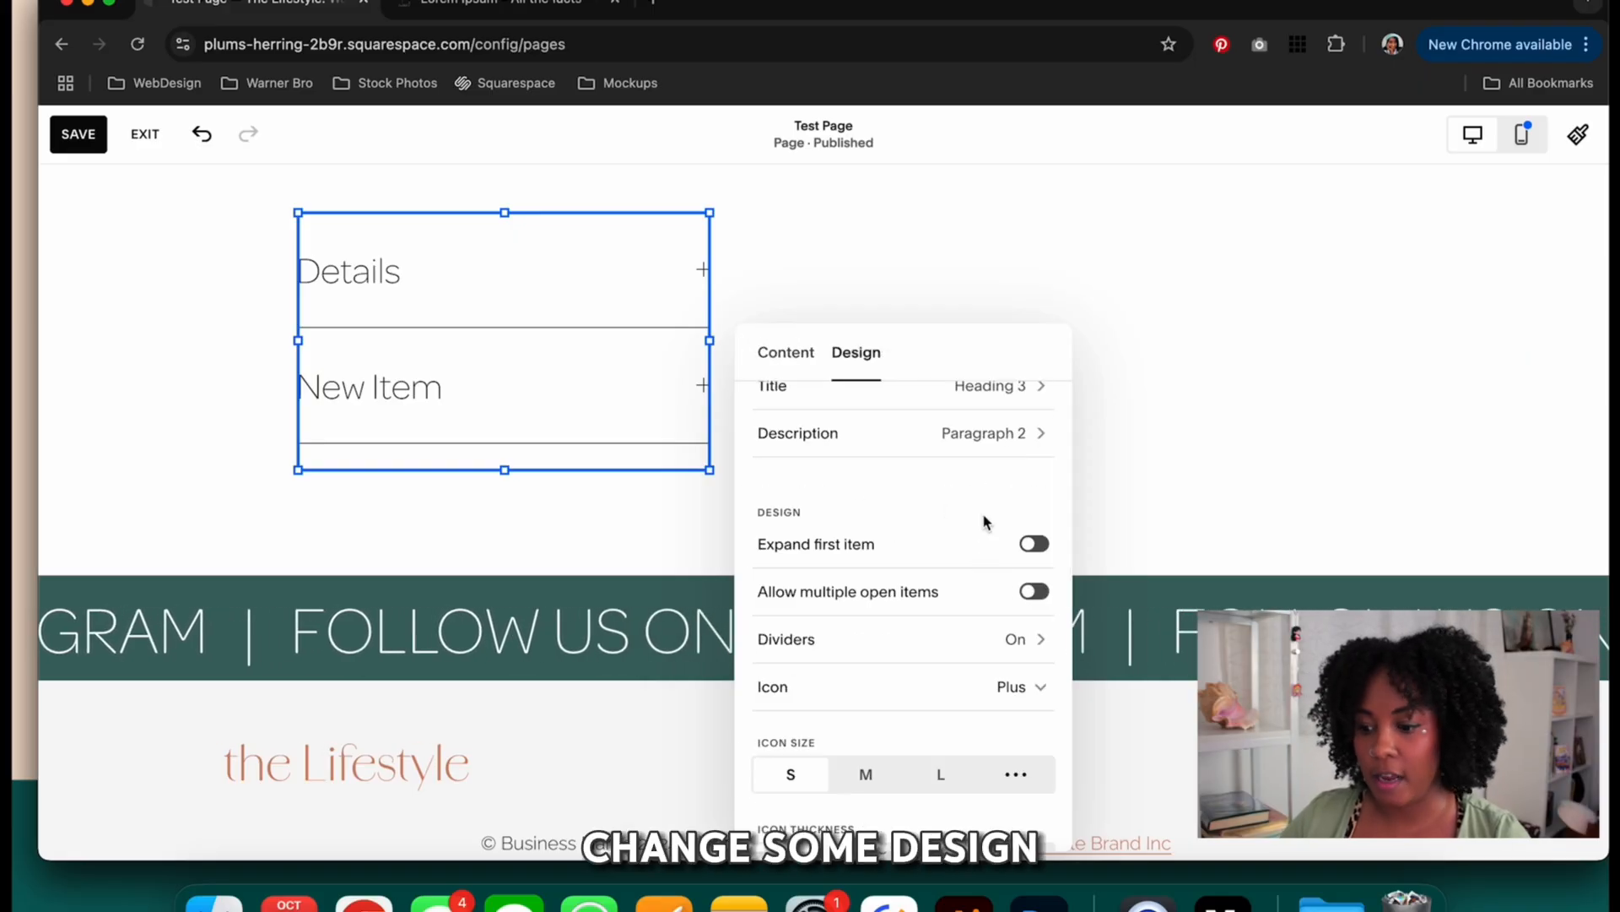
pyautogui.moveTo(947, 347); pyautogui.dragTo(1059, 201)
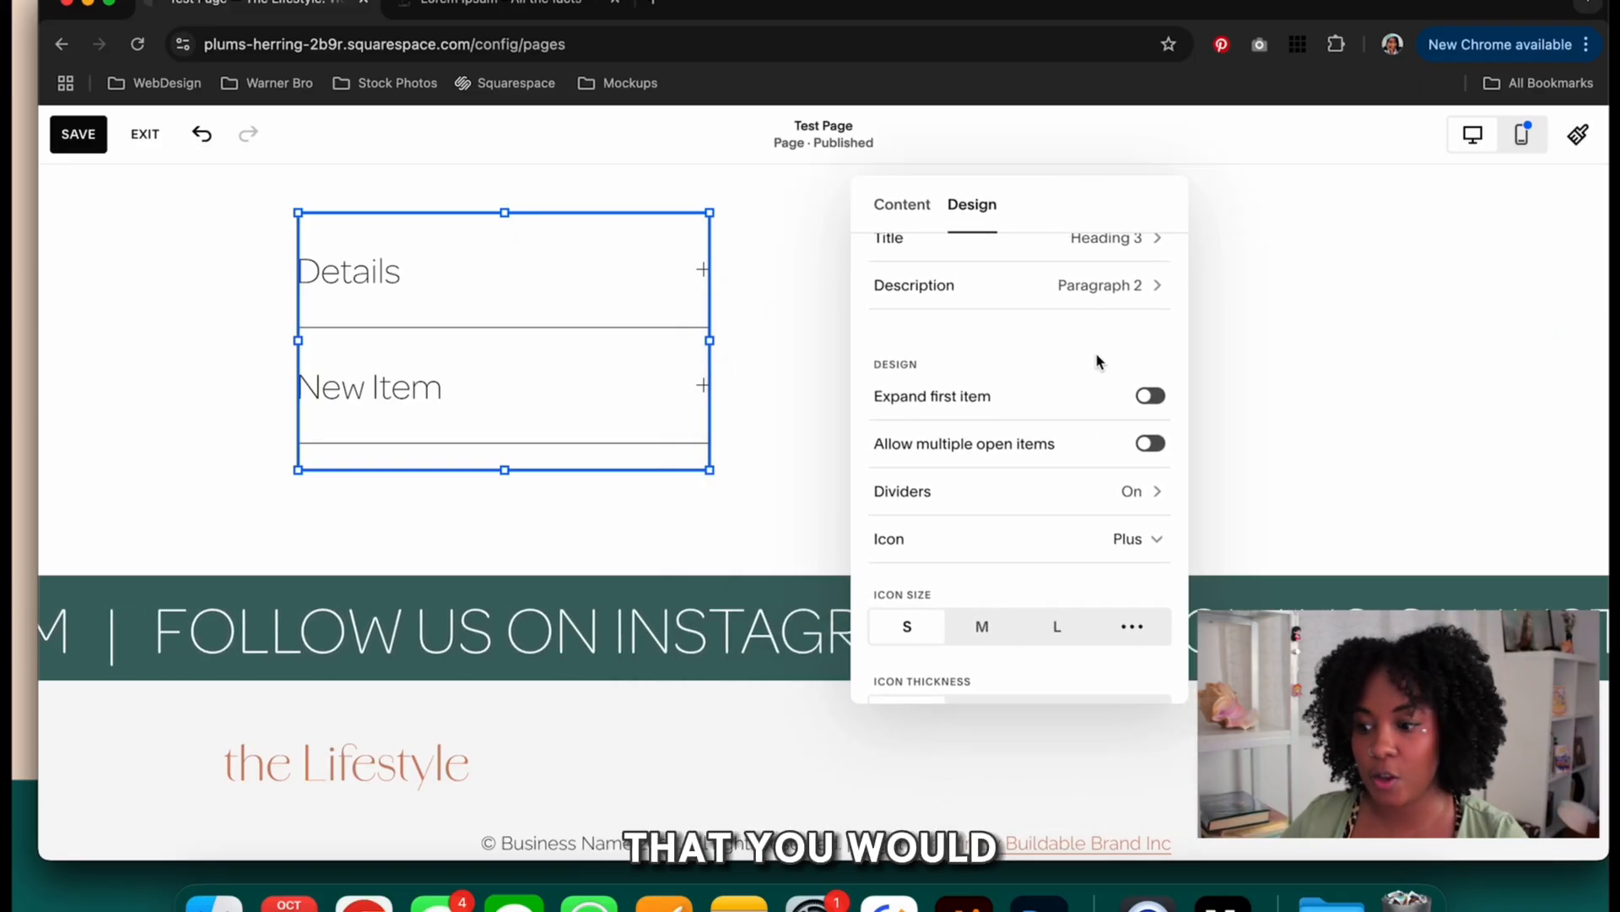
pyautogui.click(1151, 398)
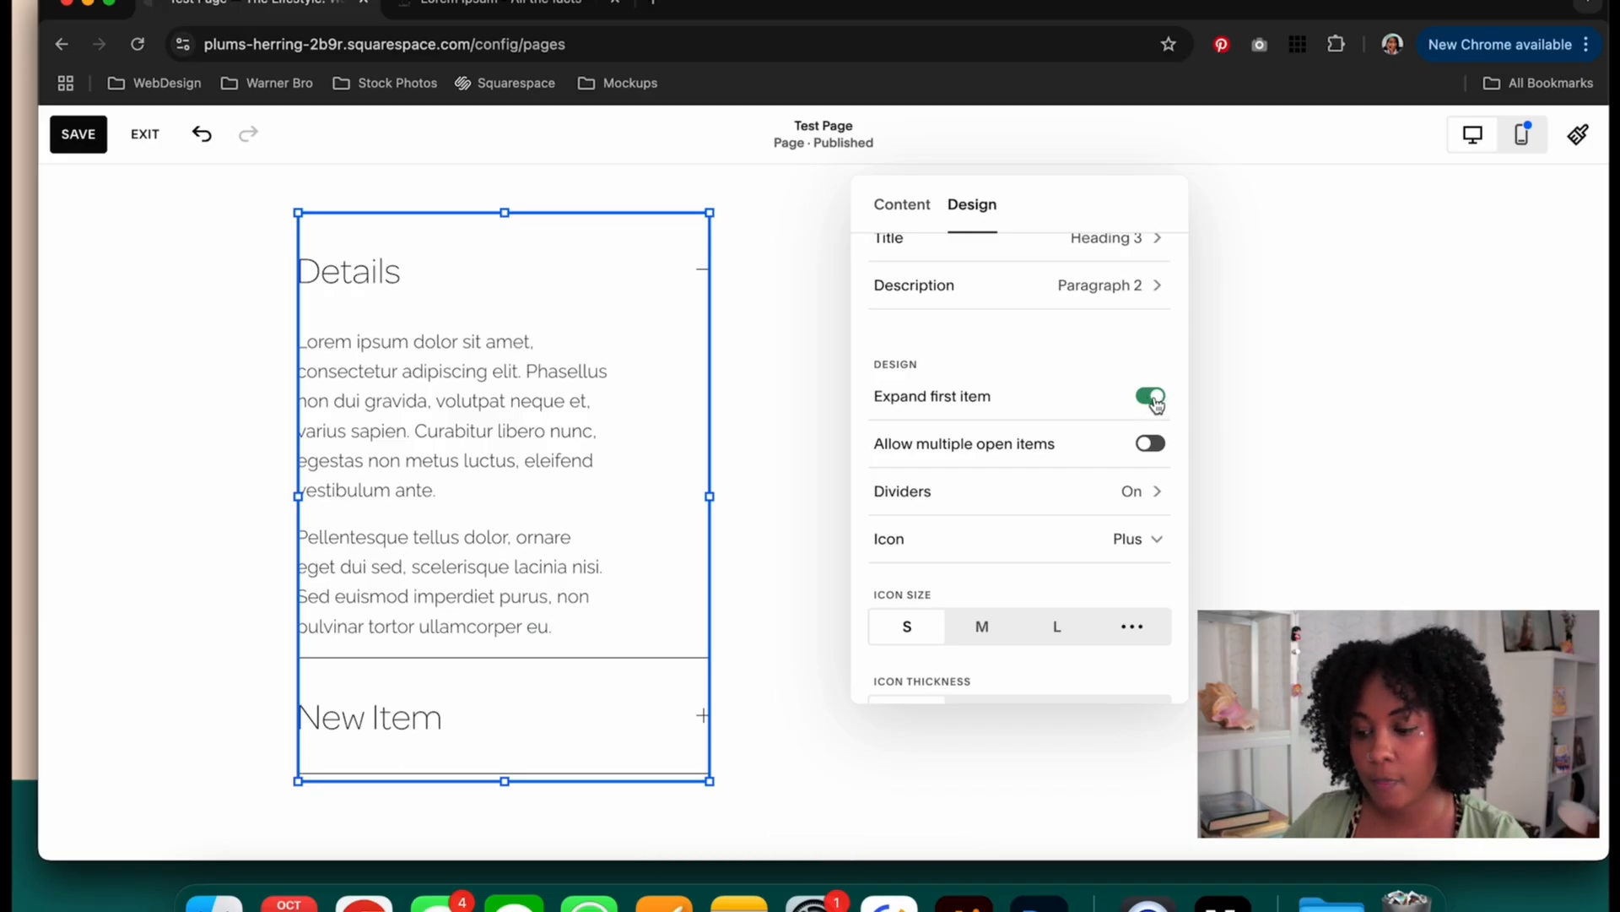
pyautogui.click(1153, 396)
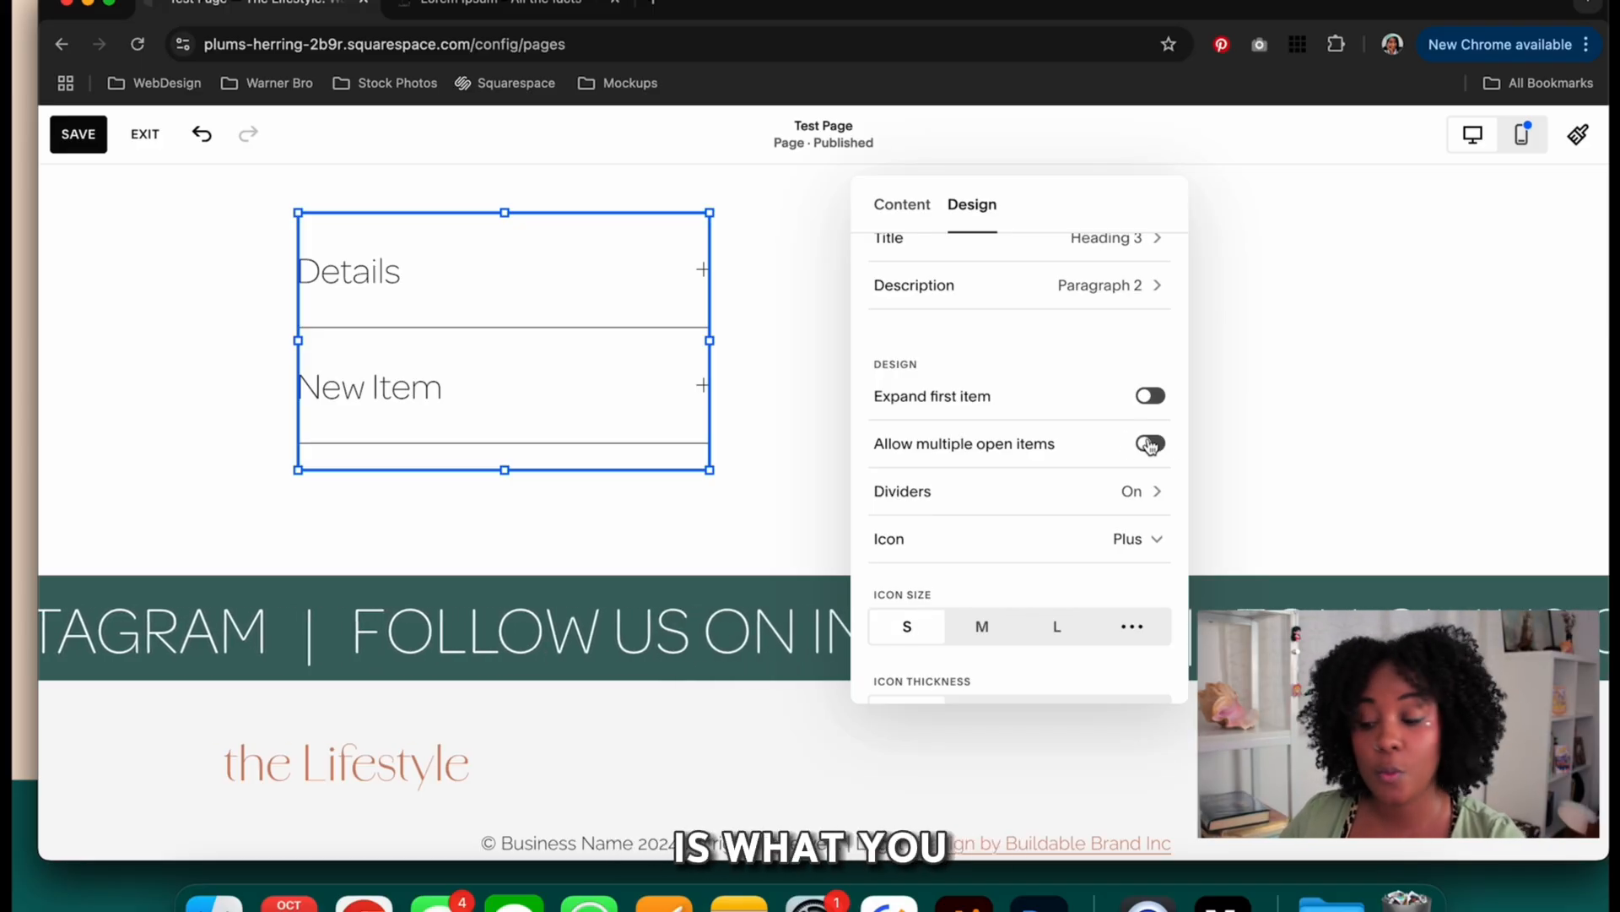
# - Open the accordion's divider settings and switch the dividers off and back on
pyautogui.click(1057, 498)
pyautogui.click(1150, 258)
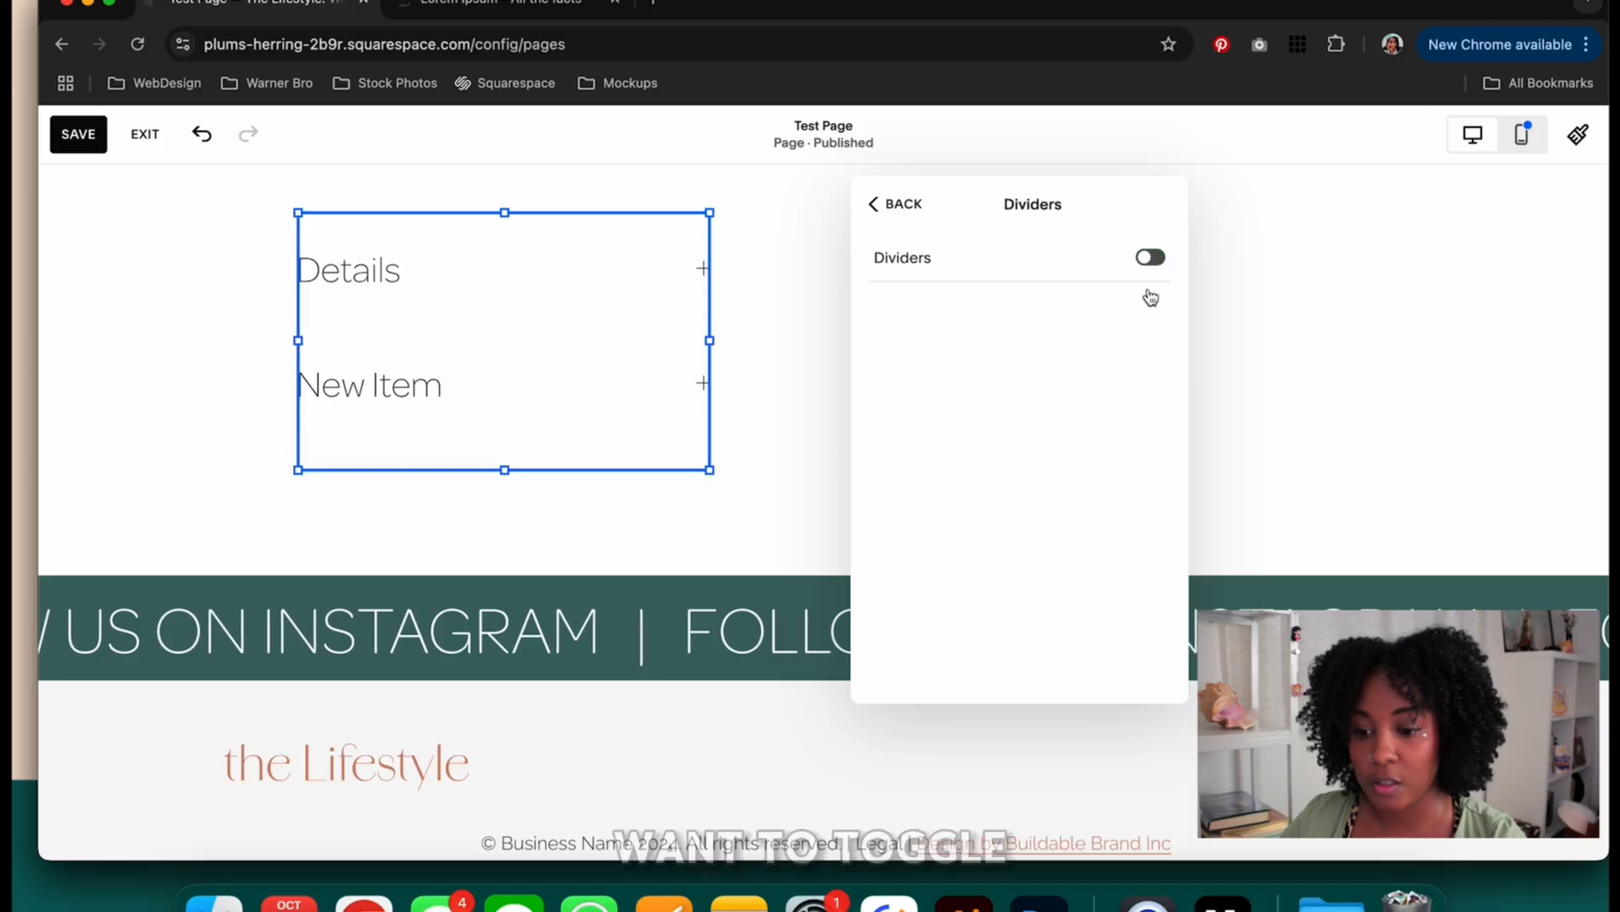
pyautogui.click(1150, 256)
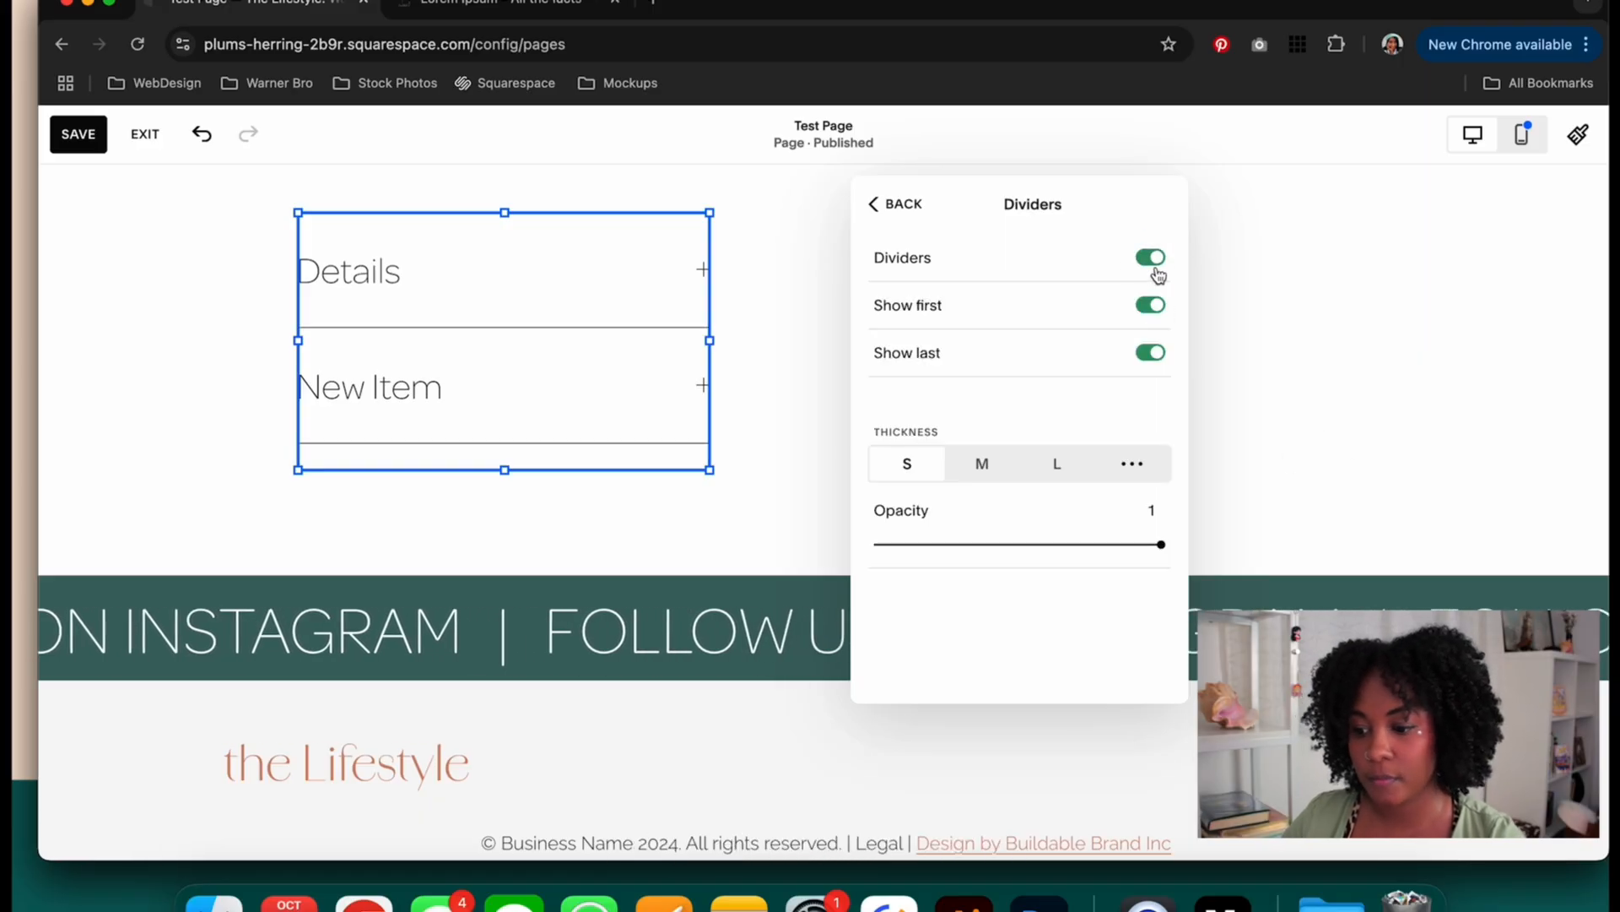
# - Try the M divider thickness and revert to S, test the opacity slider ending at 1, and return to the design settings
pyautogui.click(979, 474)
pyautogui.click(907, 464)
pyautogui.moveTo(1162, 545); pyautogui.dragTo(1213, 557)
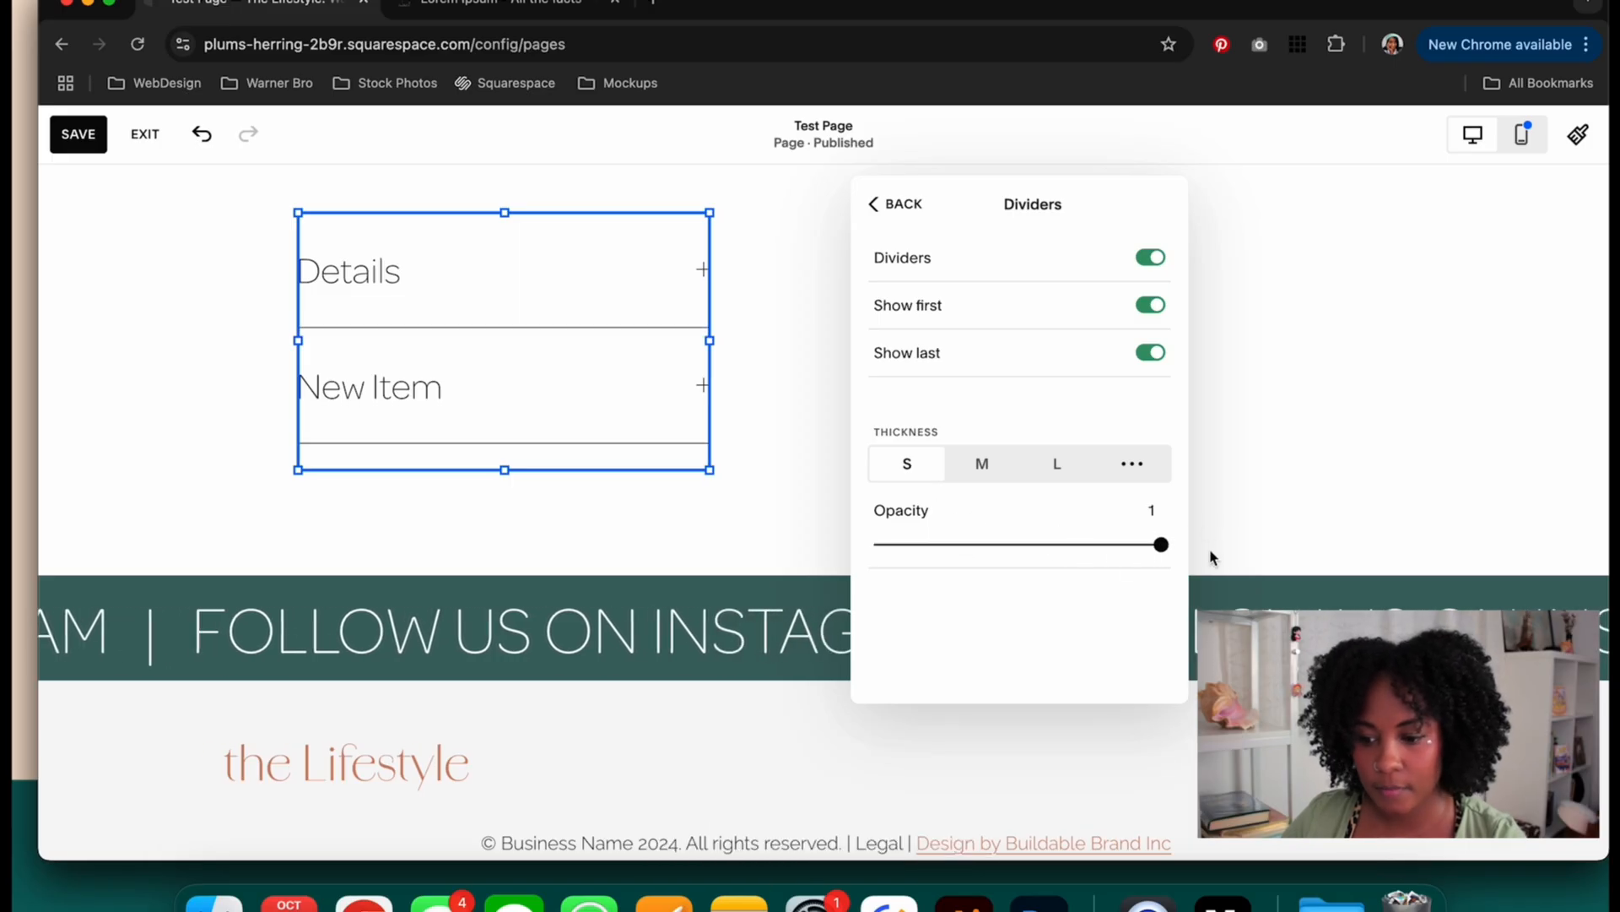
pyautogui.click(881, 208)
# - Change the accordion icon to Arrow and compare the M and L icon sizes, ending on M
pyautogui.scroll(-2, 1063, 473)
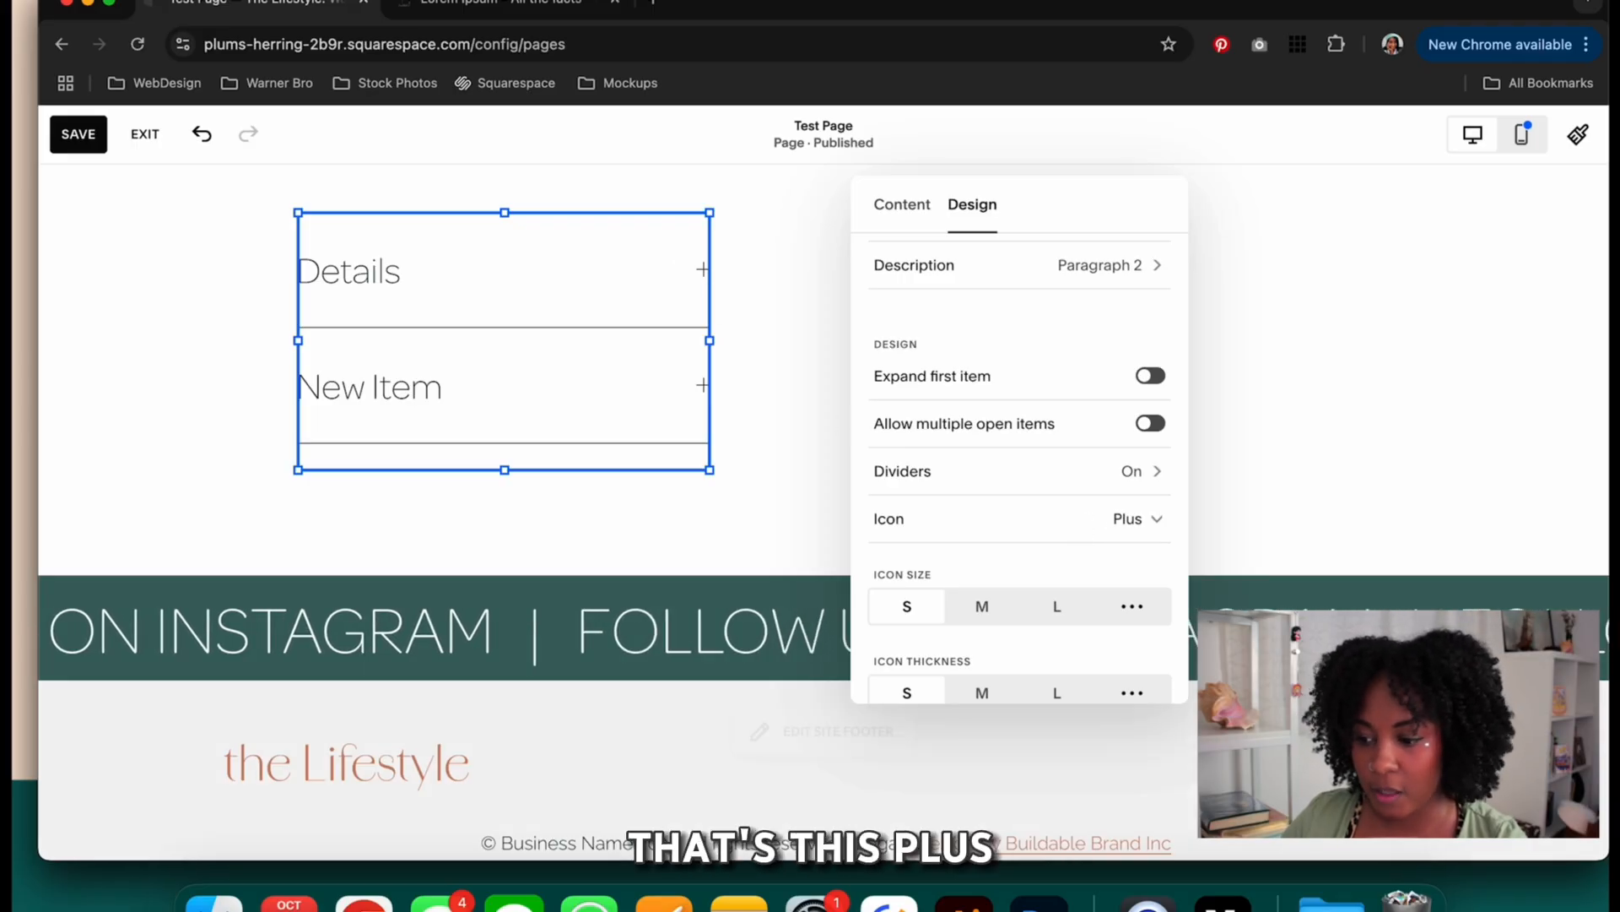
pyautogui.click(1146, 524)
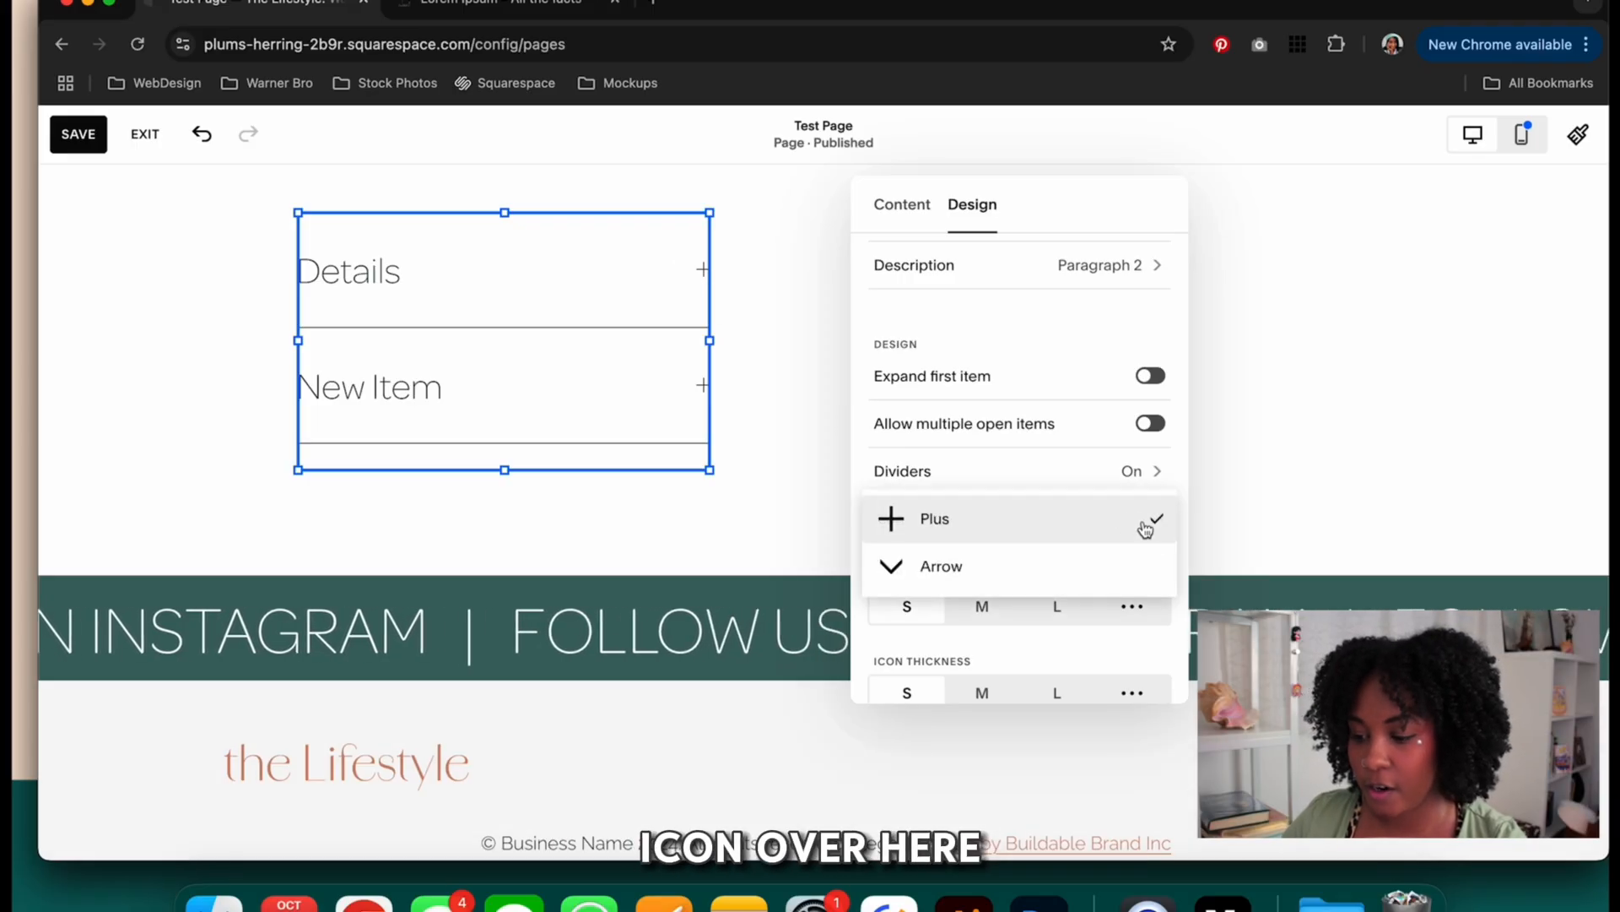
pyautogui.click(1042, 567)
pyautogui.scroll(-4, 1071, 498)
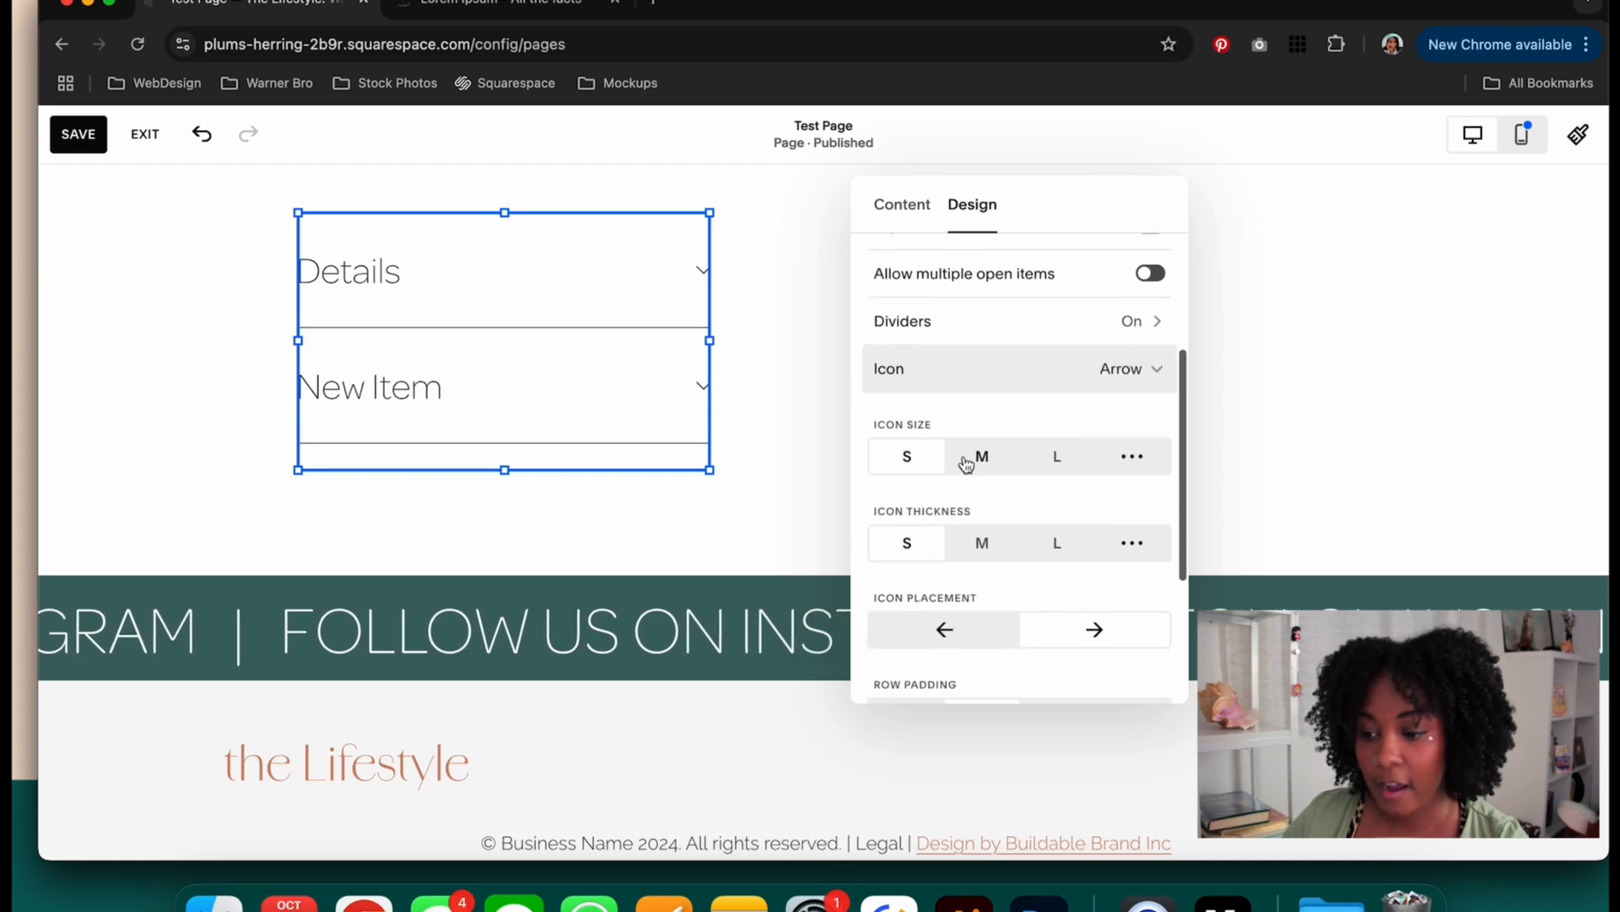
pyautogui.click(980, 460)
pyautogui.click(1055, 462)
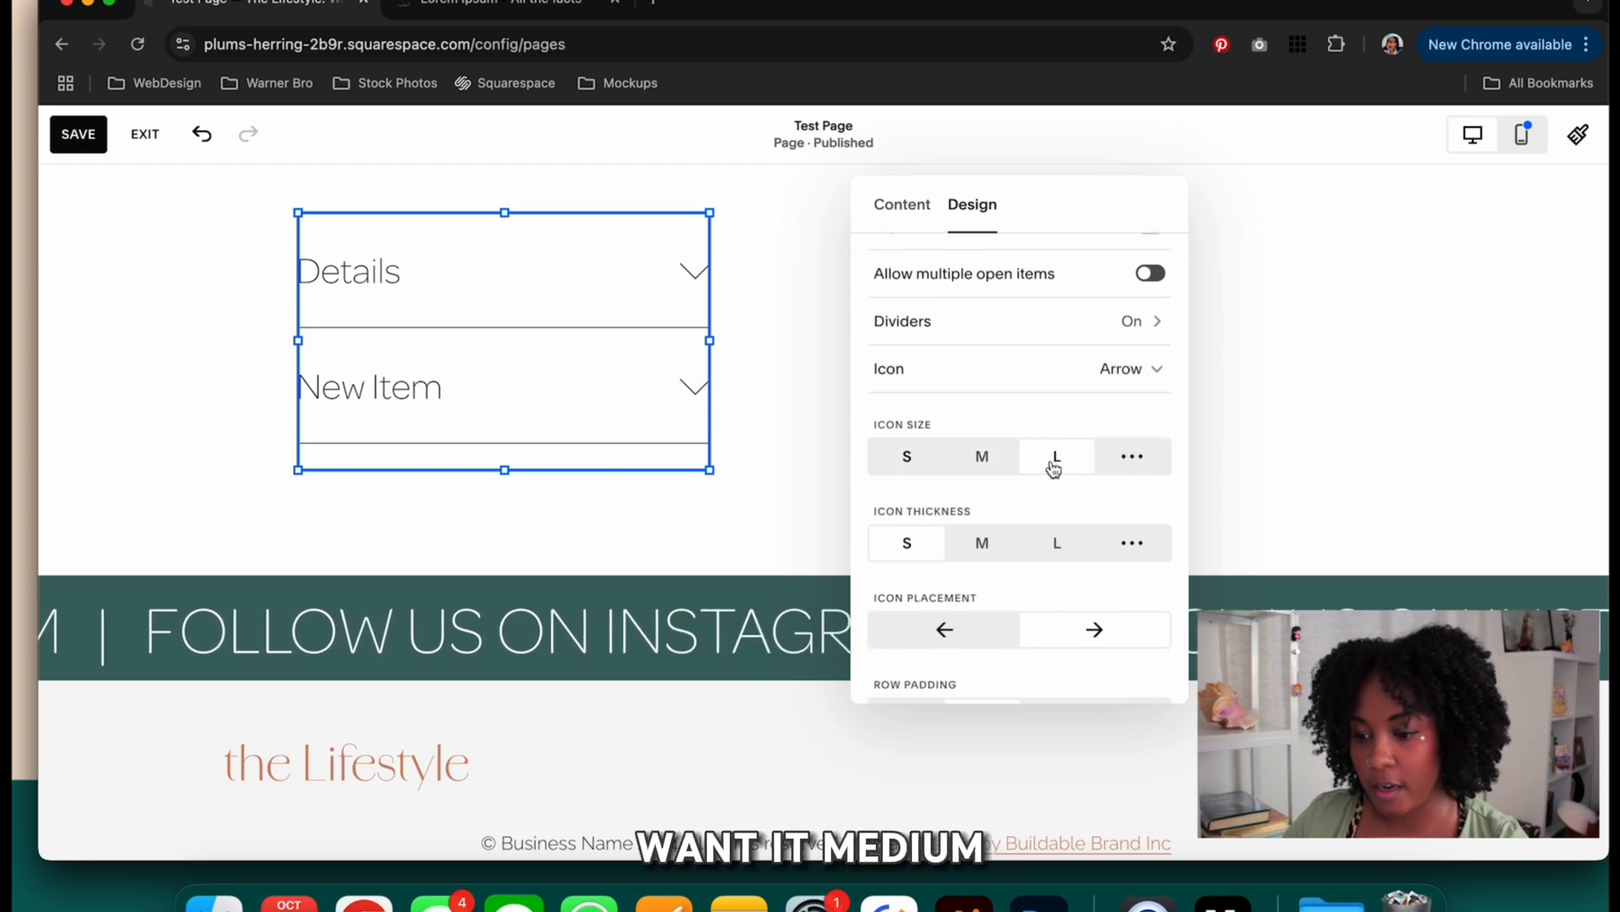
pyautogui.click(977, 468)
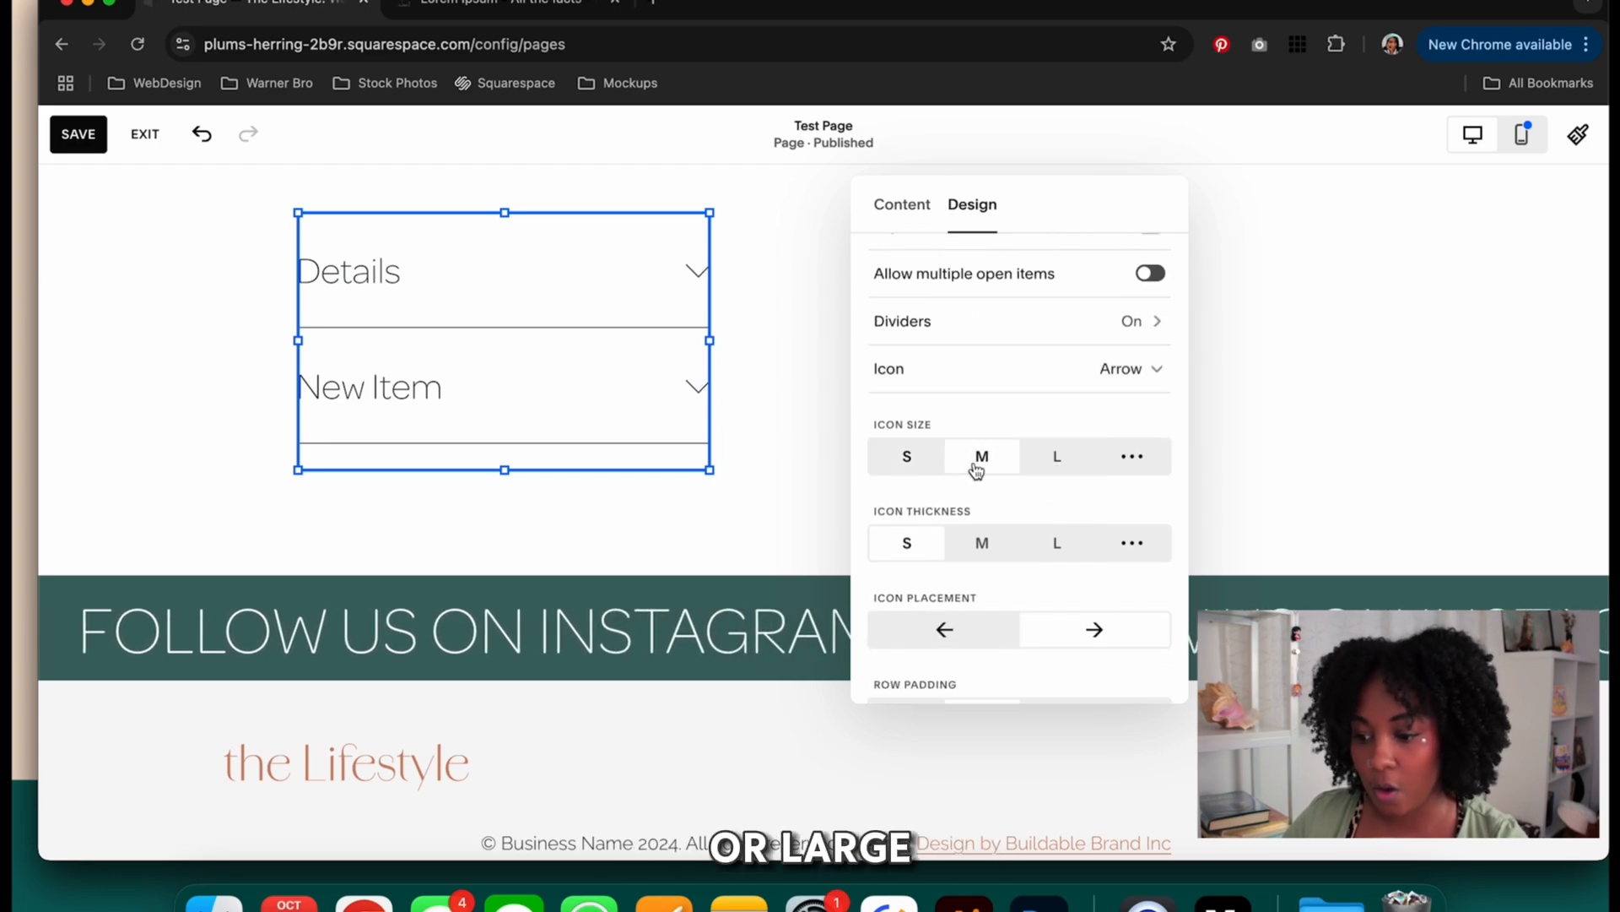
# - Try the M icon thickness and left icon placement, reverting to S thickness and right placement
pyautogui.click(986, 544)
pyautogui.click(905, 553)
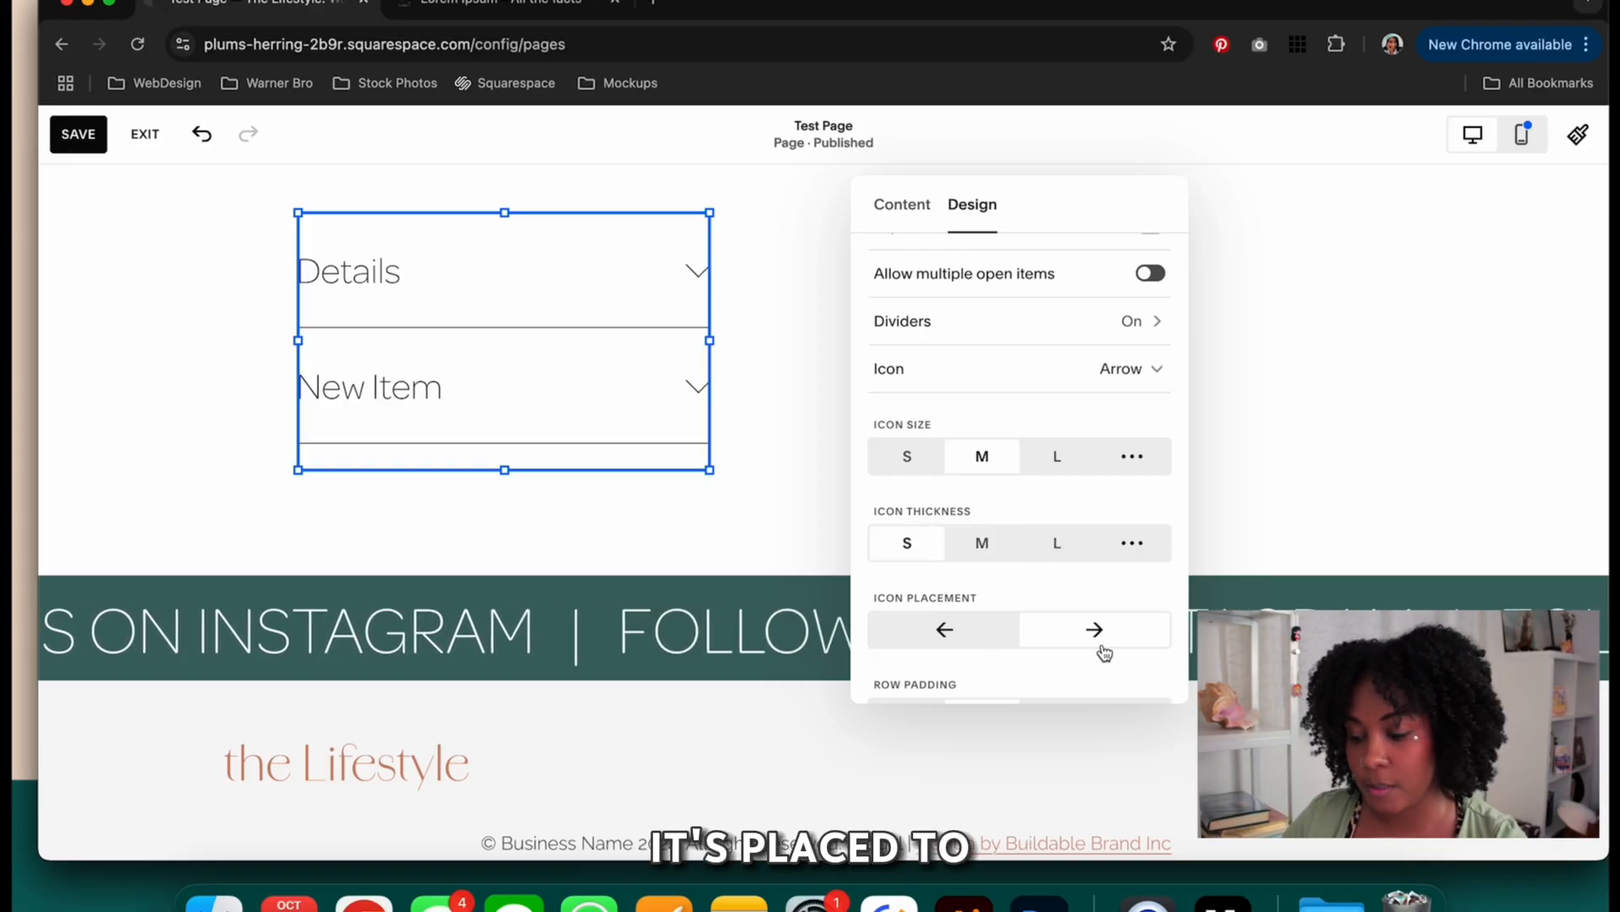
pyautogui.click(918, 644)
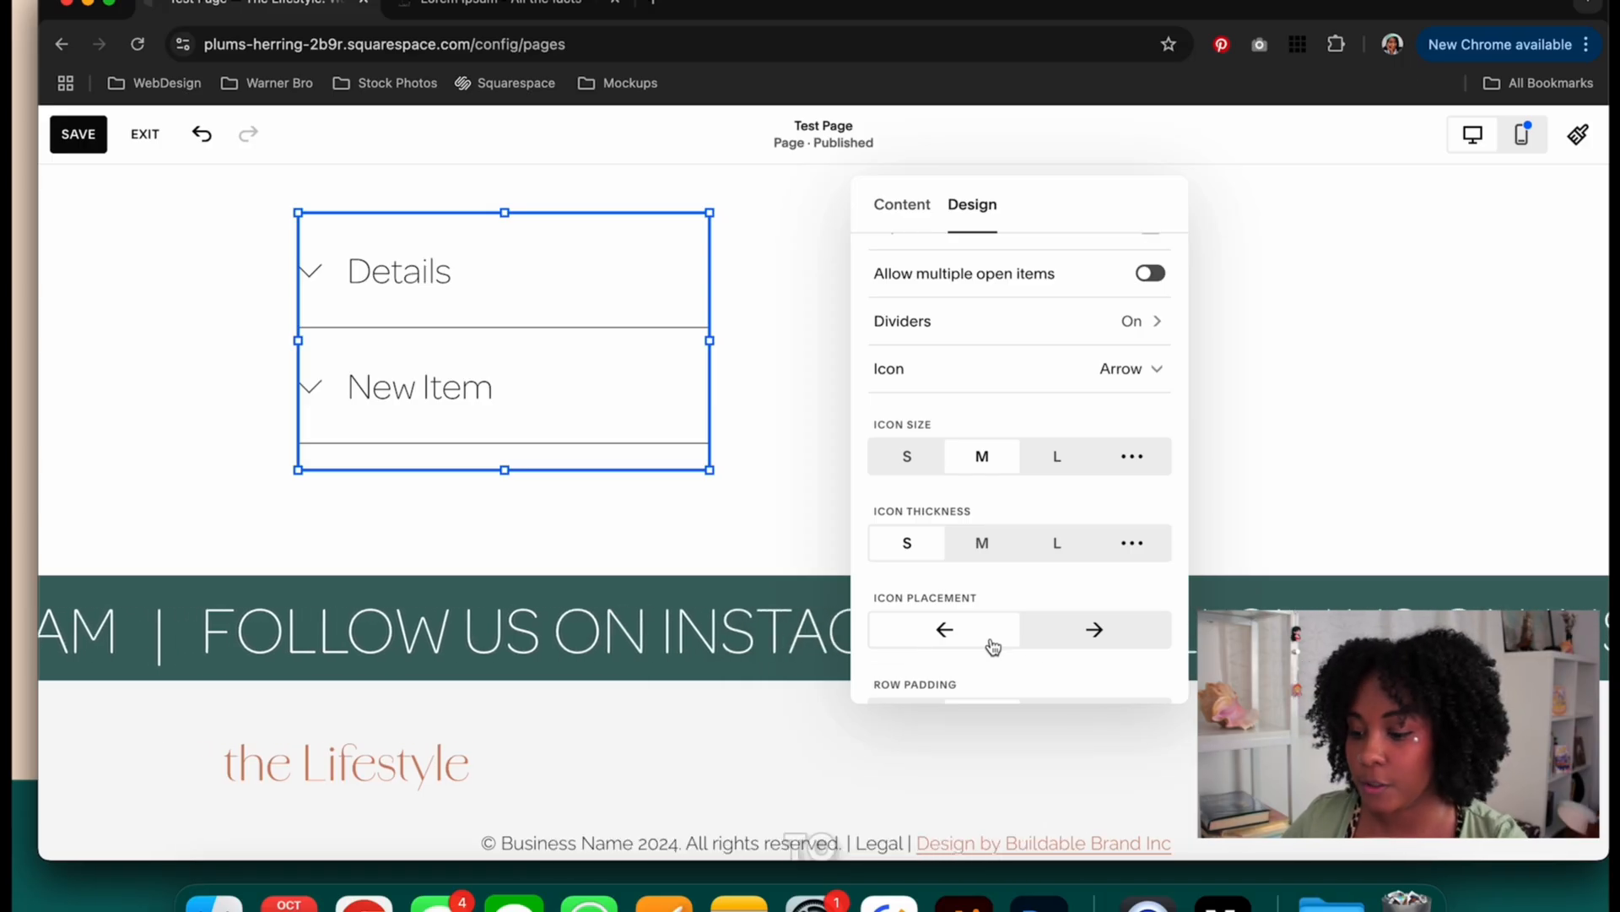
pyautogui.click(1081, 644)
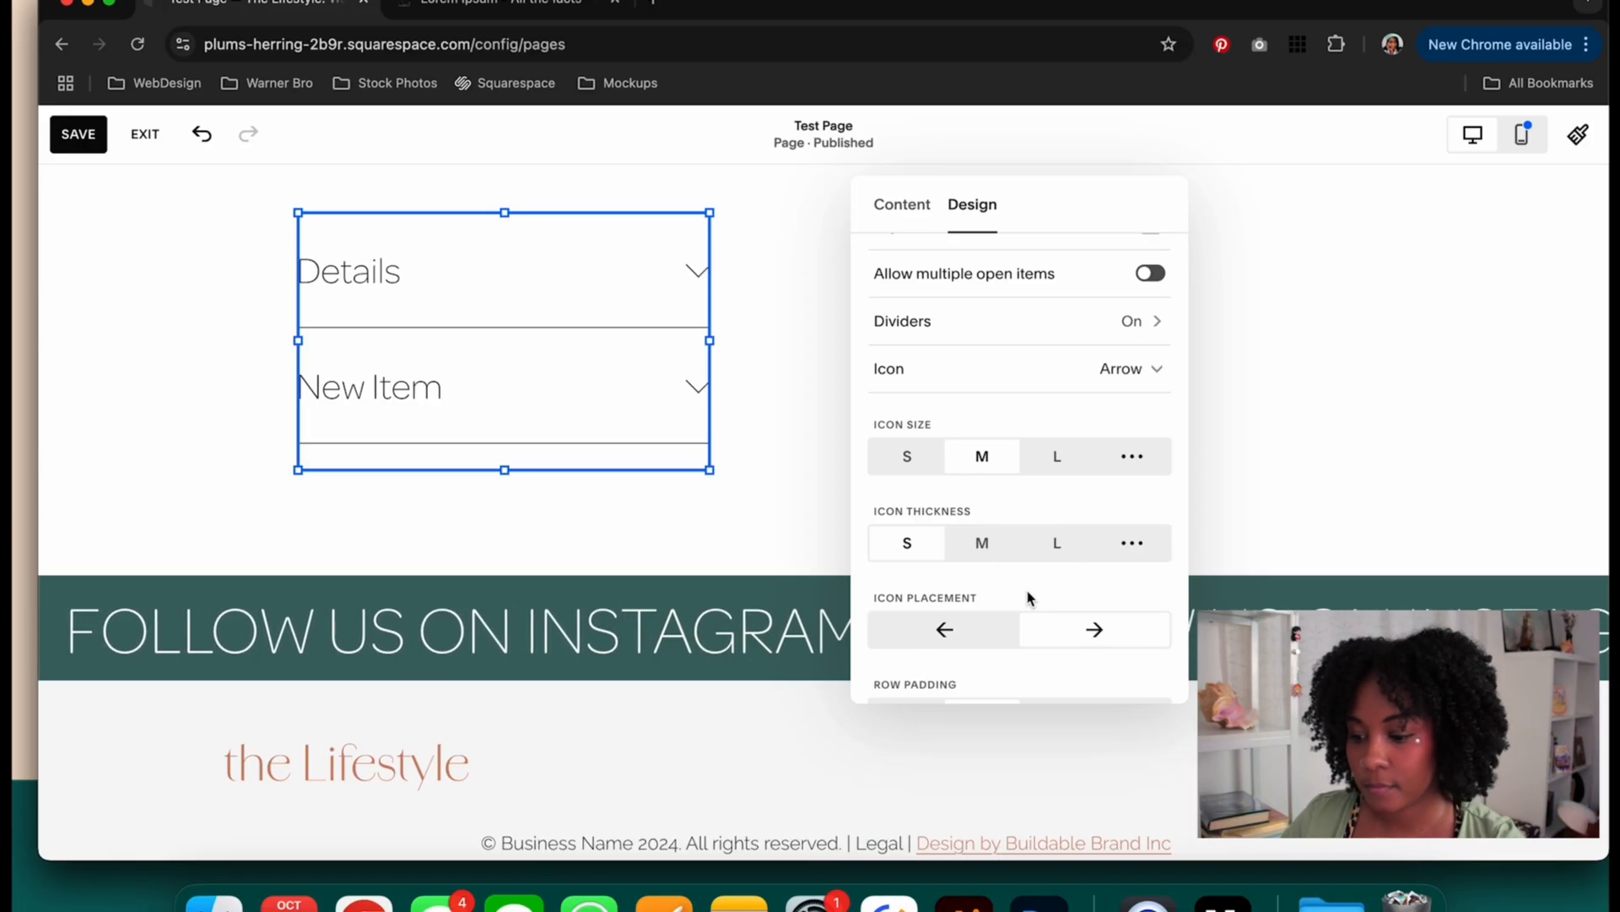
pyautogui.scroll(-3, 1028, 598)
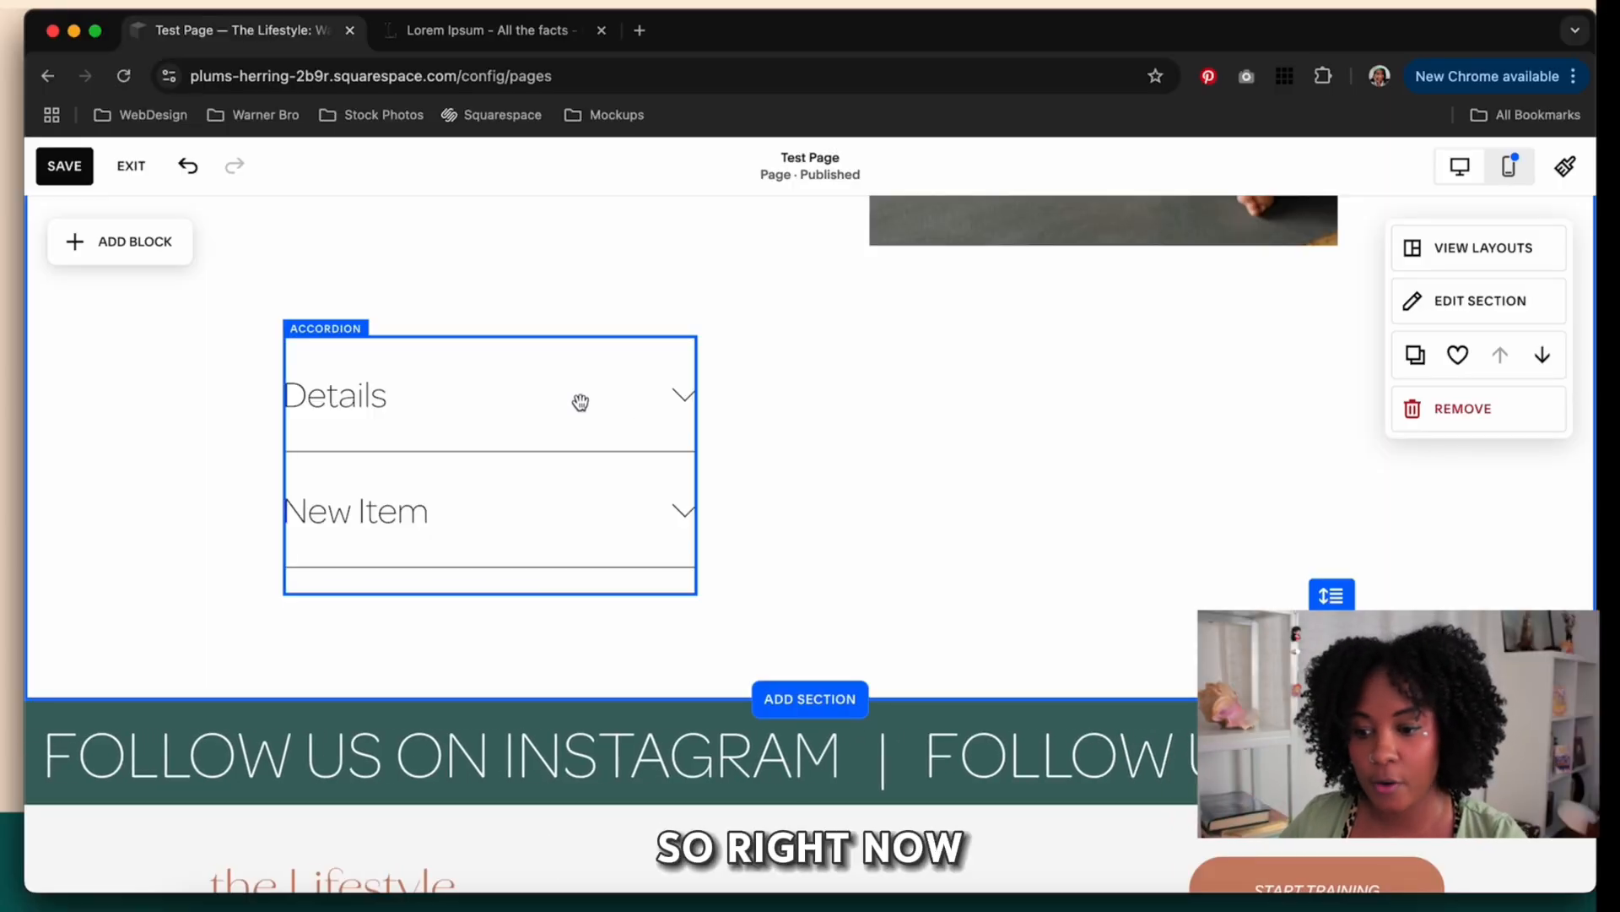
# - Move the accordion block slightly to the left within its section and deselect it
pyautogui.moveTo(581, 402); pyautogui.dragTo(519, 409)
pyautogui.click(1038, 423)
pyautogui.scroll(2, 1038, 424)
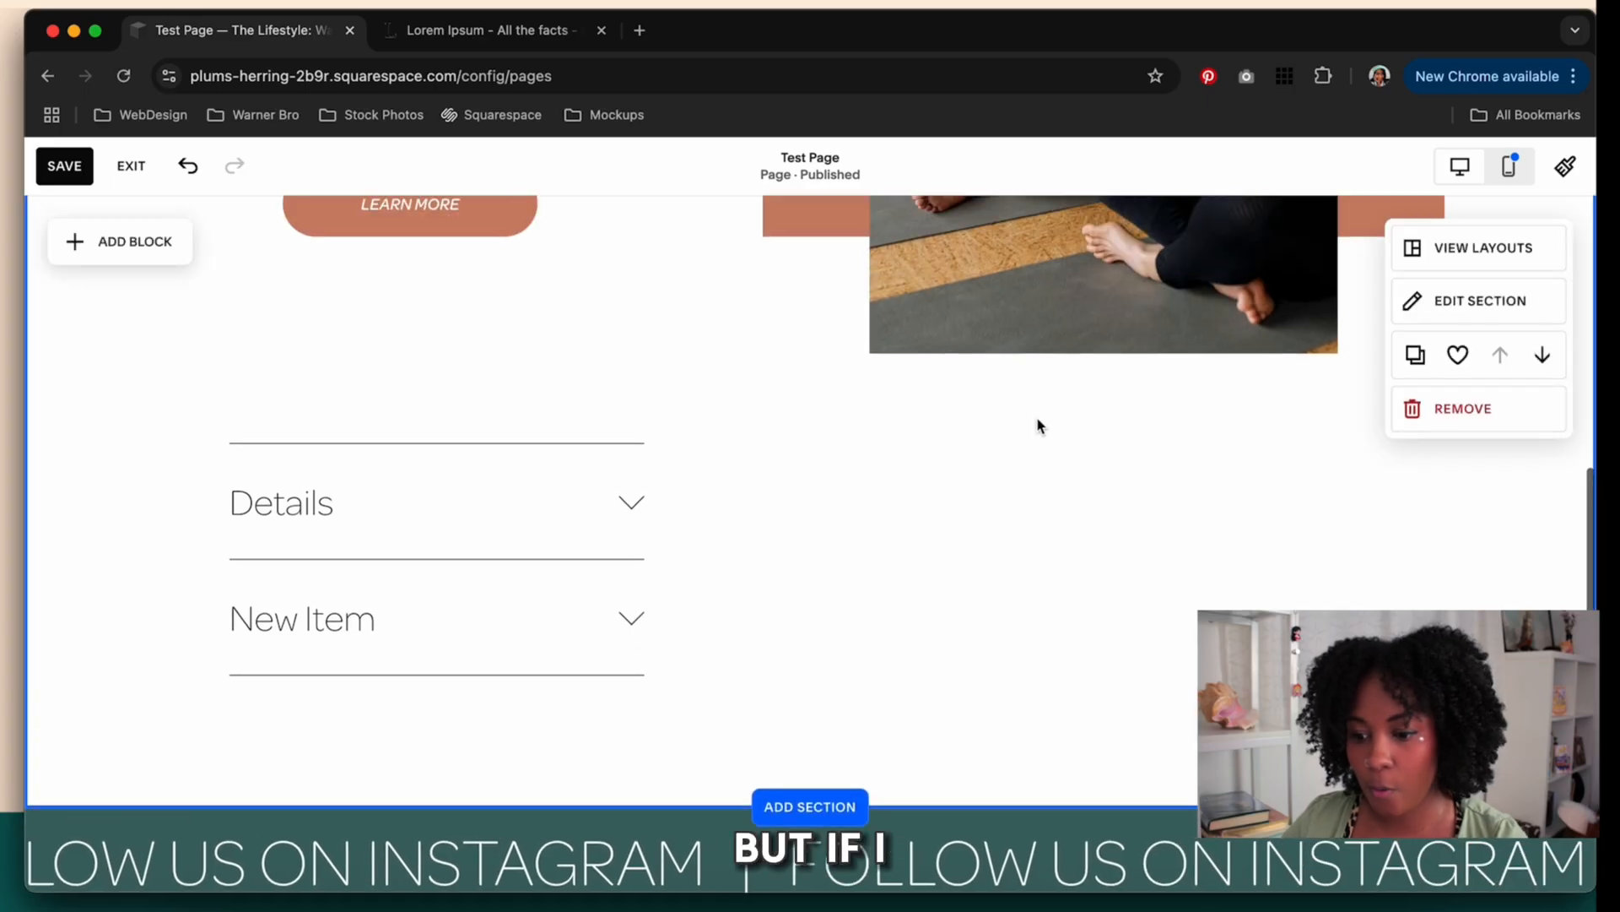
# - Stretch the accordion block across the full content width, then narrow it to the left half of the section
pyautogui.click(635, 574)
pyautogui.moveTo(644, 571); pyautogui.dragTo(1372, 561)
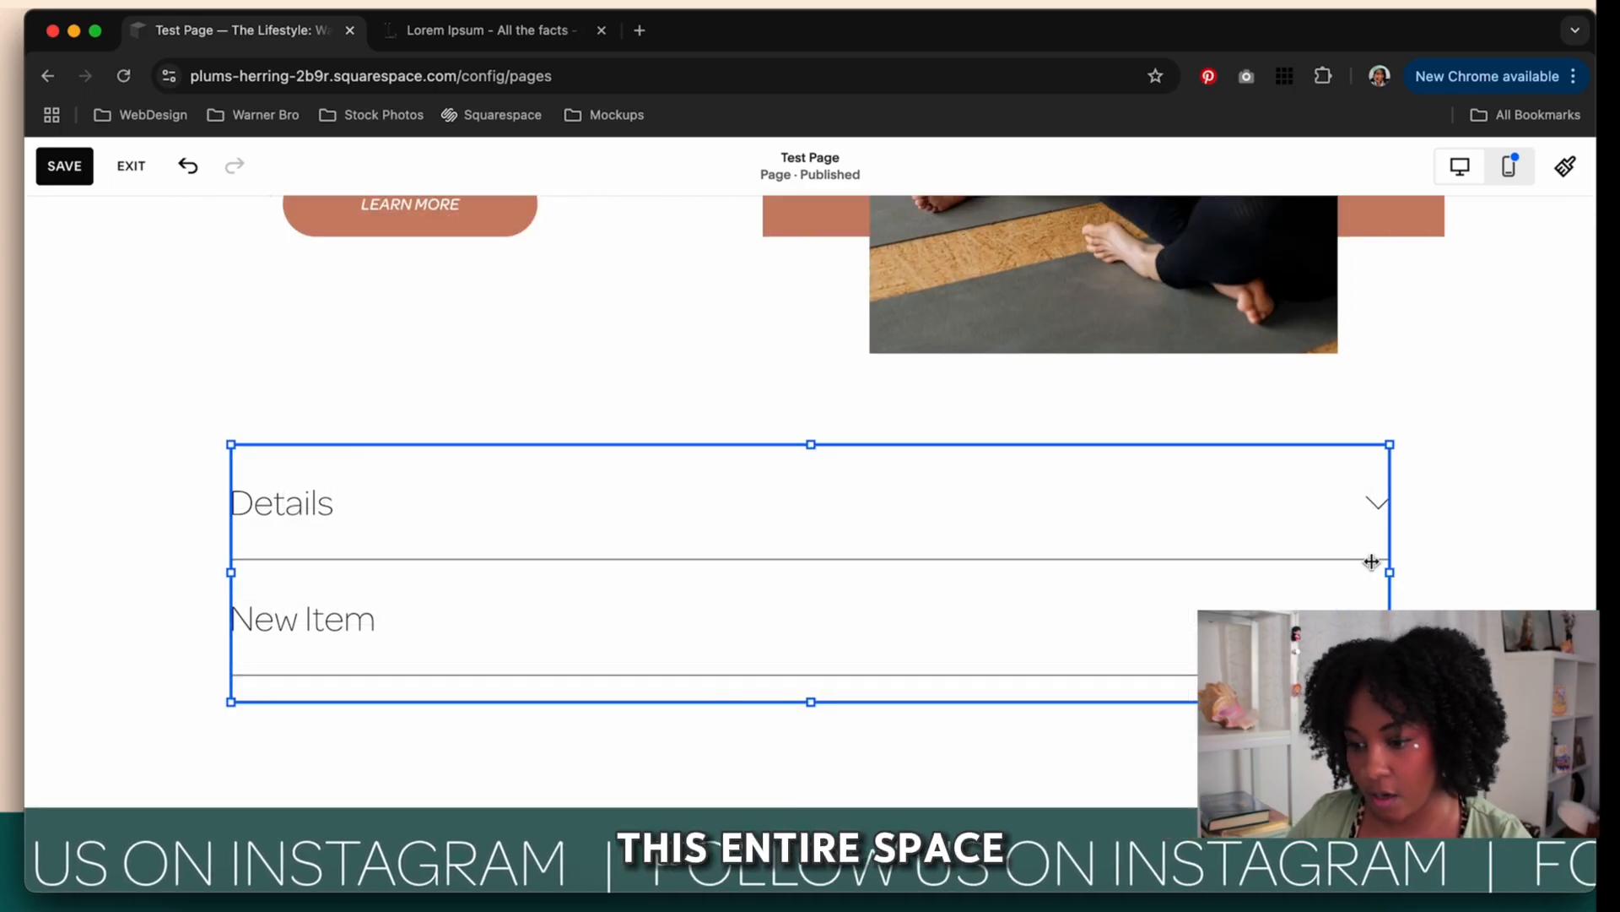
pyautogui.moveTo(824, 547); pyautogui.dragTo(837, 547)
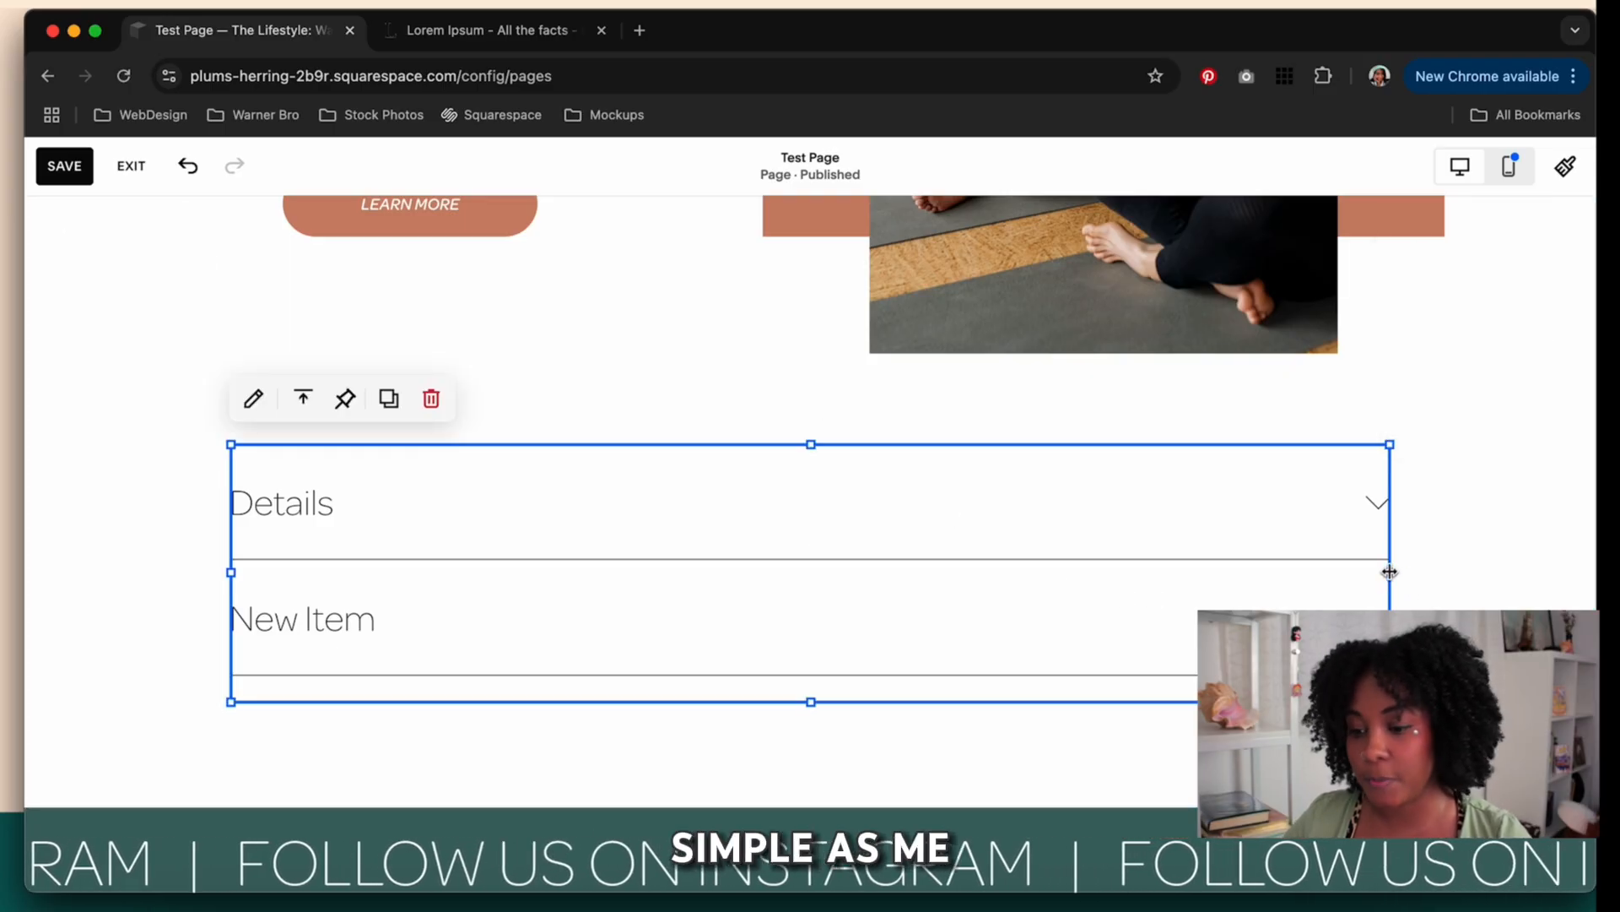
pyautogui.moveTo(1390, 572); pyautogui.dragTo(683, 564)
pyautogui.click(977, 552)
# - Duplicate the accordion block and align the copy beside the original, beneath the image
pyautogui.click(608, 543)
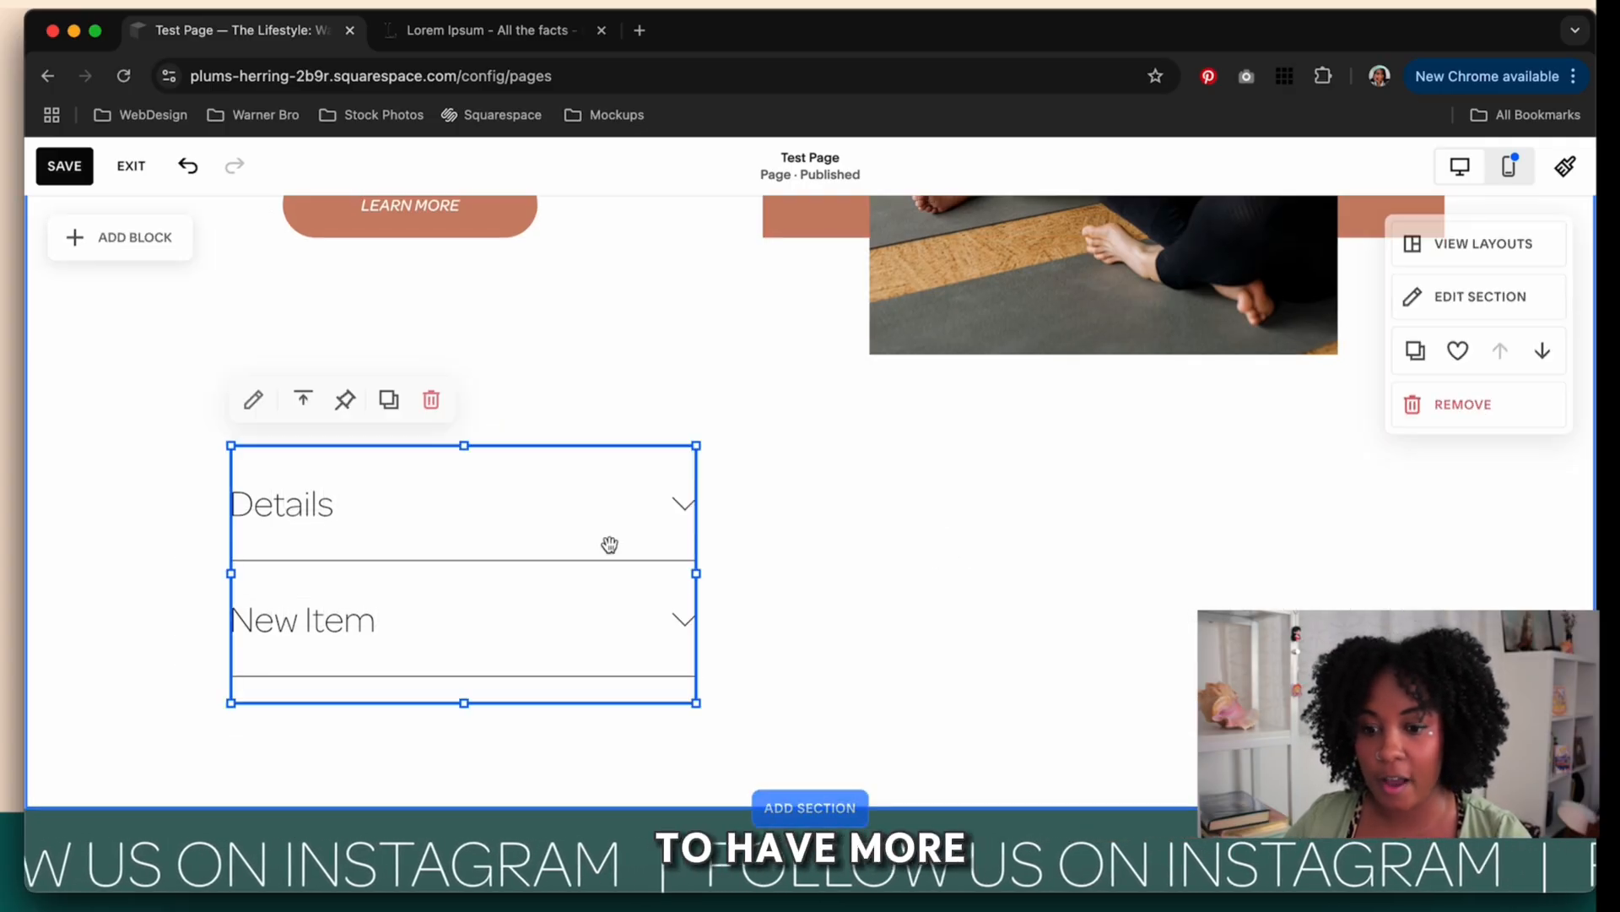
pyautogui.click(396, 408)
pyautogui.moveTo(492, 535); pyautogui.dragTo(1046, 506)
pyautogui.moveTo(1157, 543); pyautogui.dragTo(1173, 542)
pyautogui.click(712, 390)
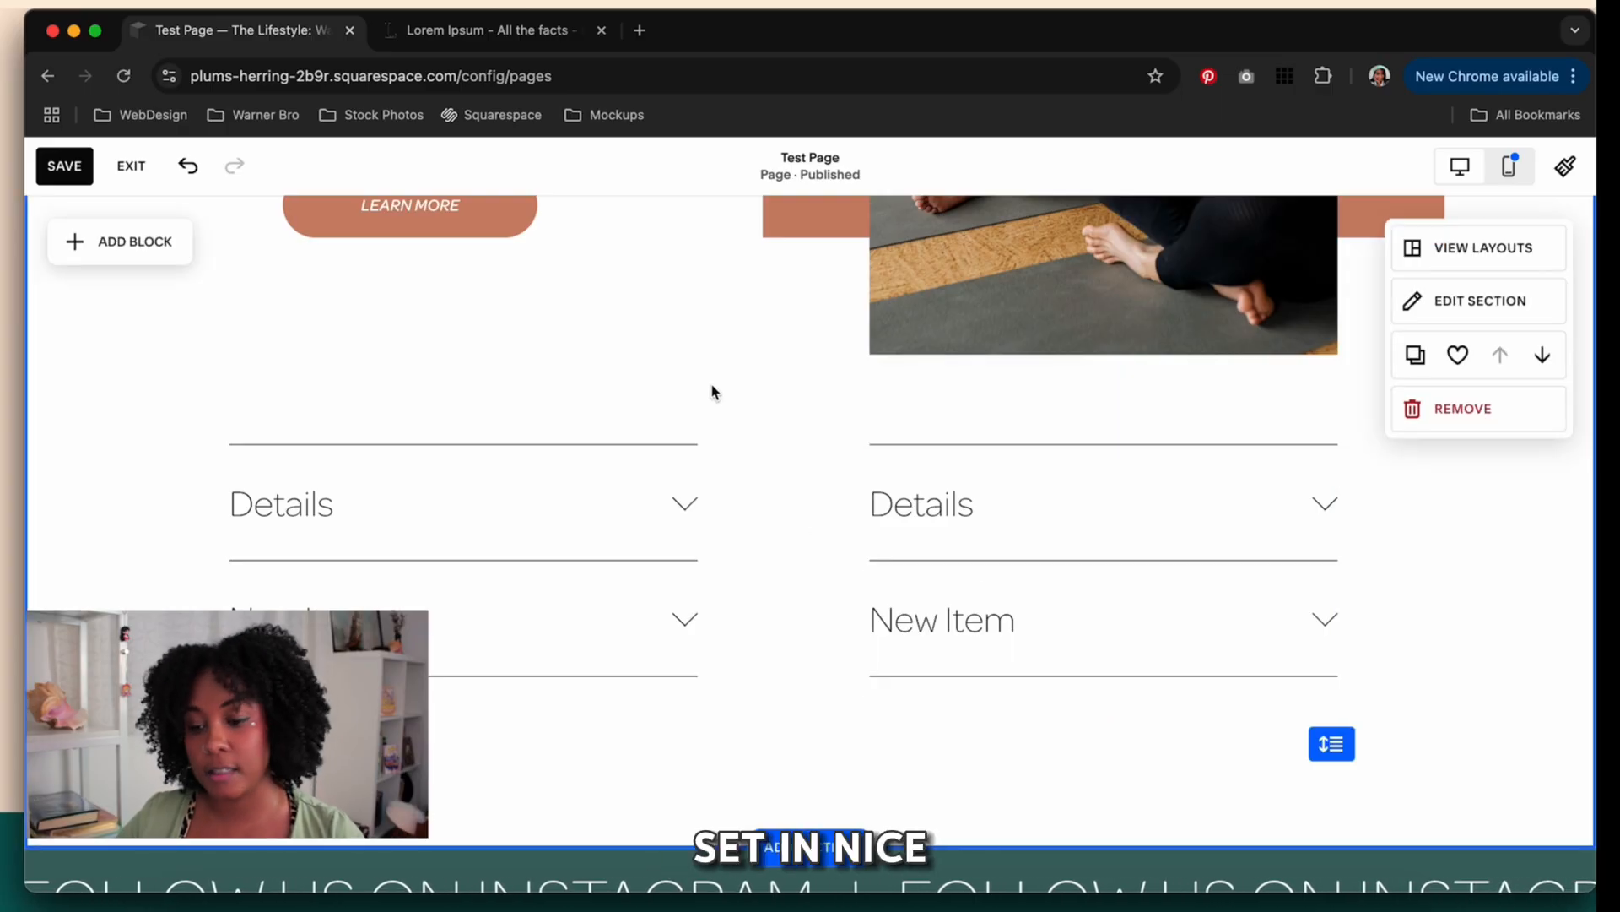
pyautogui.doubleClick(1171, 594)
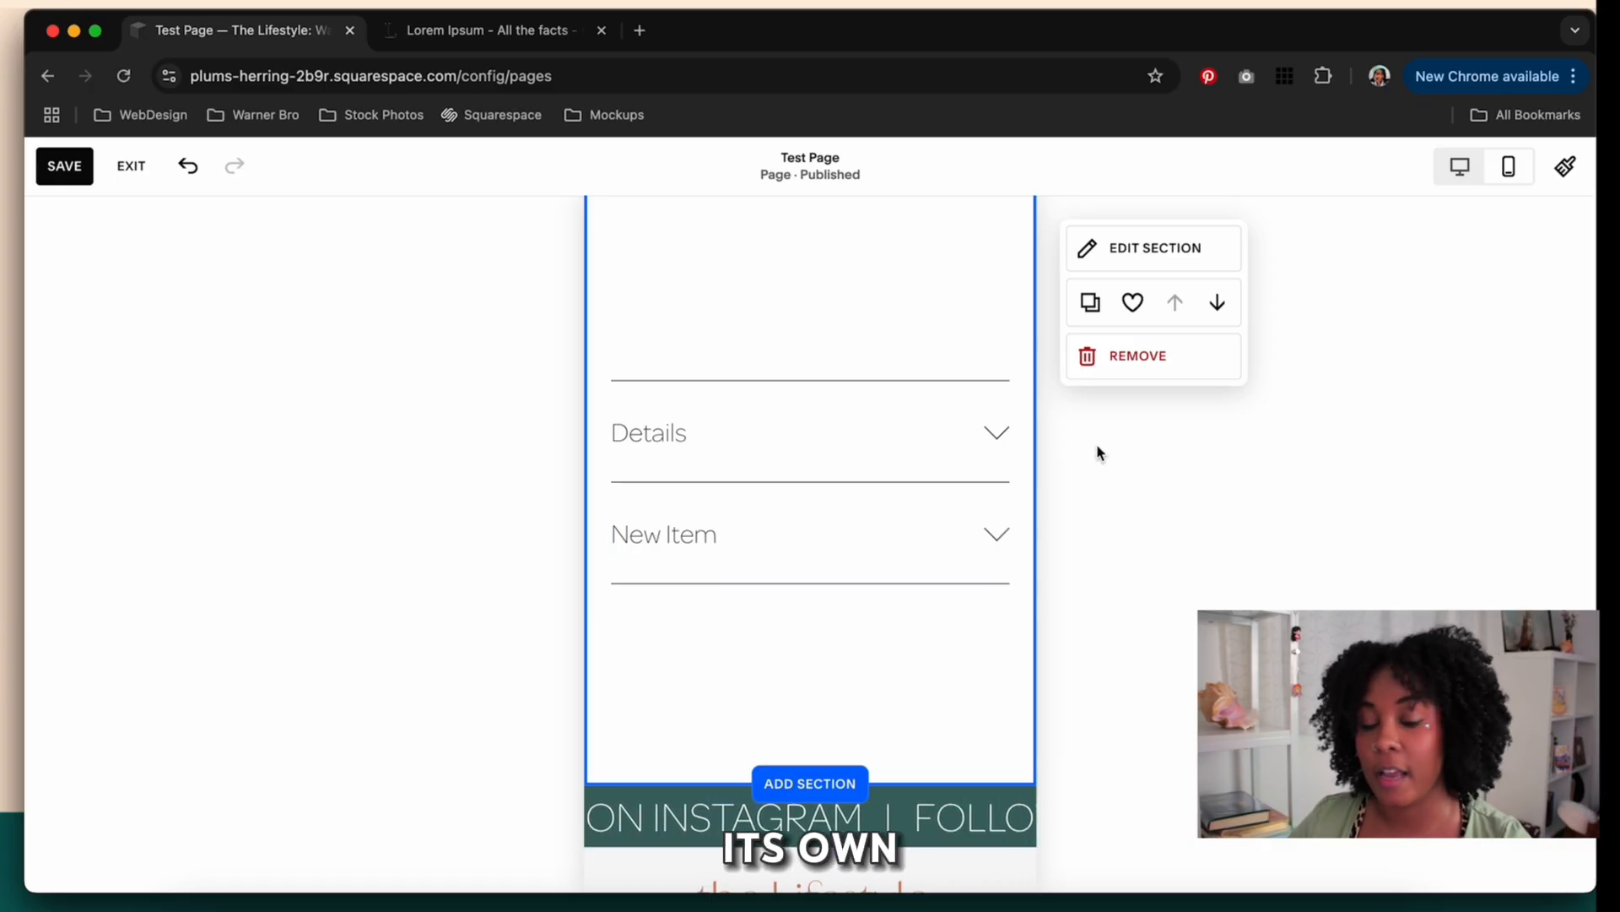
# - Try narrowing the accordion block in the mobile layout and restore its full width
pyautogui.click(1011, 483)
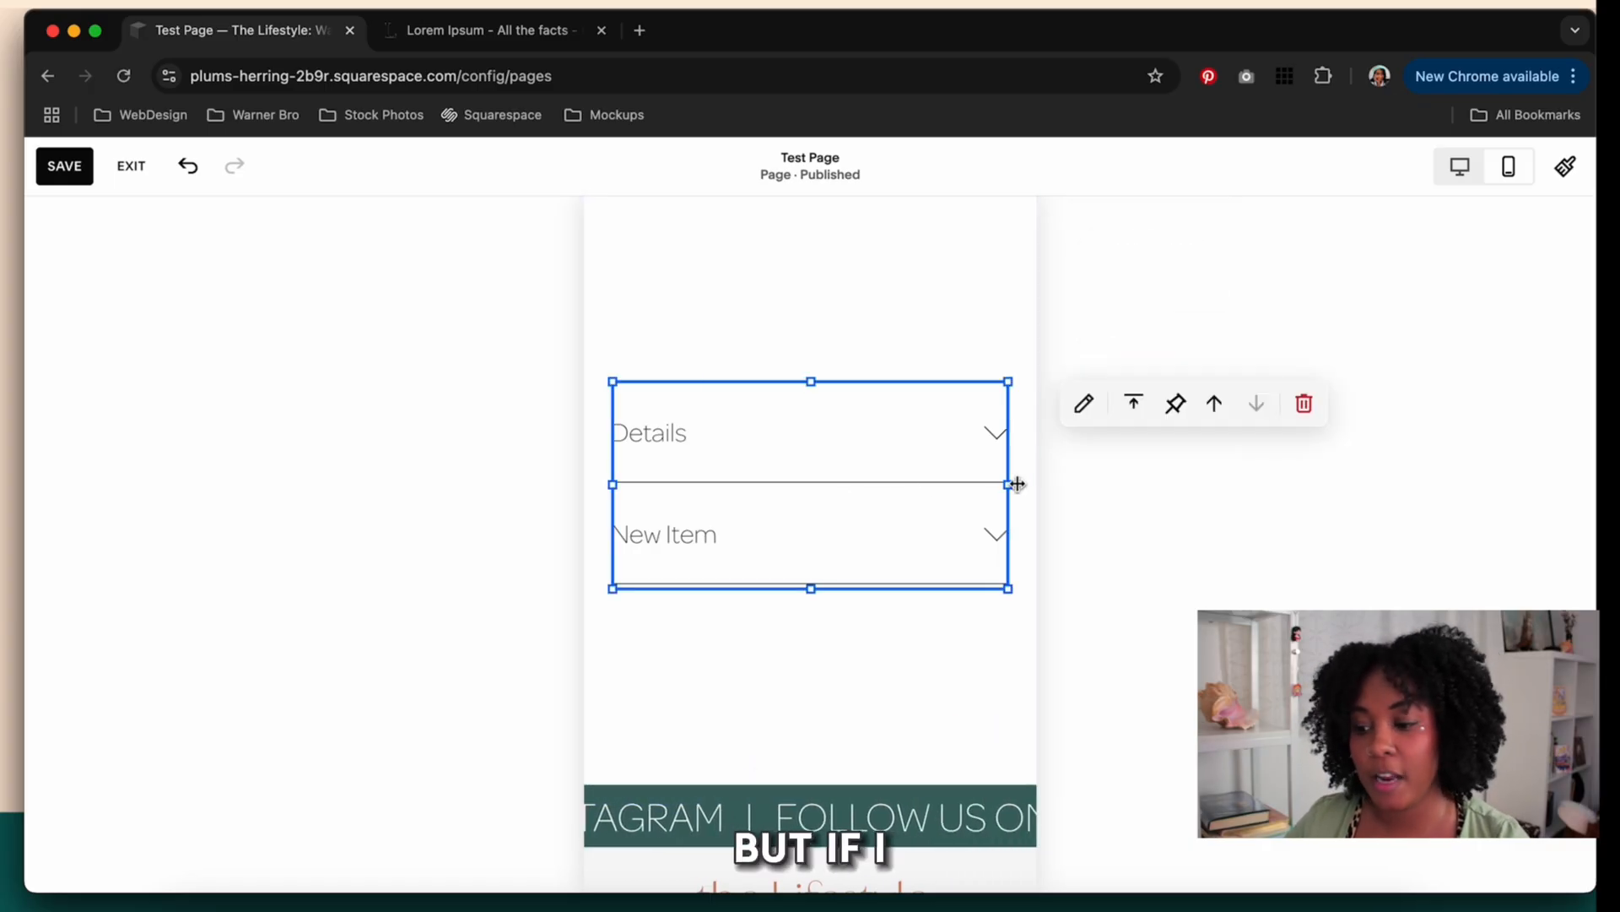
pyautogui.moveTo(1005, 488); pyautogui.dragTo(908, 485)
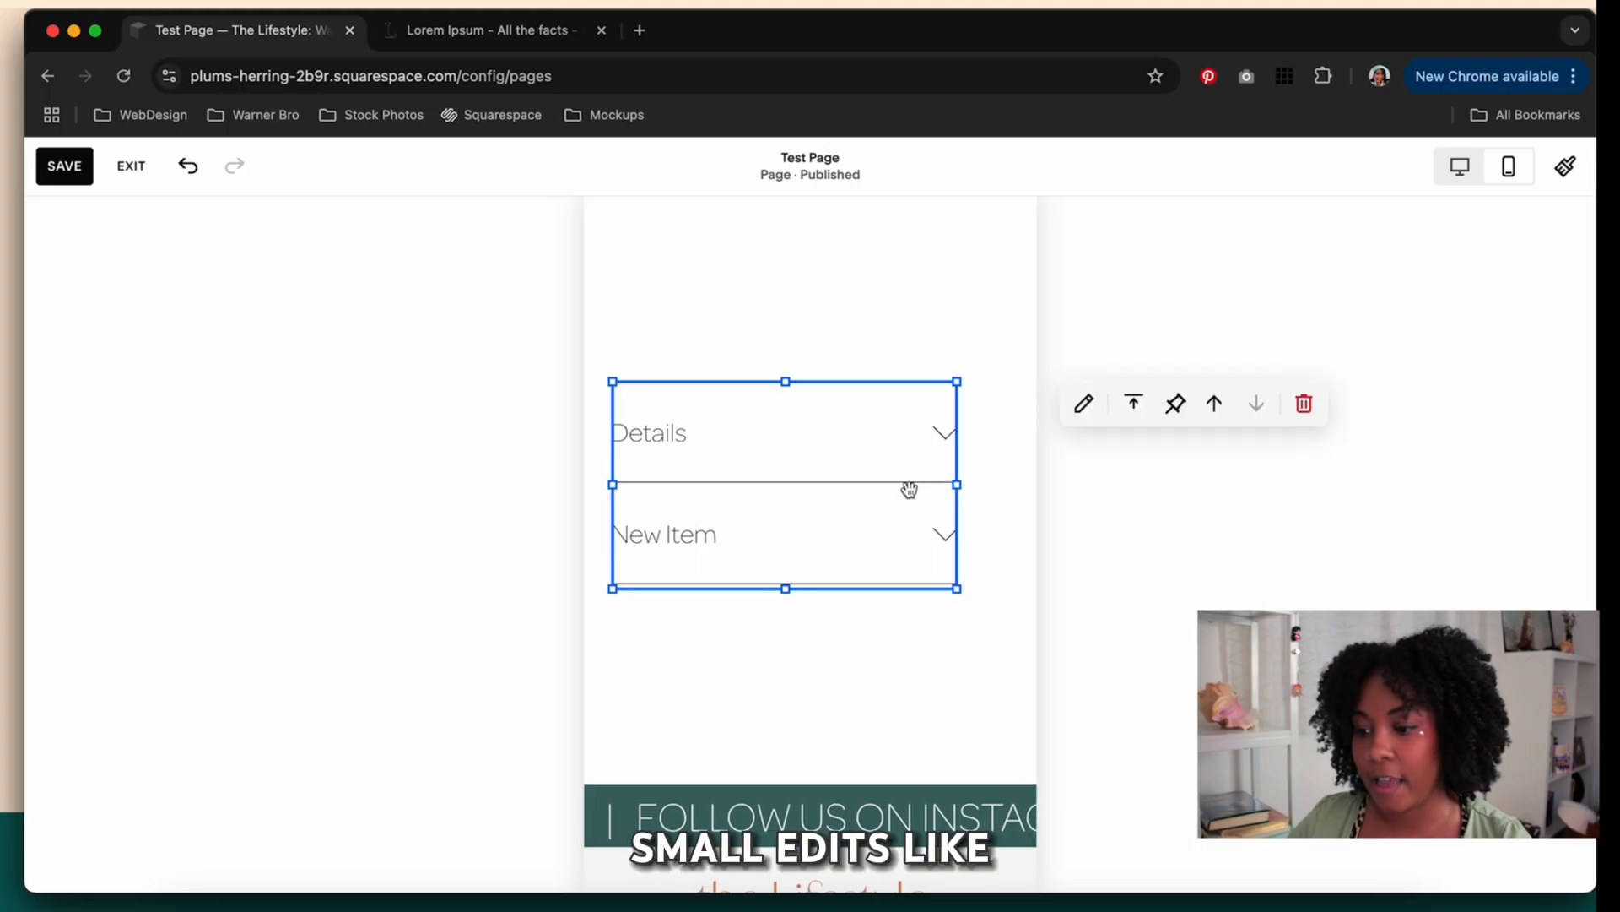
pyautogui.moveTo(1009, 480)
pyautogui.mouseDown()
pyautogui.moveTo(864, 478)
pyautogui.moveTo(996, 479)
pyautogui.mouseUp()
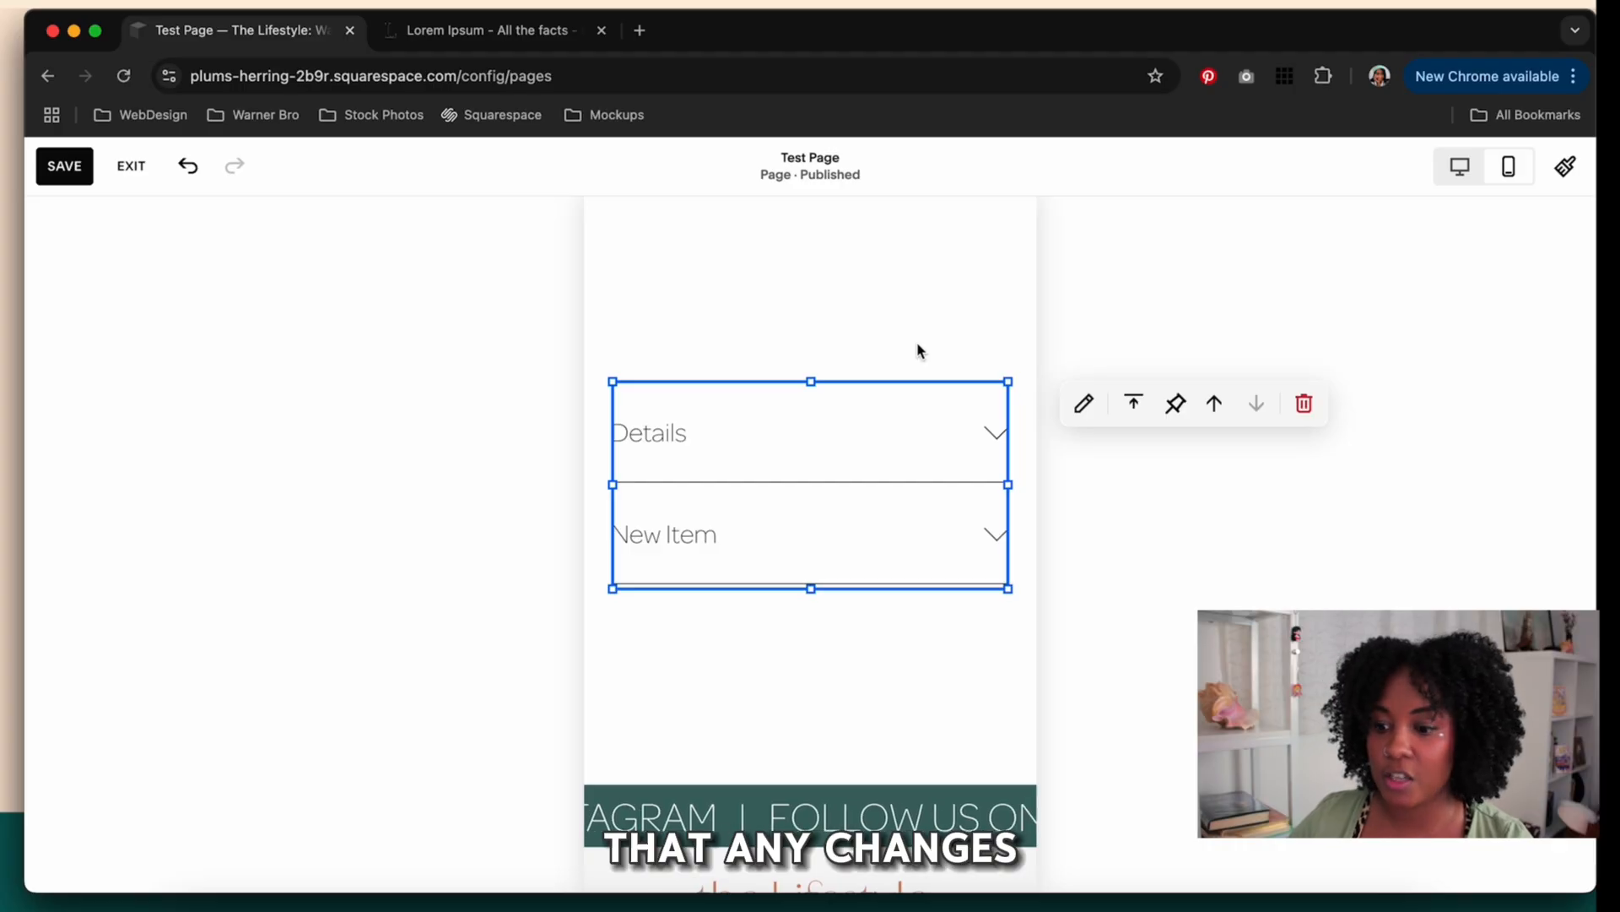
pyautogui.moveTo(1011, 474); pyautogui.dragTo(922, 468)
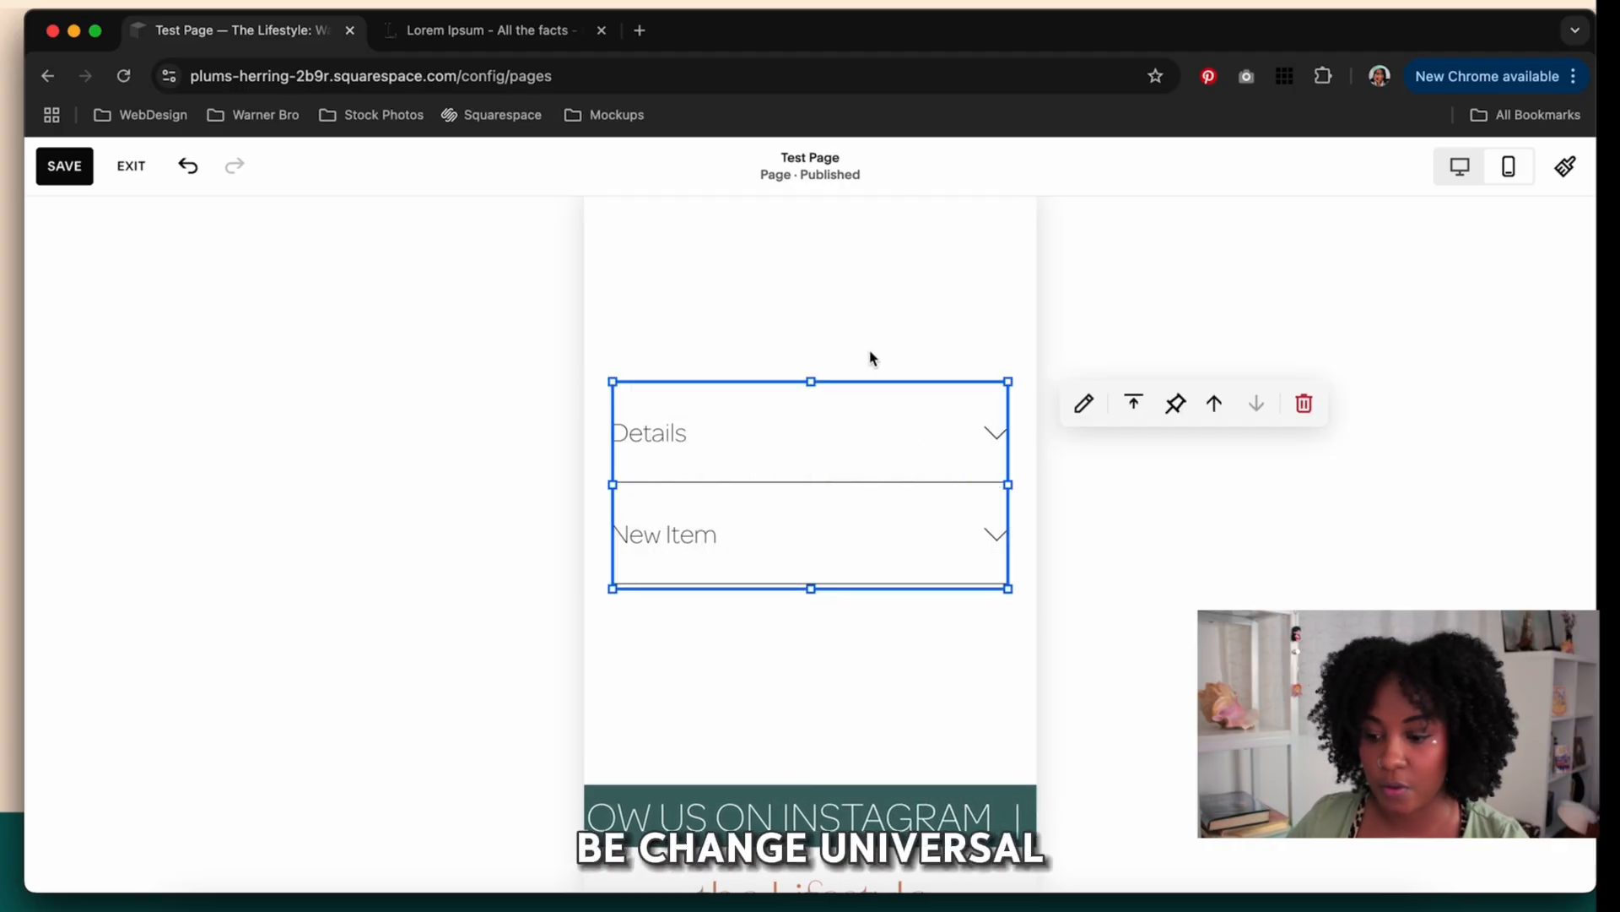
pyautogui.click(905, 360)
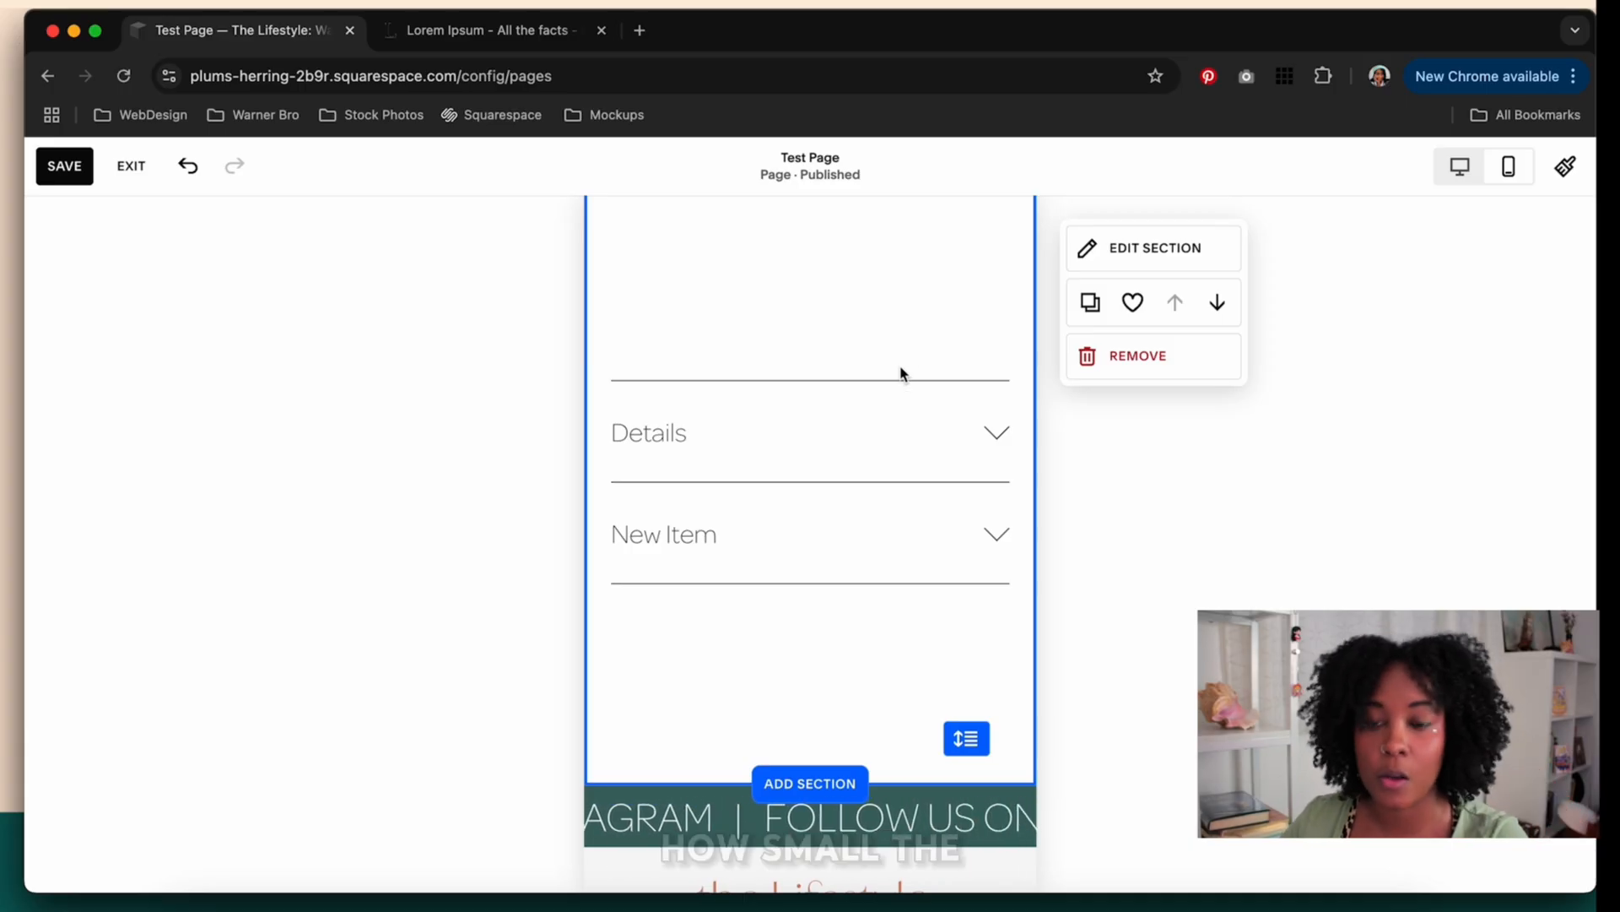
# - Set the accordion title style to Heading 4 from the mobile layout and close the block settings
pyautogui.click(905, 456)
pyautogui.click(1082, 402)
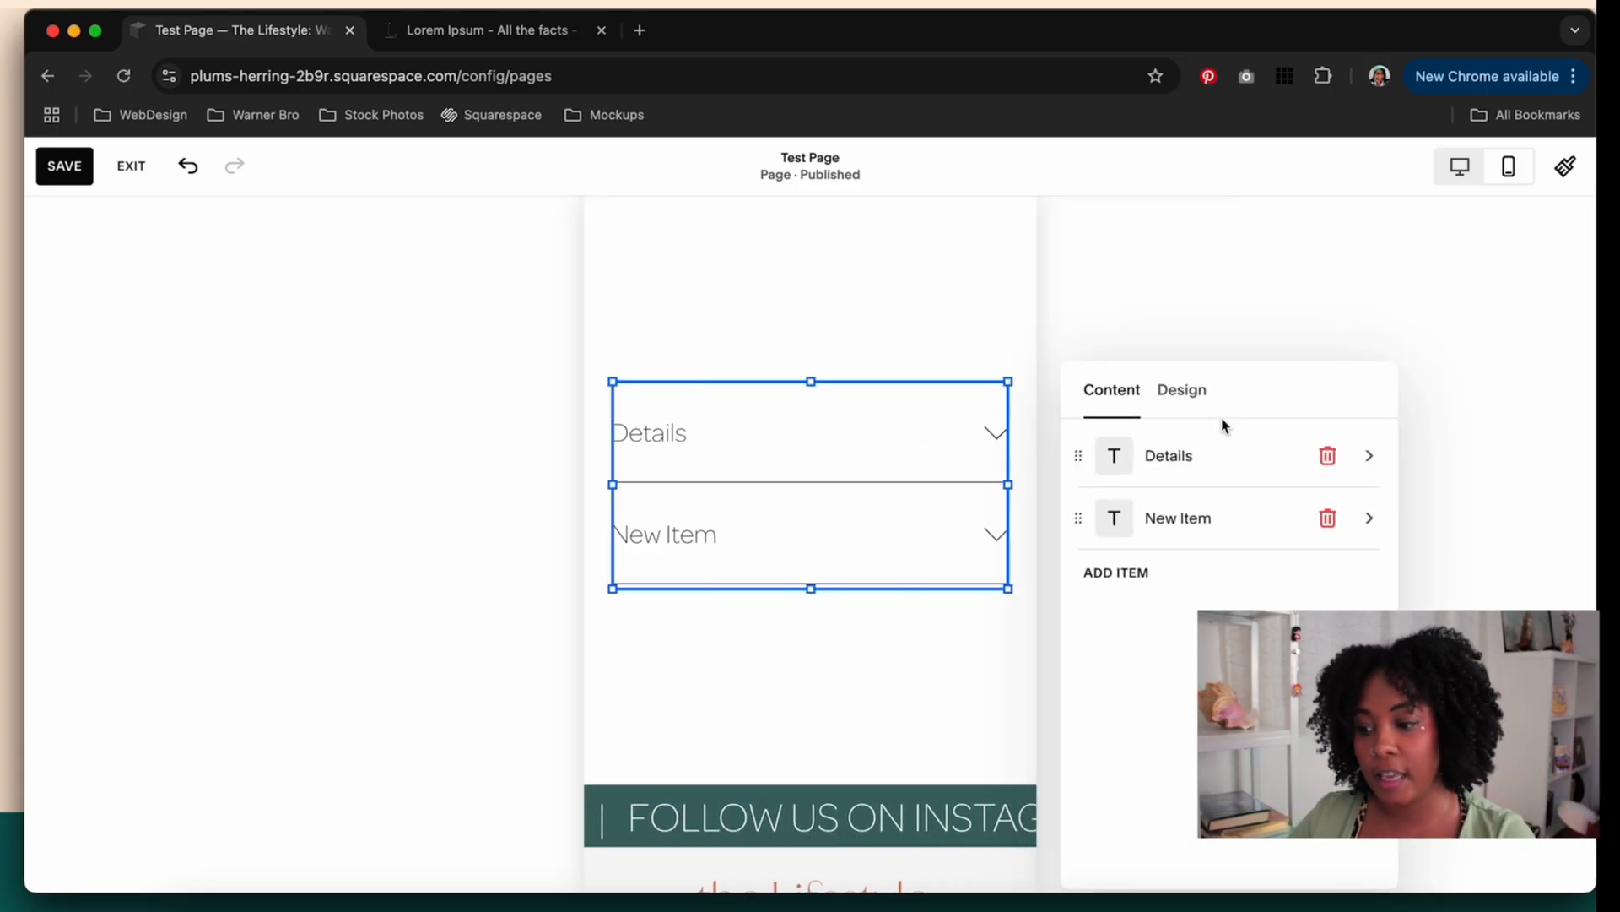
pyautogui.click(1184, 392)
pyautogui.click(1279, 488)
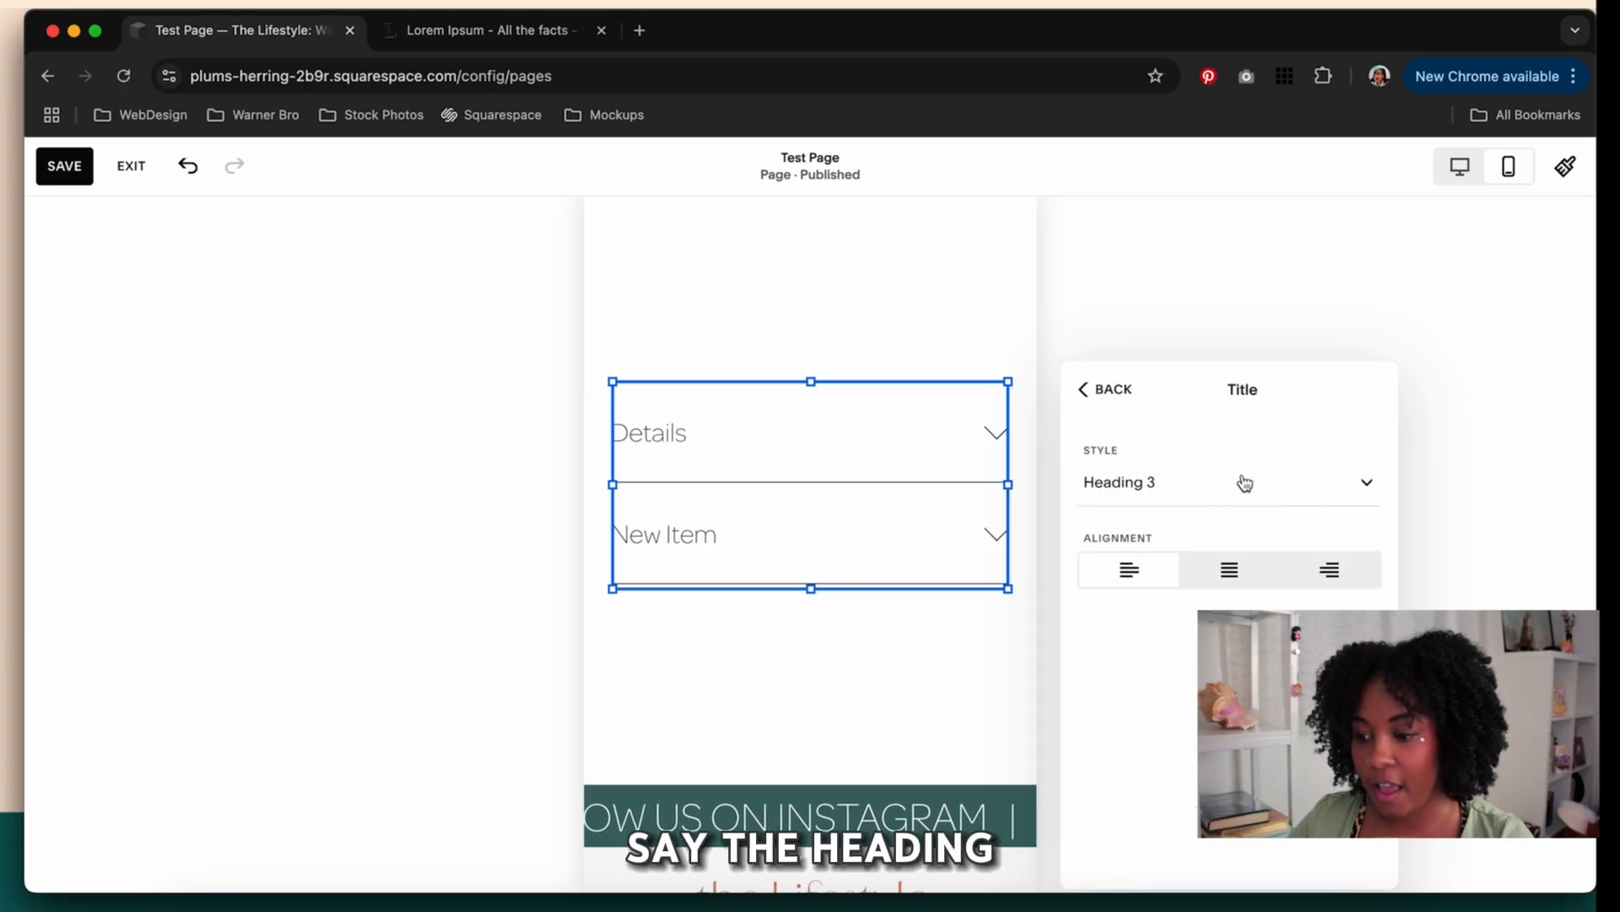
pyautogui.click(1241, 478)
pyautogui.click(1213, 529)
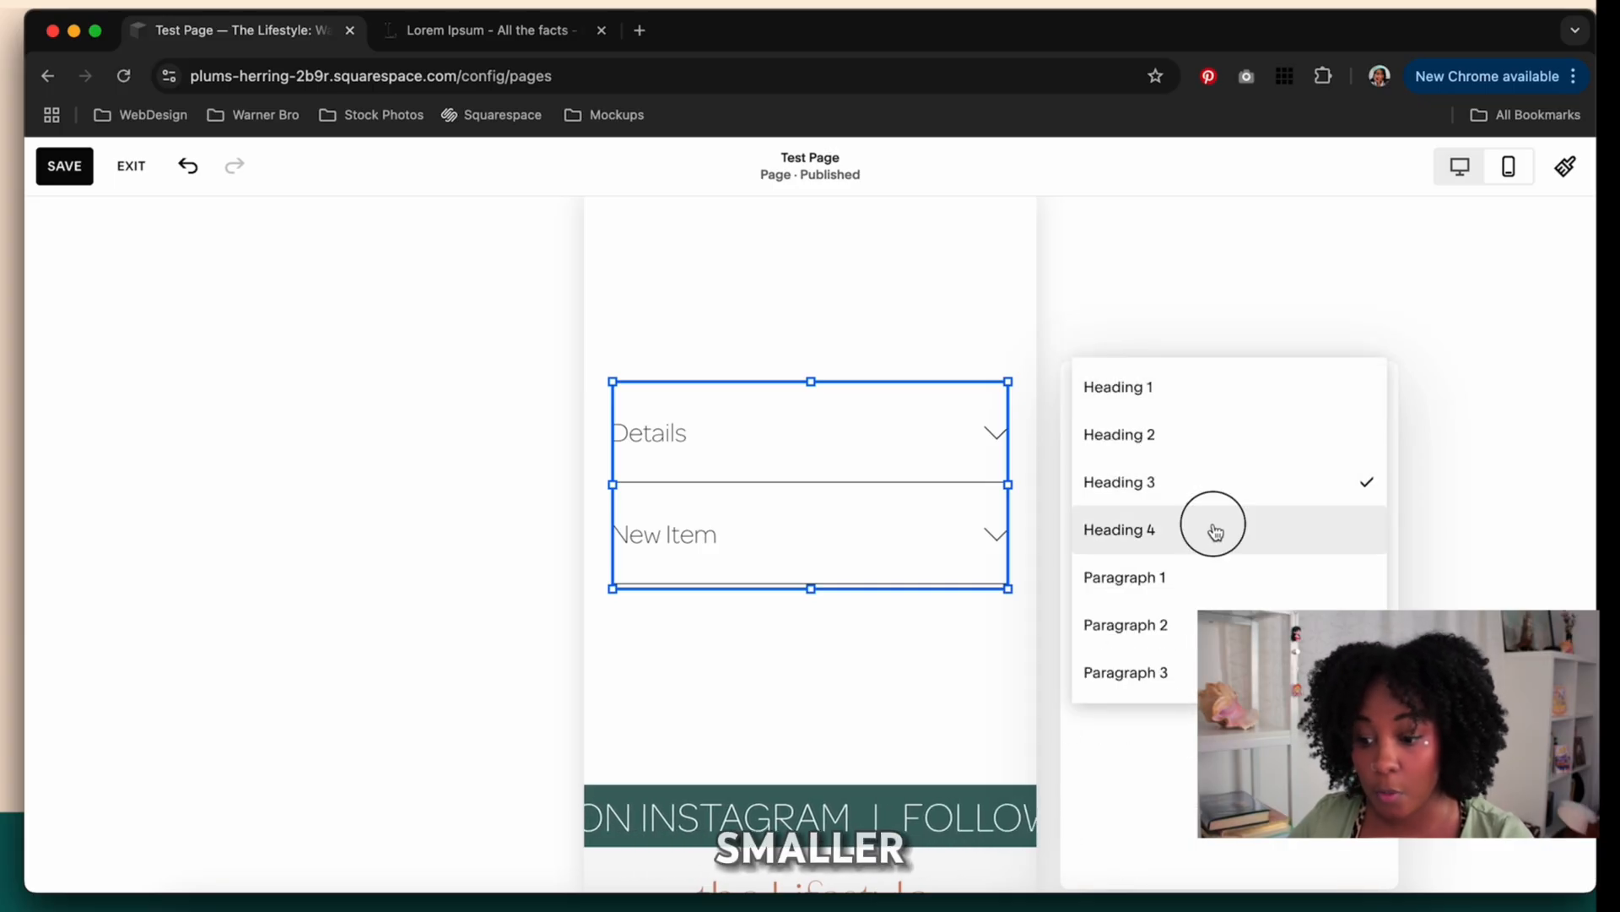
pyautogui.click(889, 335)
# - Switch to the desktop layout and check how the accordion's titles look there
pyautogui.click(1458, 174)
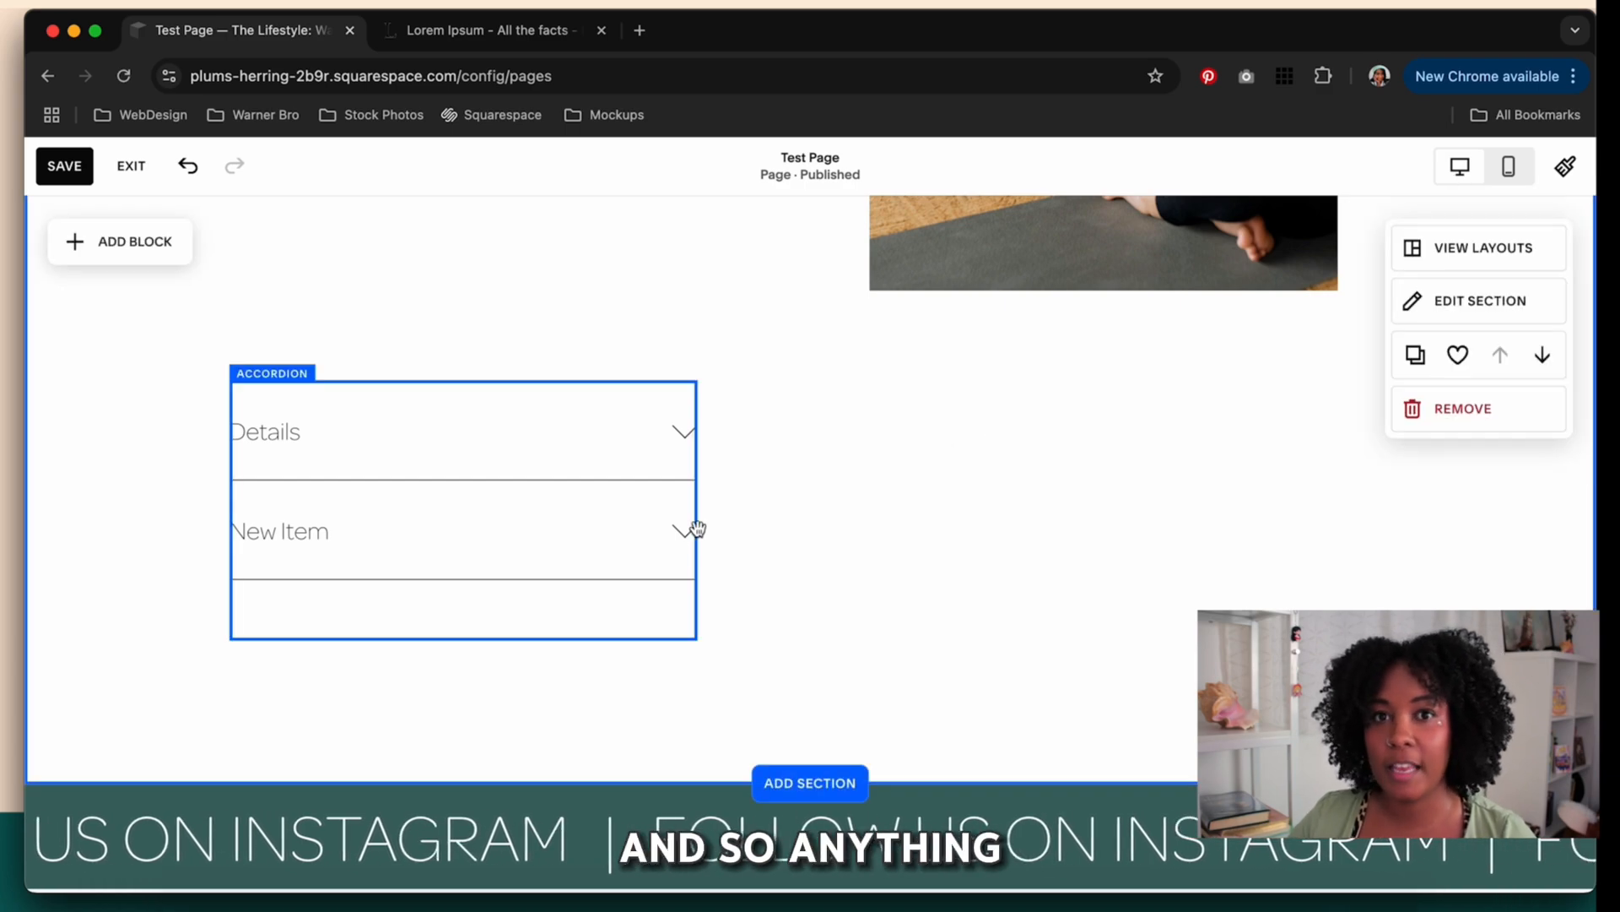
pyautogui.click(641, 512)
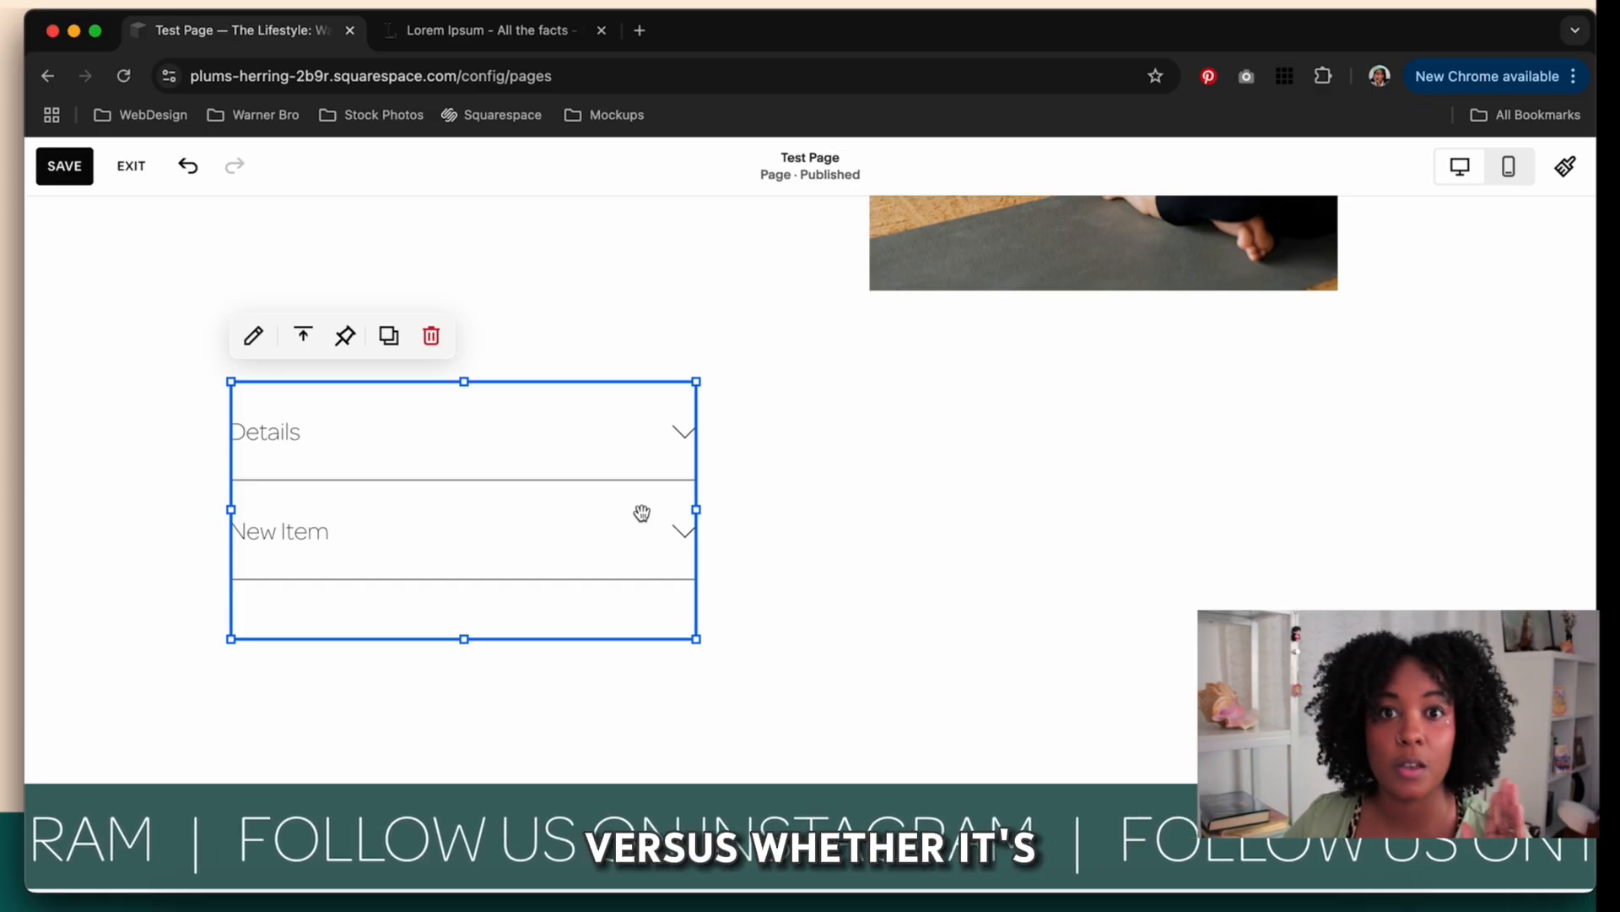
pyautogui.click(1290, 355)
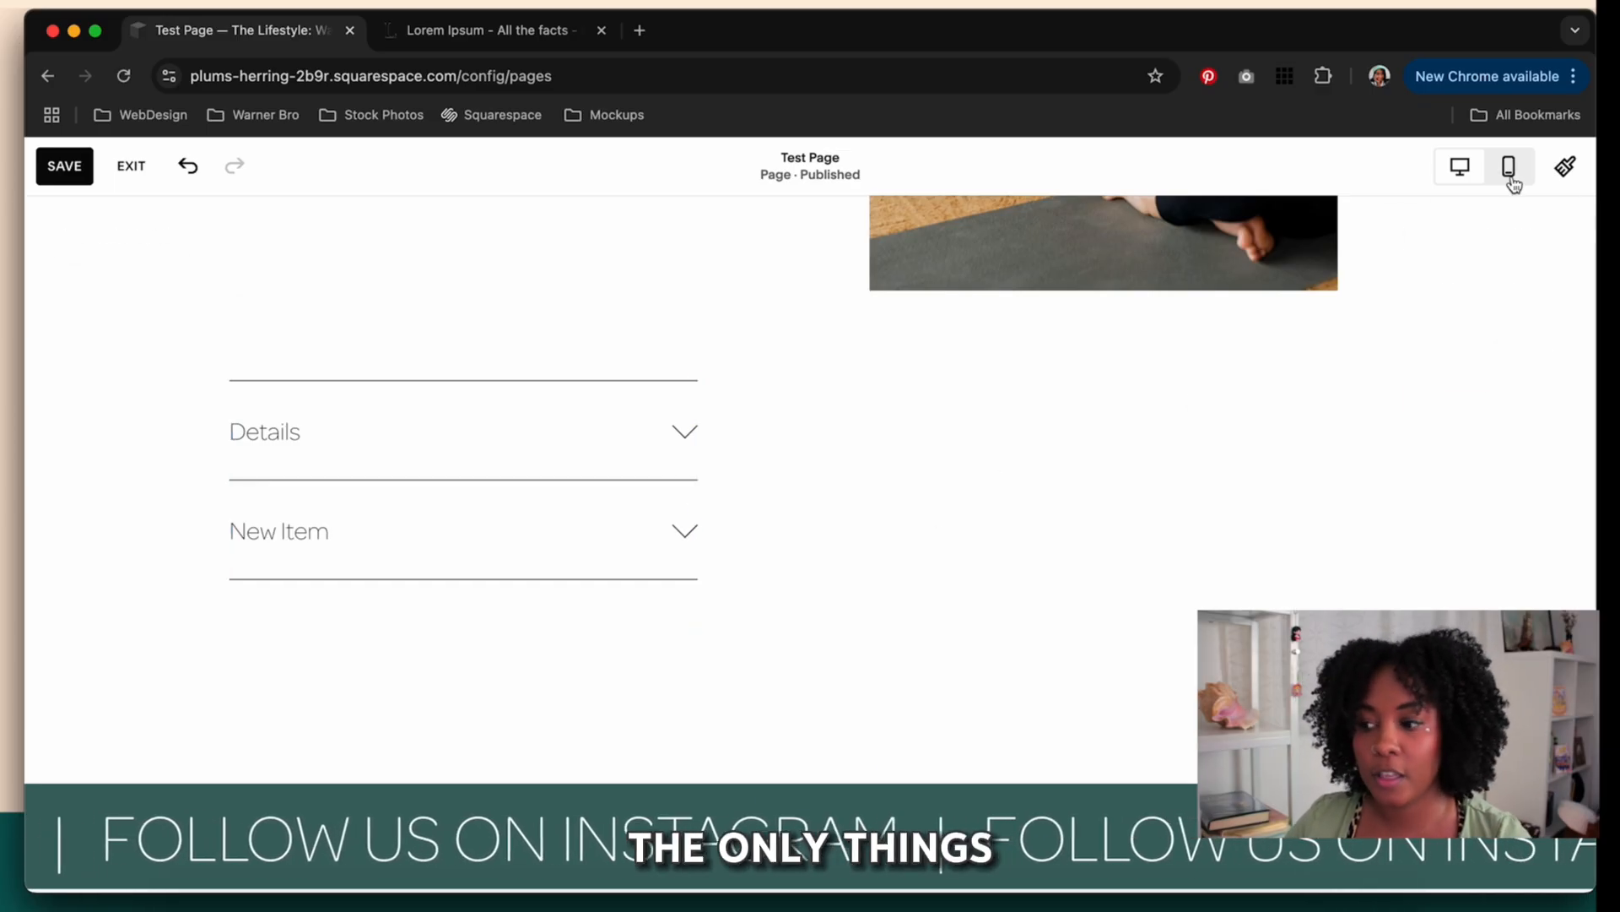